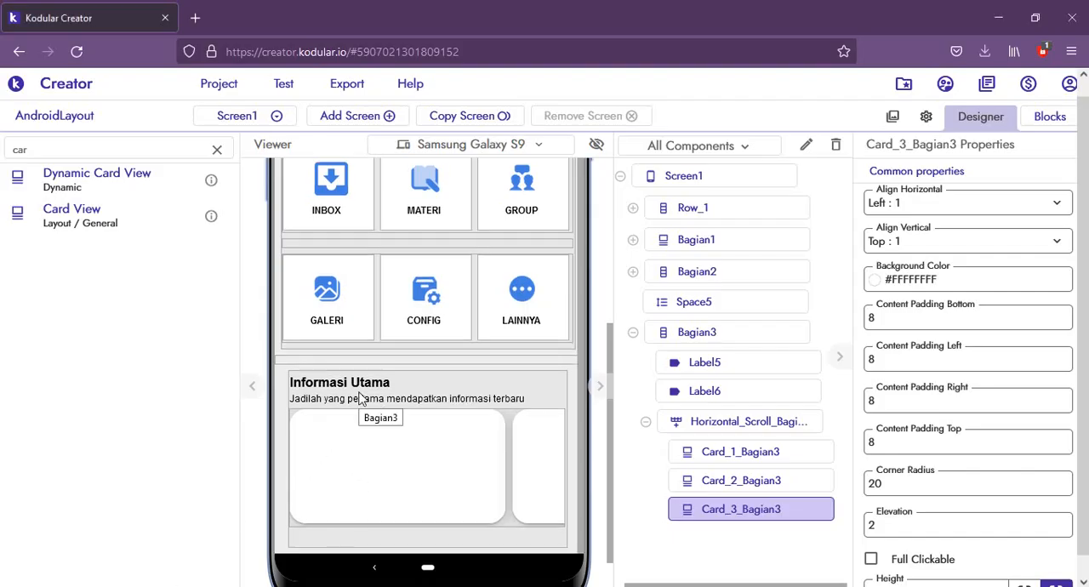
# Step: Hide the Bagian2 arrangement with the INBOX to LAINNYA menu cards by turning off its visibility
pyautogui.scroll(1, 362, 398)
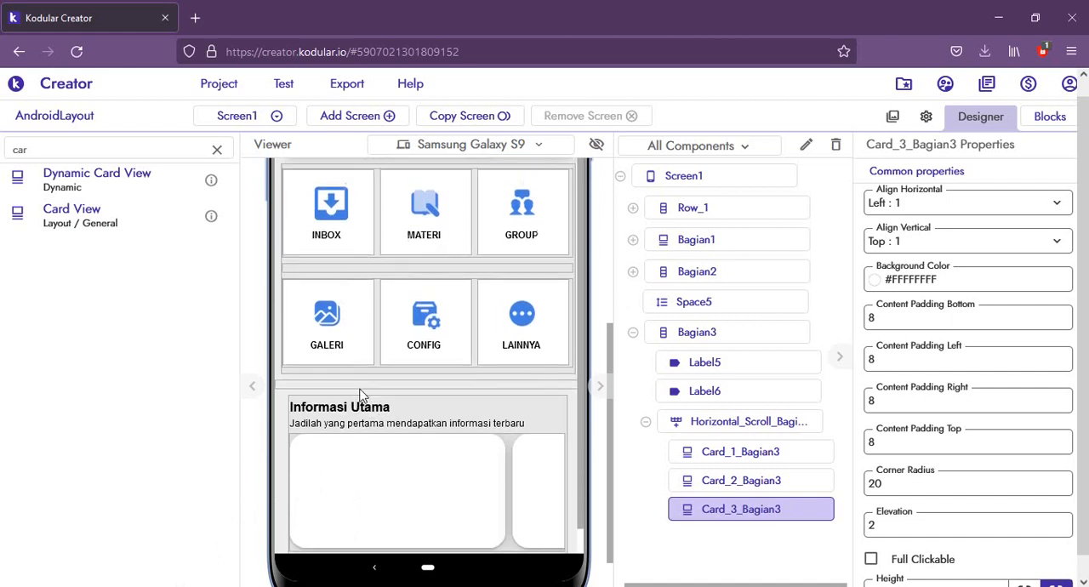
pyautogui.scroll(-1, 347, 389)
pyautogui.scroll(1, 347, 390)
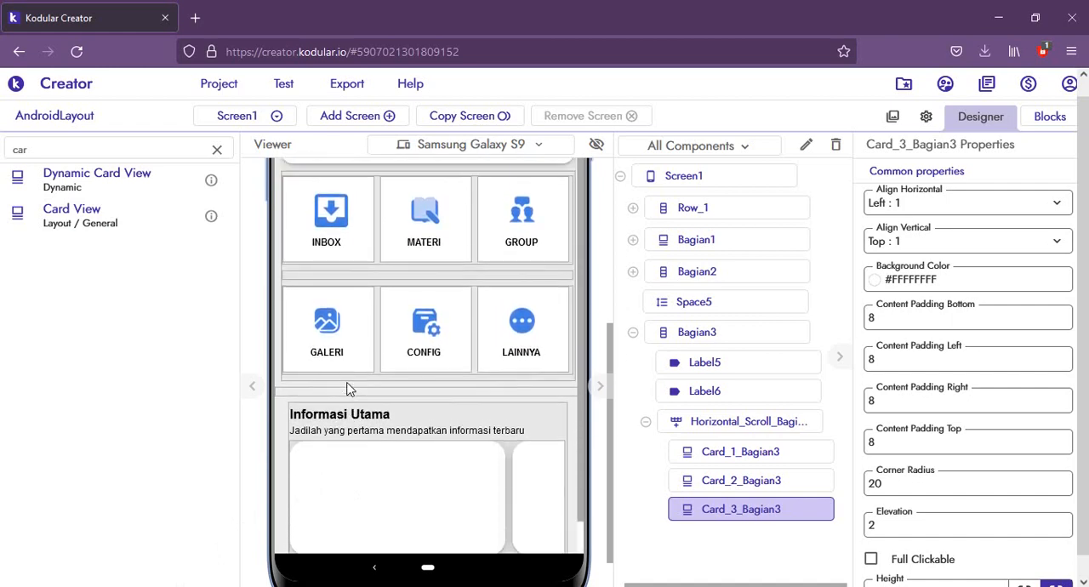
pyautogui.click(309, 385)
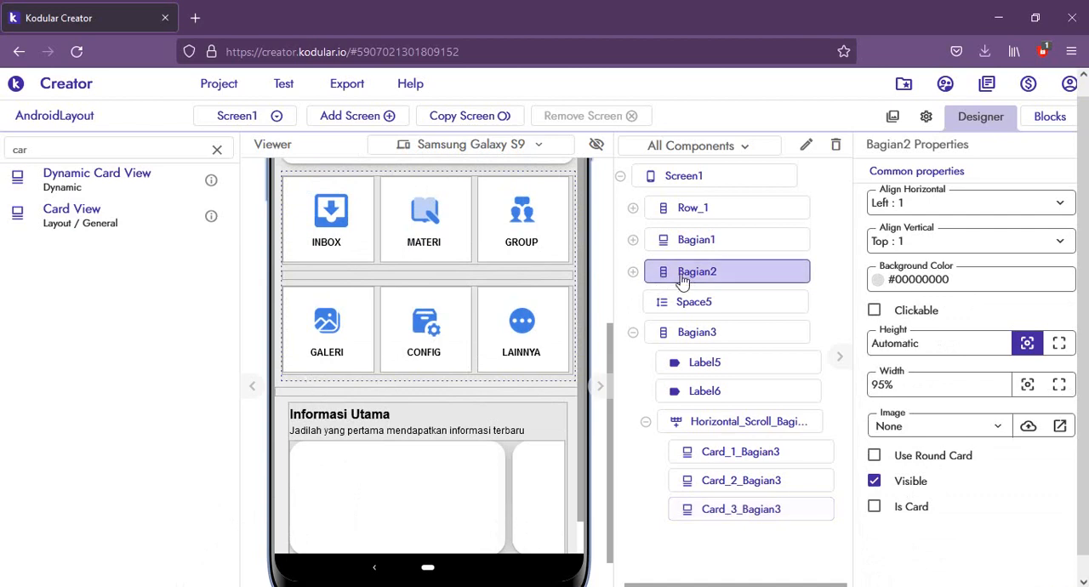
pyautogui.click(874, 482)
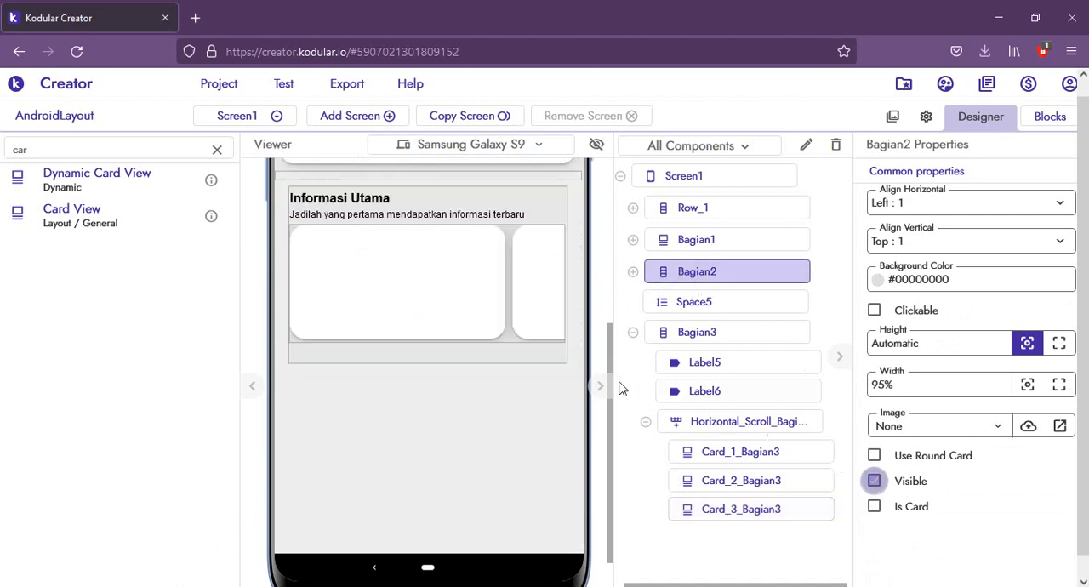
pyautogui.scroll(3, 528, 408)
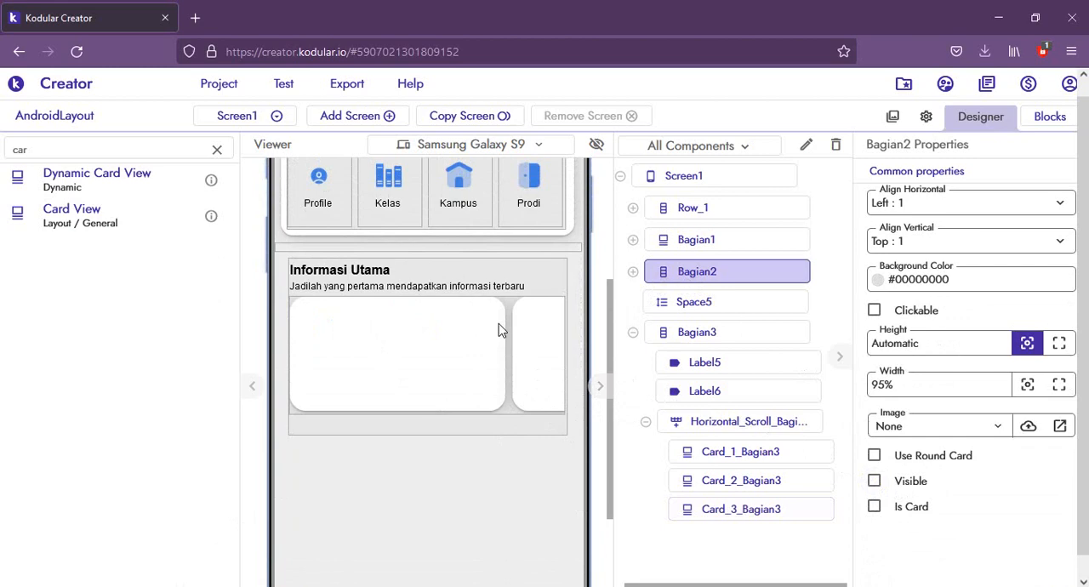
# Step: Switch to the Codeego phone mirror to check the layout on the device, and return to the designer
pyautogui.moveTo(264, 581)
pyautogui.hotkey('alt', 'Tab')
pyautogui.hotkey('alt', 'Tab')
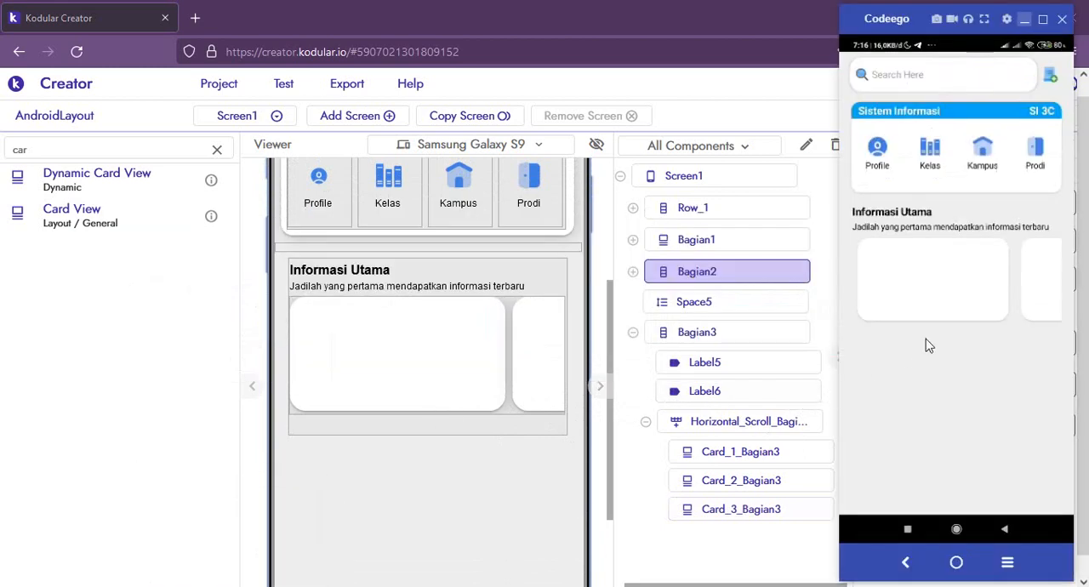
pyautogui.click(342, 509)
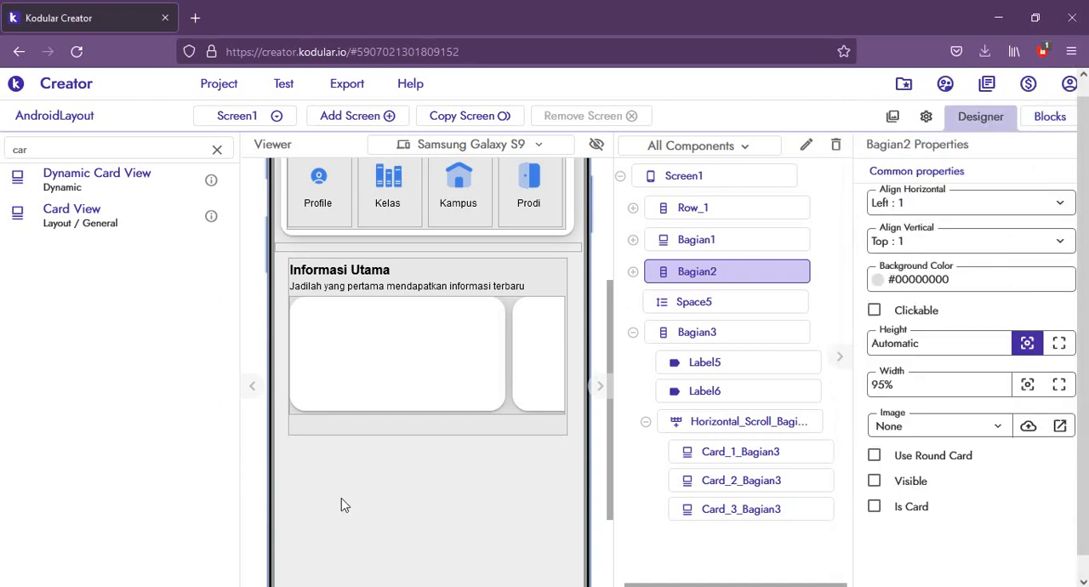
# Step: Collapse Bagian3 in the component tree and set its height to Automatic
pyautogui.click(362, 455)
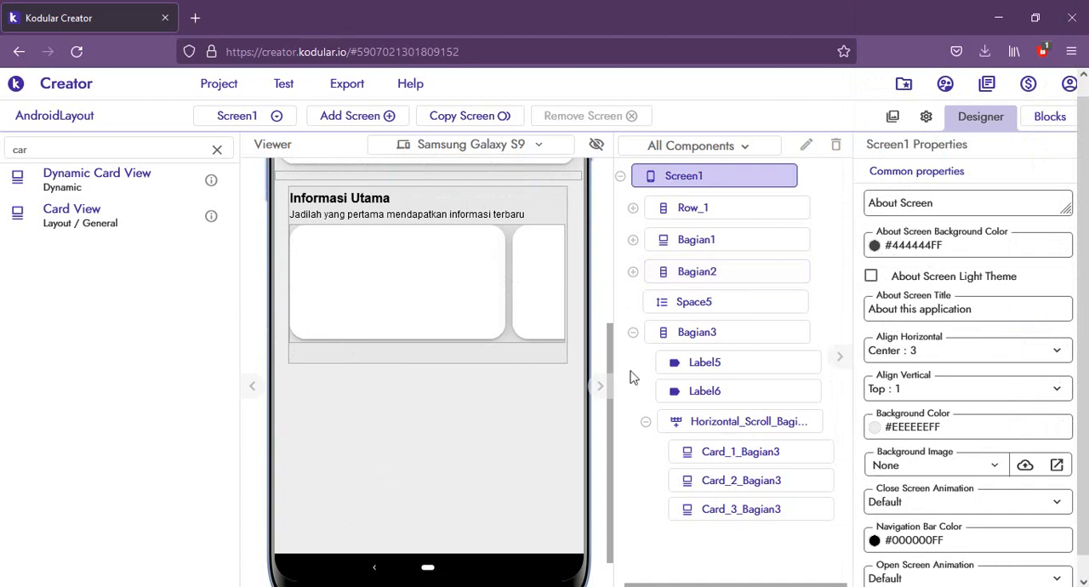
pyautogui.click(634, 333)
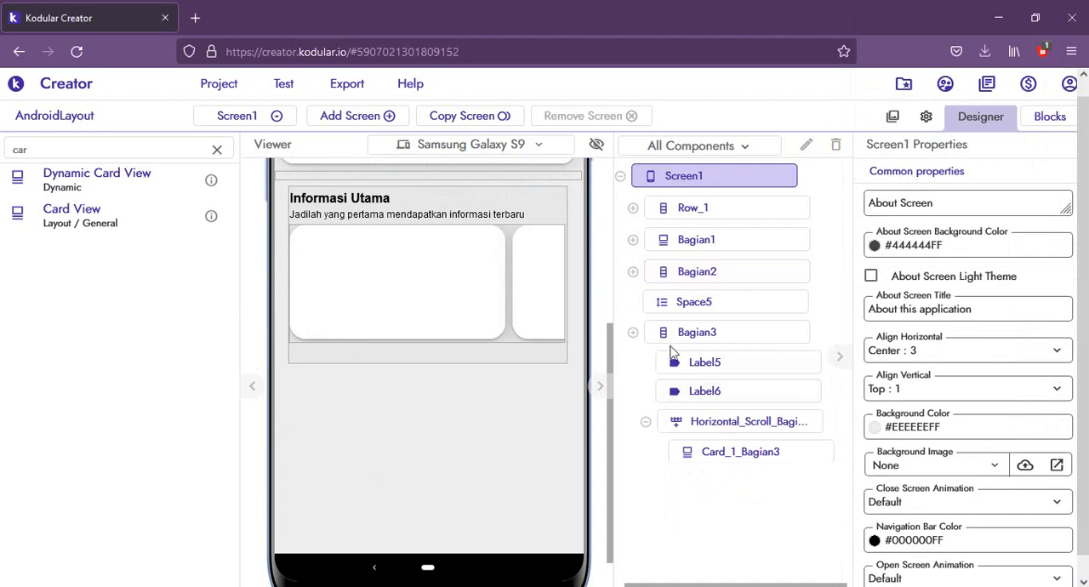
pyautogui.click(685, 338)
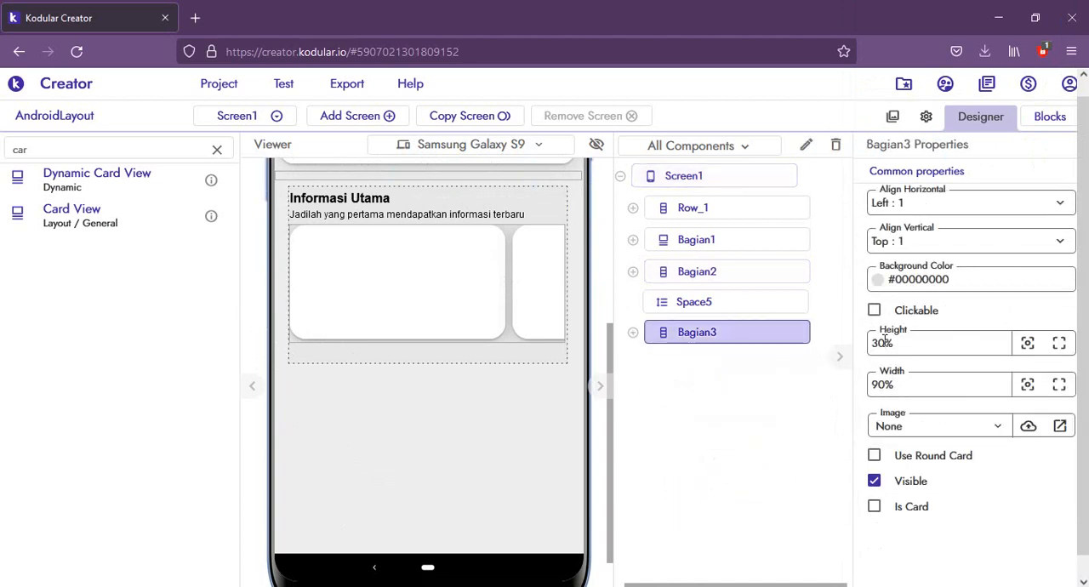
pyautogui.click(1028, 345)
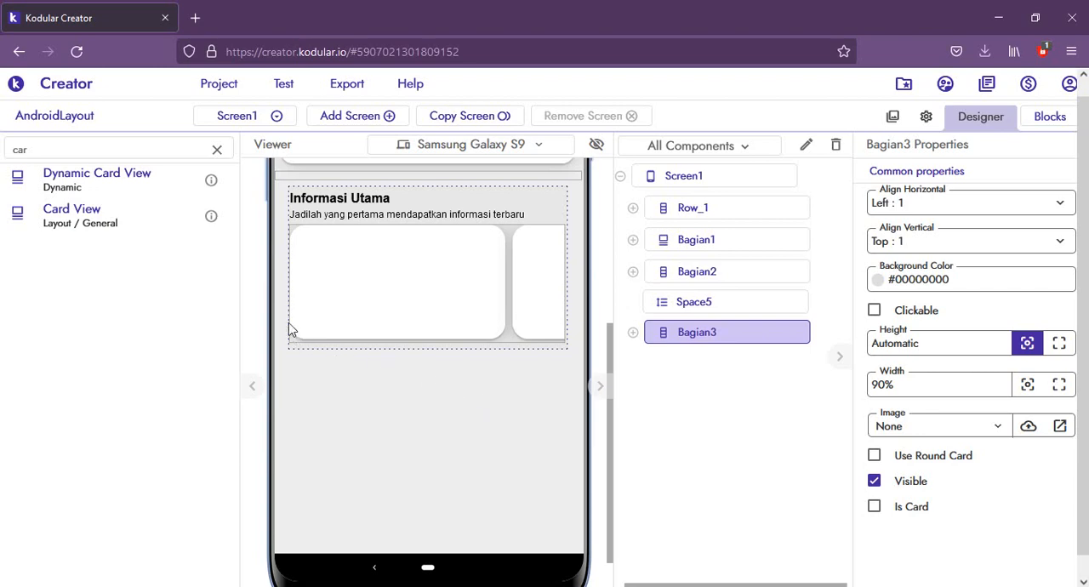
# Step: Add a Space component below Bagian3 with a height of 10px and its width set to Fill parent
pyautogui.doubleClick(50, 155)
pyautogui.write('space')
pyautogui.moveTo(80, 223); pyautogui.dragTo(437, 375)
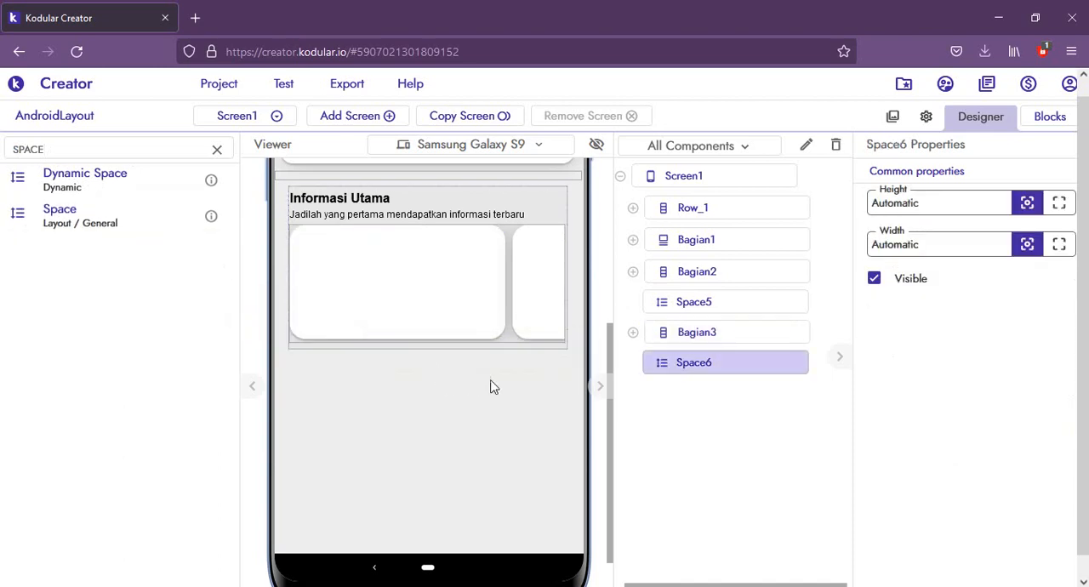
pyautogui.click(936, 202)
pyautogui.write('10px')
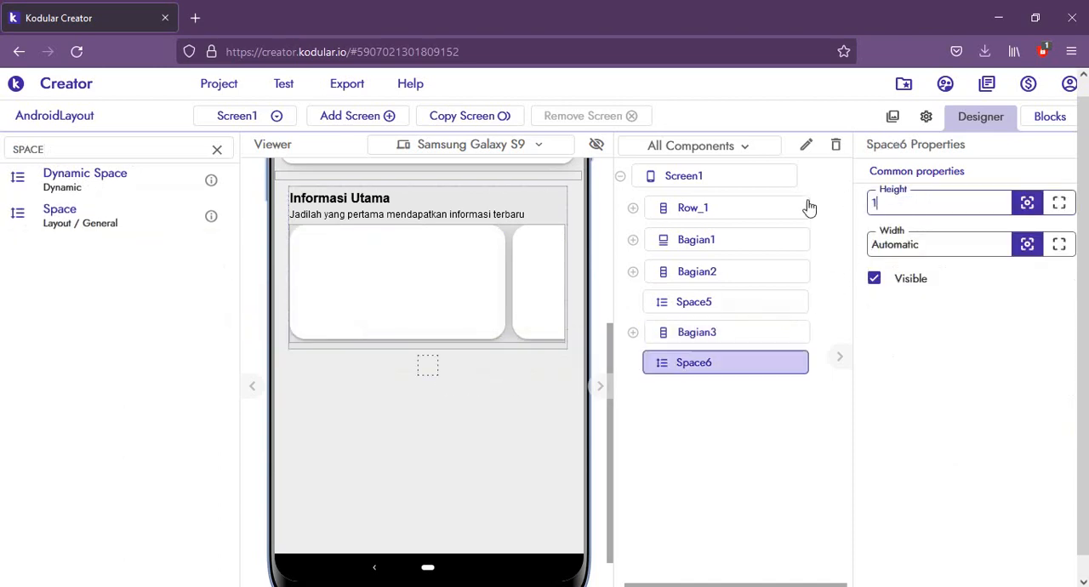
pyautogui.click(1059, 245)
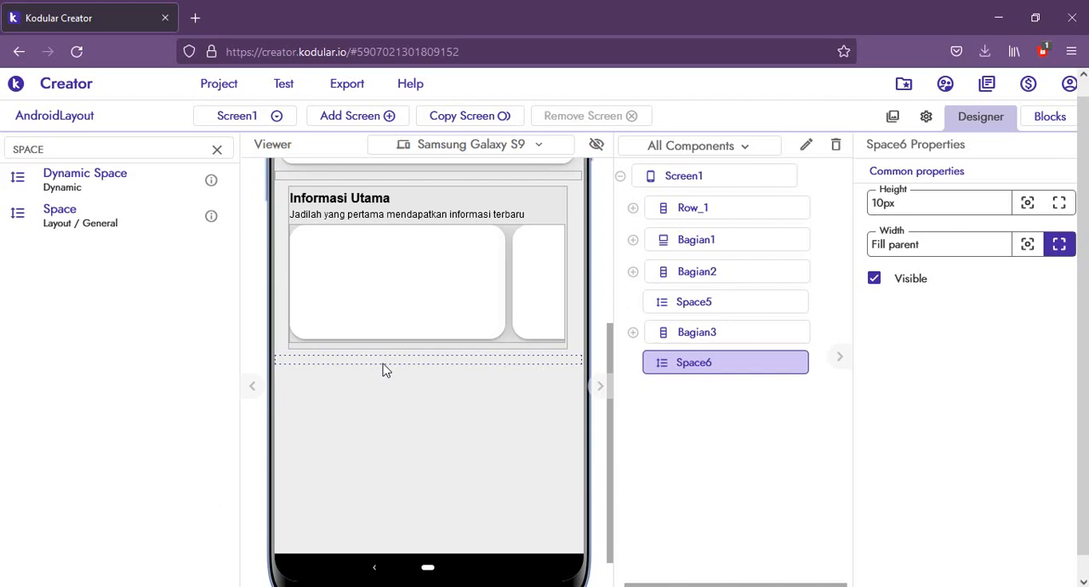
# Step: Find the Card View component and add one below the Space6 spacer
pyautogui.doubleClick(38, 150)
pyautogui.write('CARD')
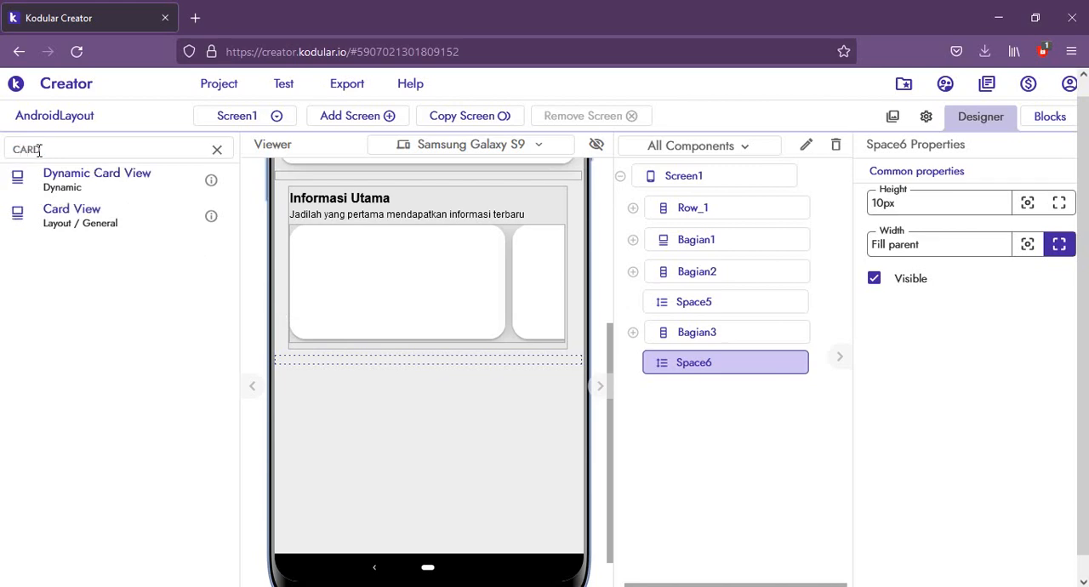
pyautogui.moveTo(47, 216); pyautogui.dragTo(339, 383)
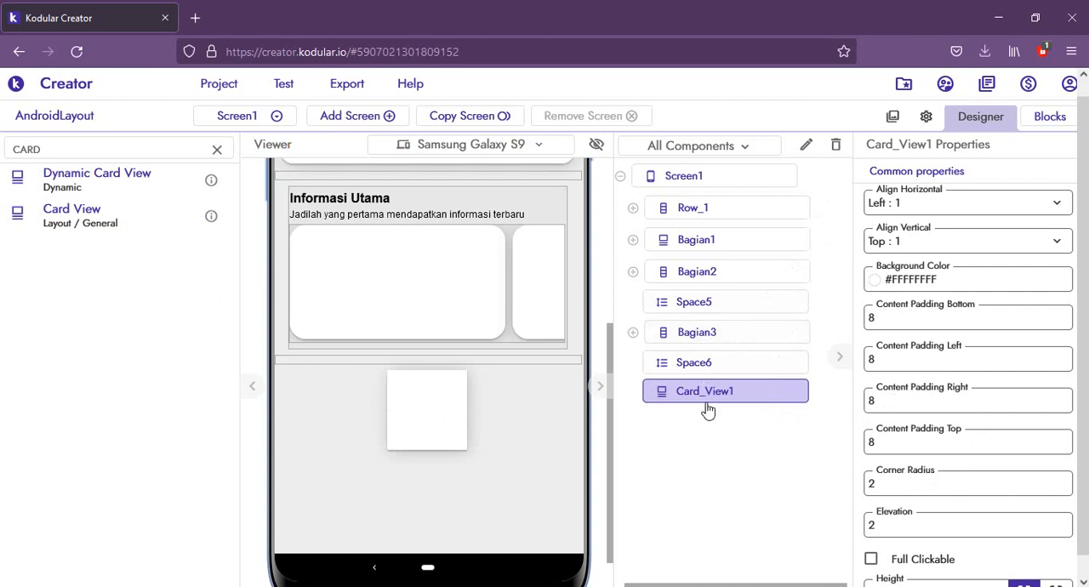
# Step: Add a Vertical Scroll Arrangement below Space6 and move Card_View1 inside it
pyautogui.doubleClick(81, 157)
pyautogui.write('VER')
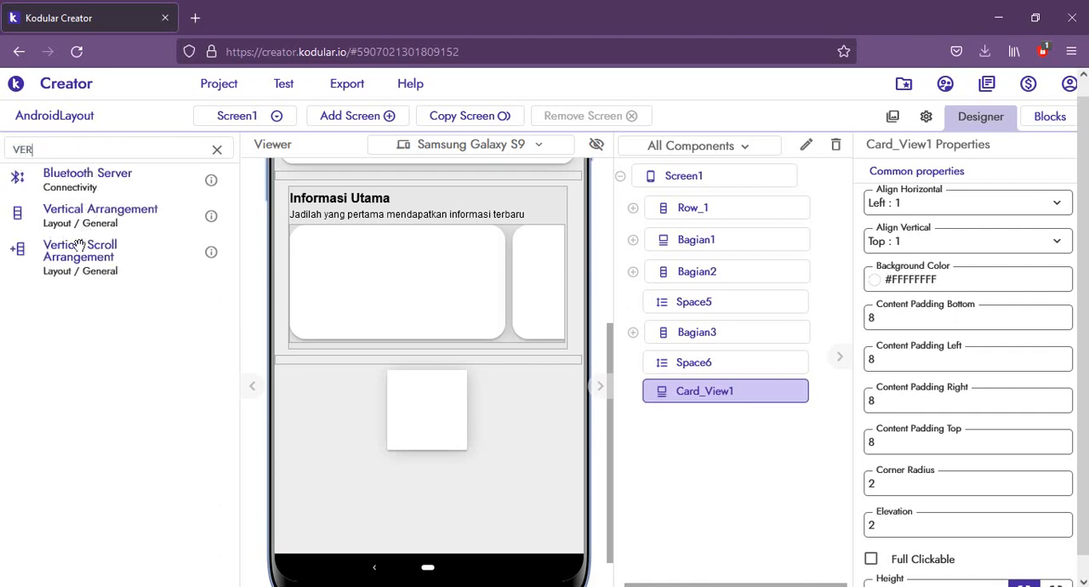
pyautogui.moveTo(81, 246); pyautogui.dragTo(362, 410)
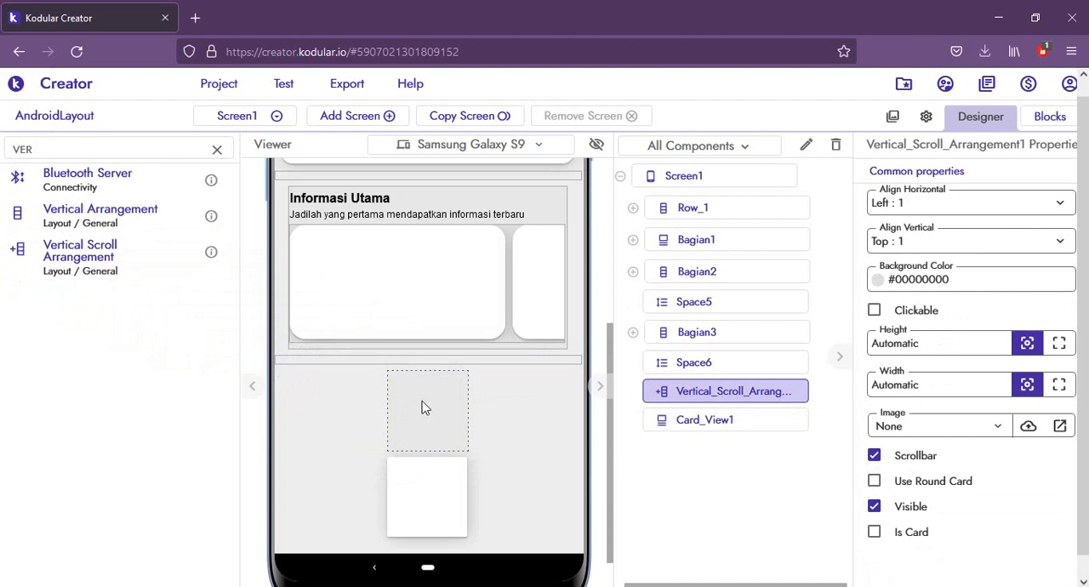
pyautogui.moveTo(433, 507); pyautogui.dragTo(441, 423)
# Step: Rename the new vertical scroll arrangement to Bagian4
pyautogui.click(724, 397)
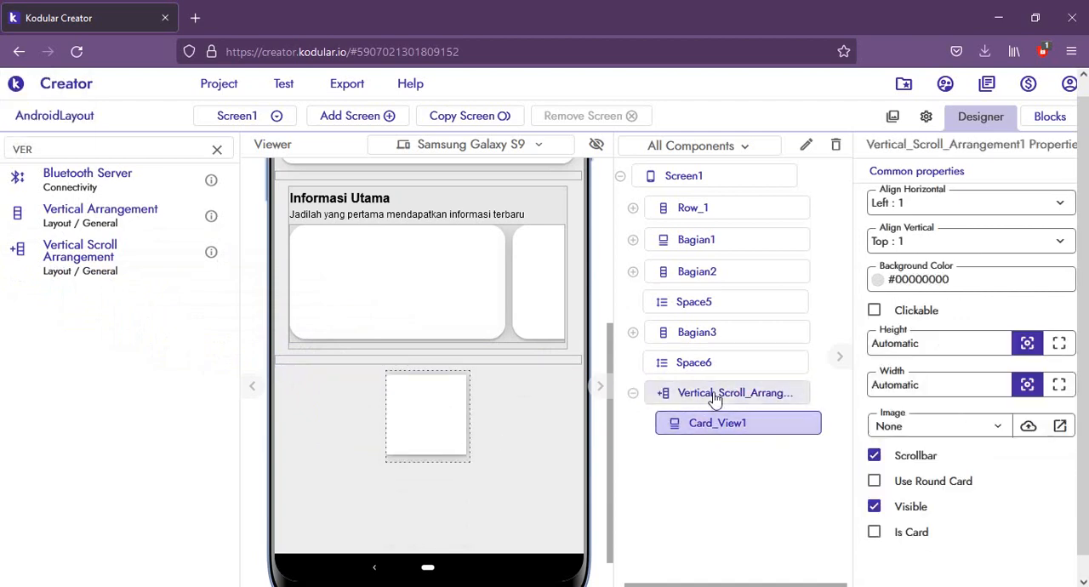
pyautogui.click(806, 144)
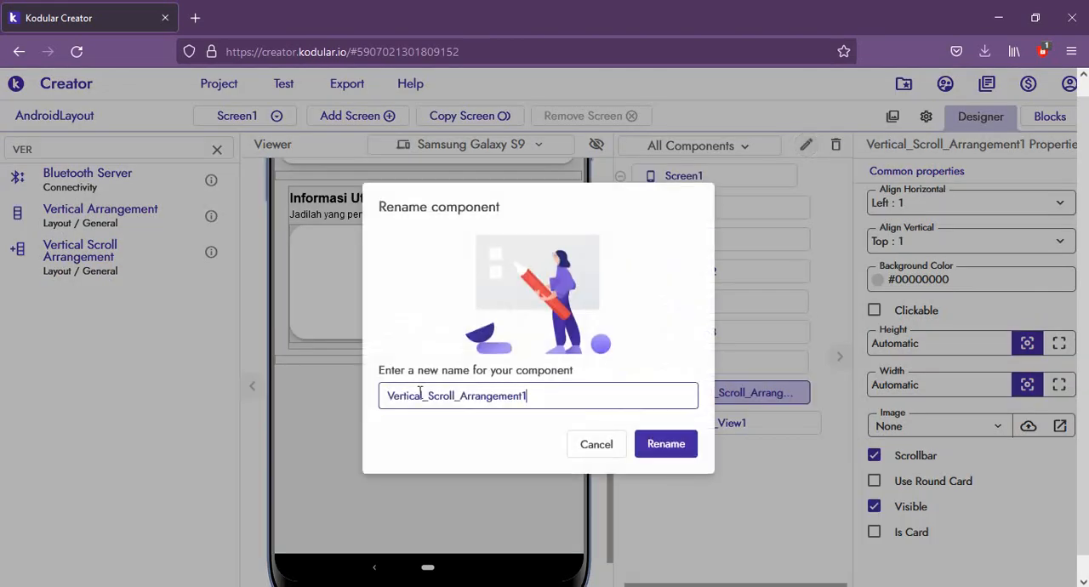
pyautogui.hotkey('ctrl', 'a')
pyautogui.write('bAGIA')
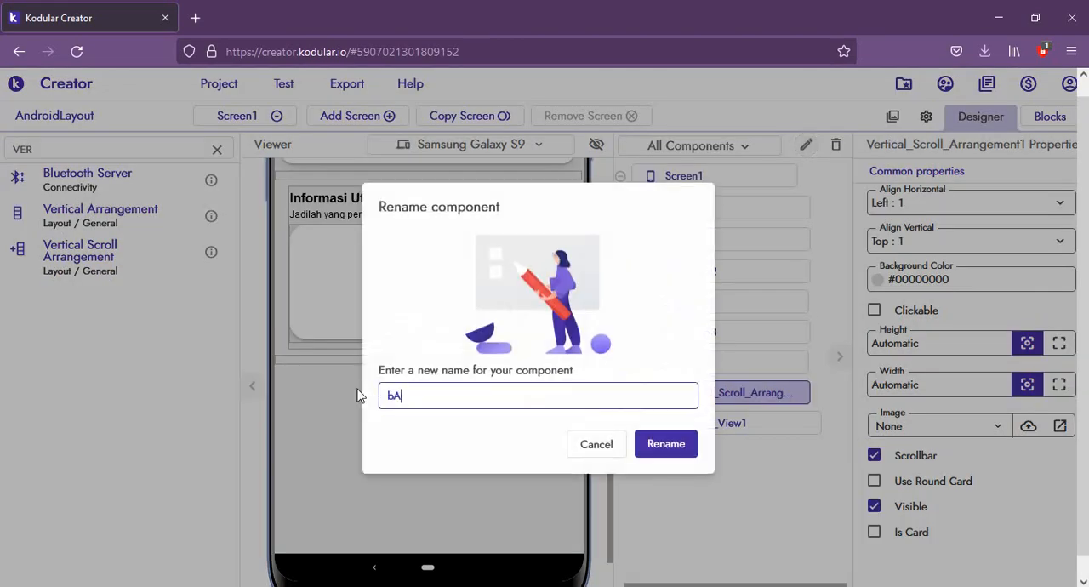
pyautogui.press('BackSpace')
pyautogui.press('BackSpace')
pyautogui.write('Bagian4')
pyautogui.press('Return')
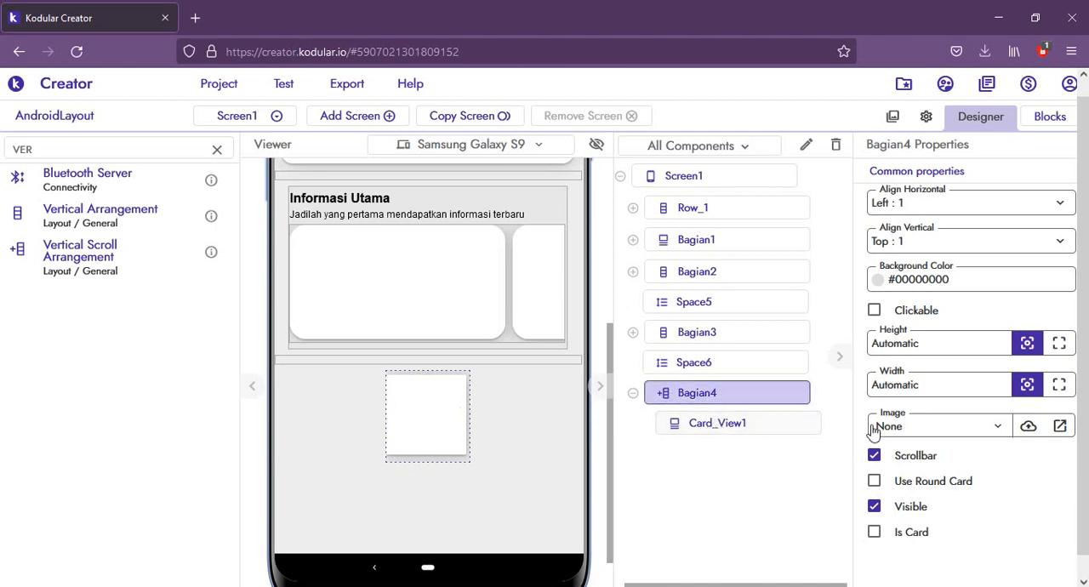
# Step: Set the width of Bagian4 to 95%
pyautogui.moveTo(985, 389); pyautogui.dragTo(835, 384)
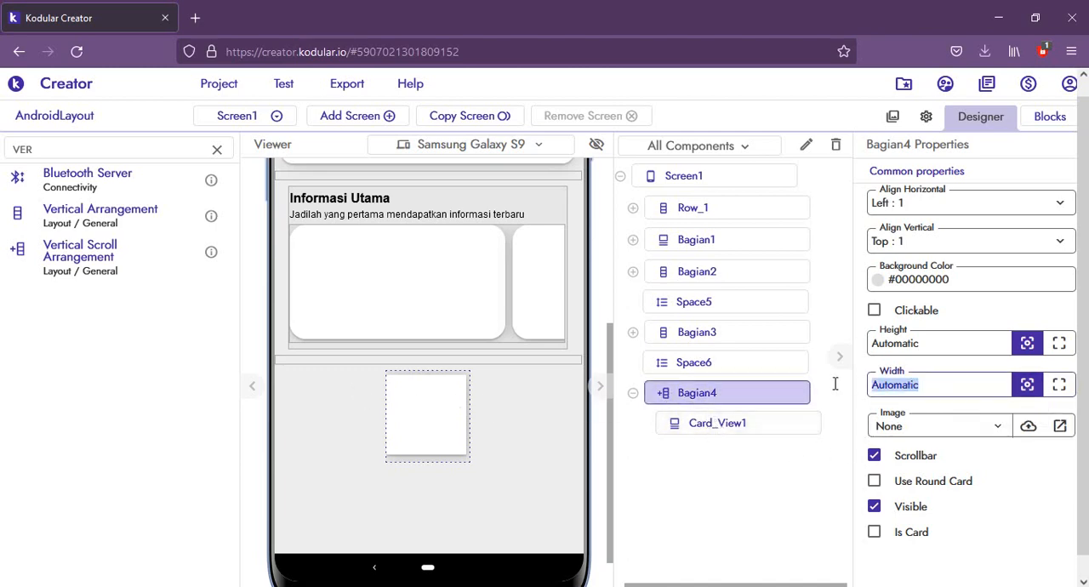
pyautogui.write('95%')
pyautogui.press('Return')
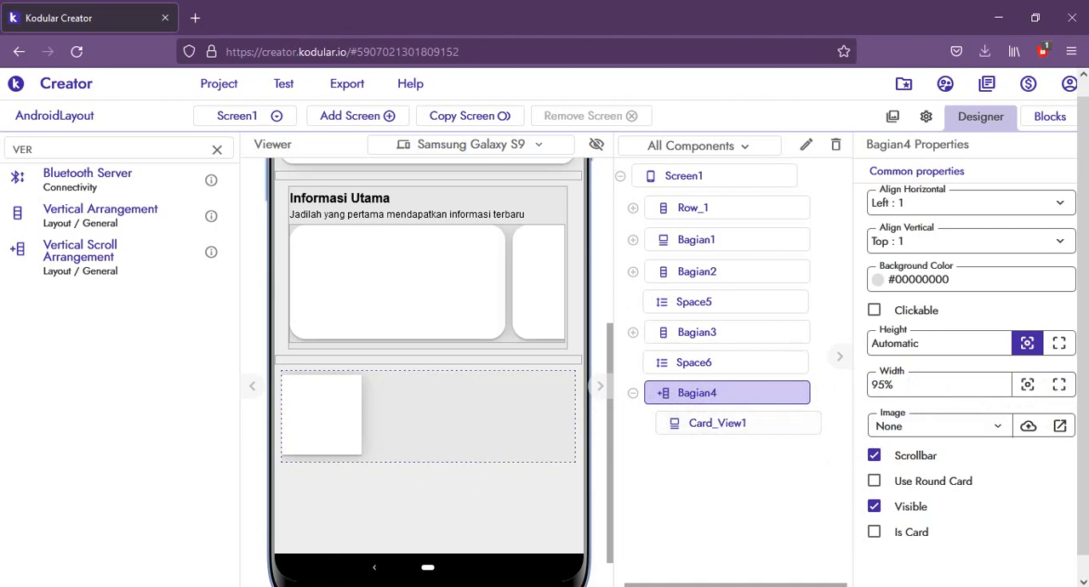
# Step: Check the layout on the phone mirror and set the height of Bagian4 to Fill parent
pyautogui.click(299, 530)
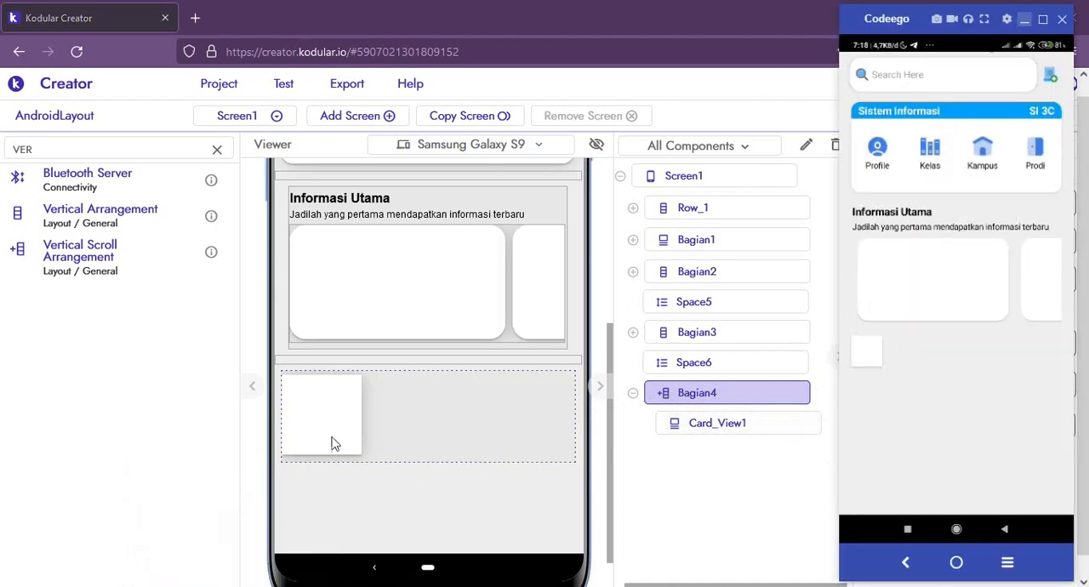
pyautogui.click(406, 420)
pyautogui.click(327, 426)
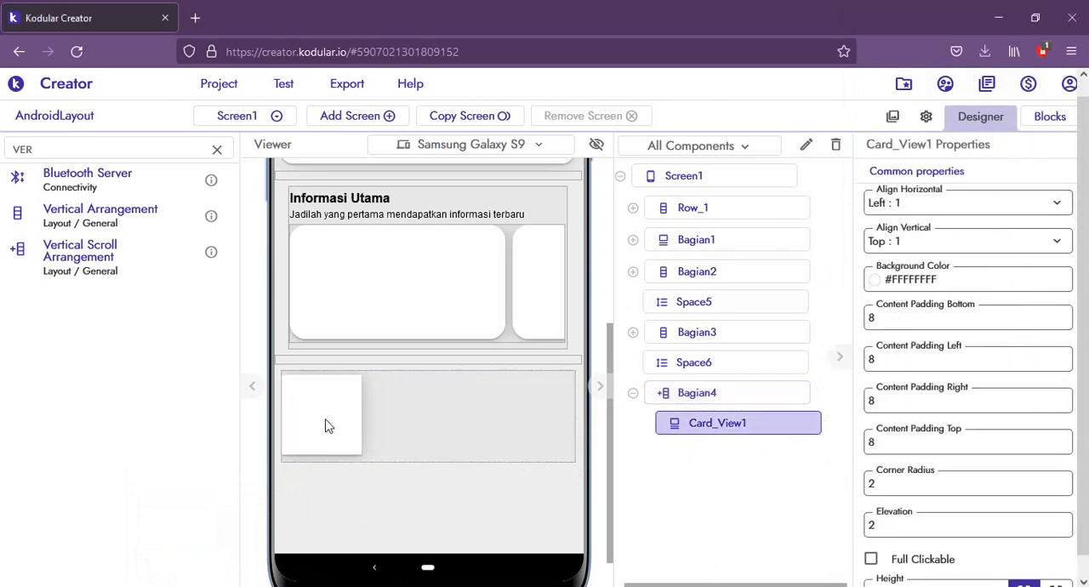
pyautogui.click(480, 418)
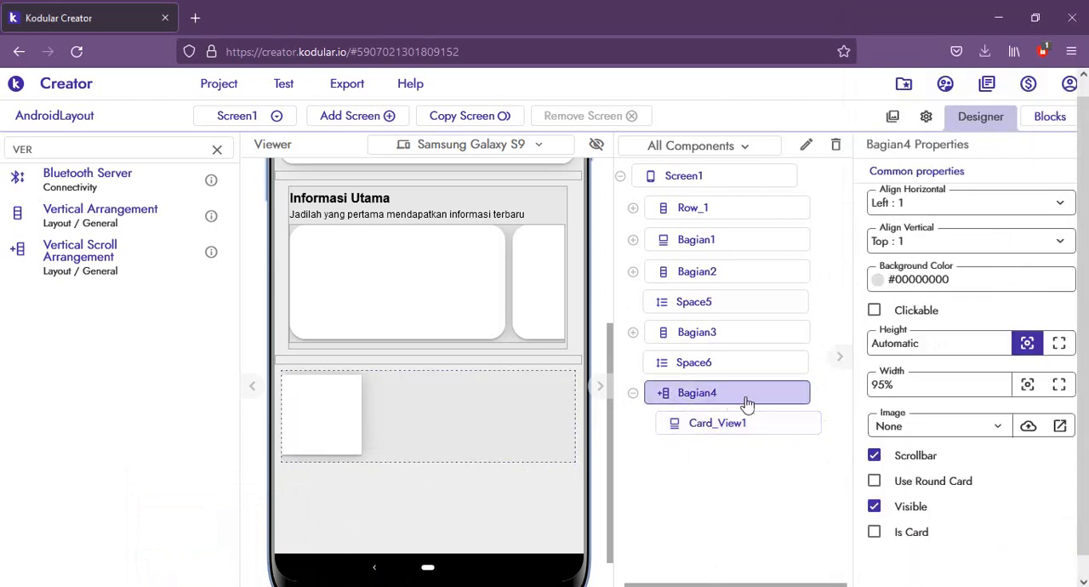
pyautogui.click(1060, 347)
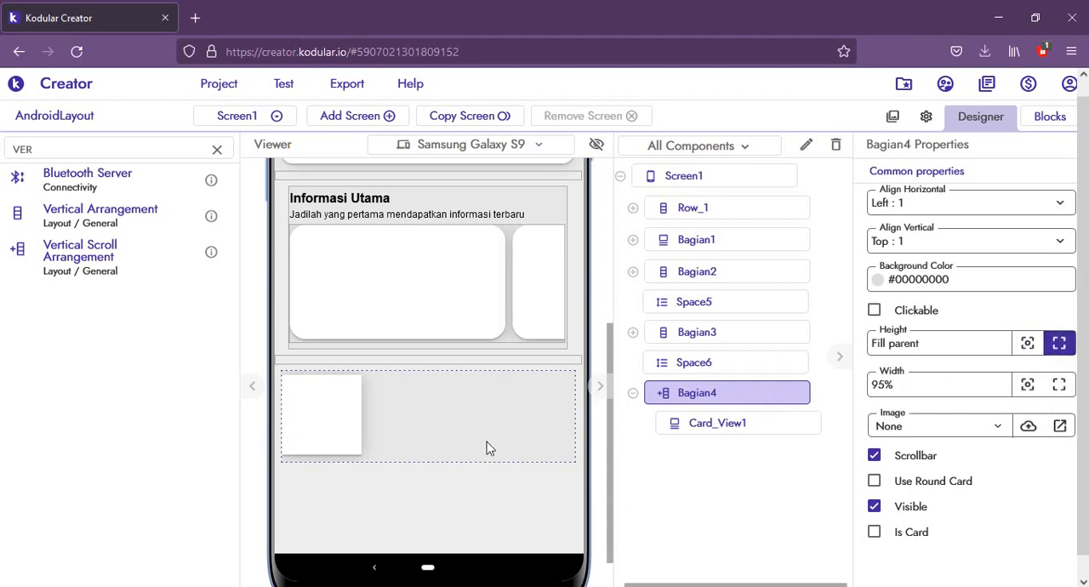
# Step: Rename Card_View1 inside Bagian4 to Card_1_Bagian4
pyautogui.click(339, 418)
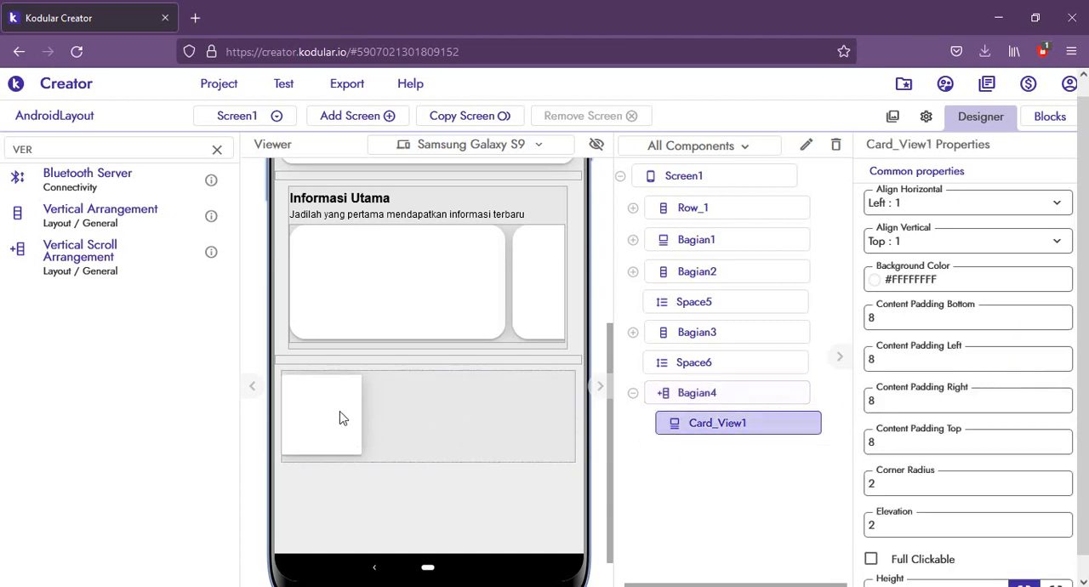
pyautogui.click(806, 145)
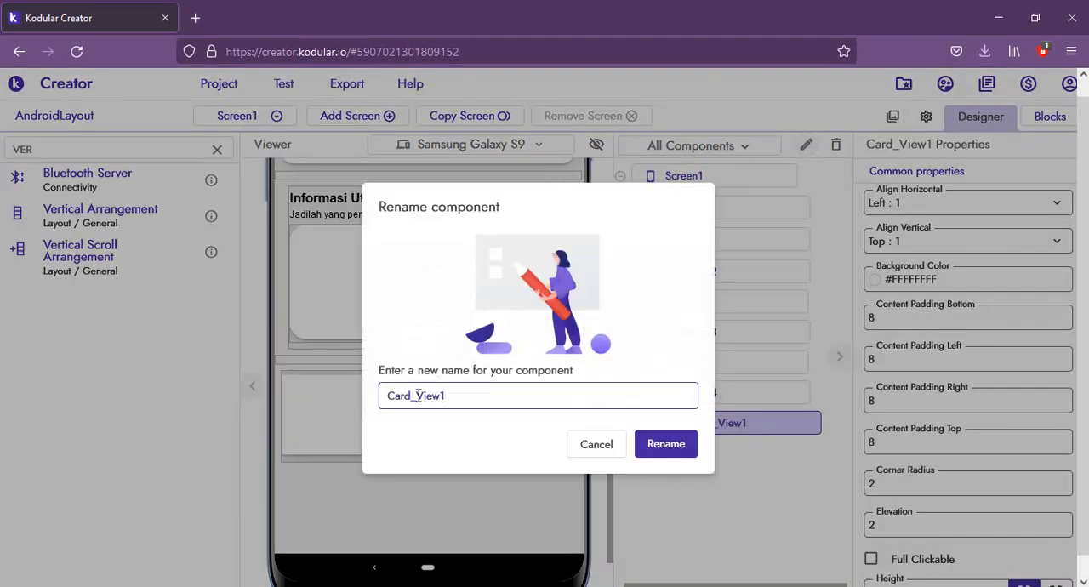
pyautogui.moveTo(418, 396); pyautogui.dragTo(484, 395)
pyautogui.write('1_Bagian4')
pyautogui.press('Return')
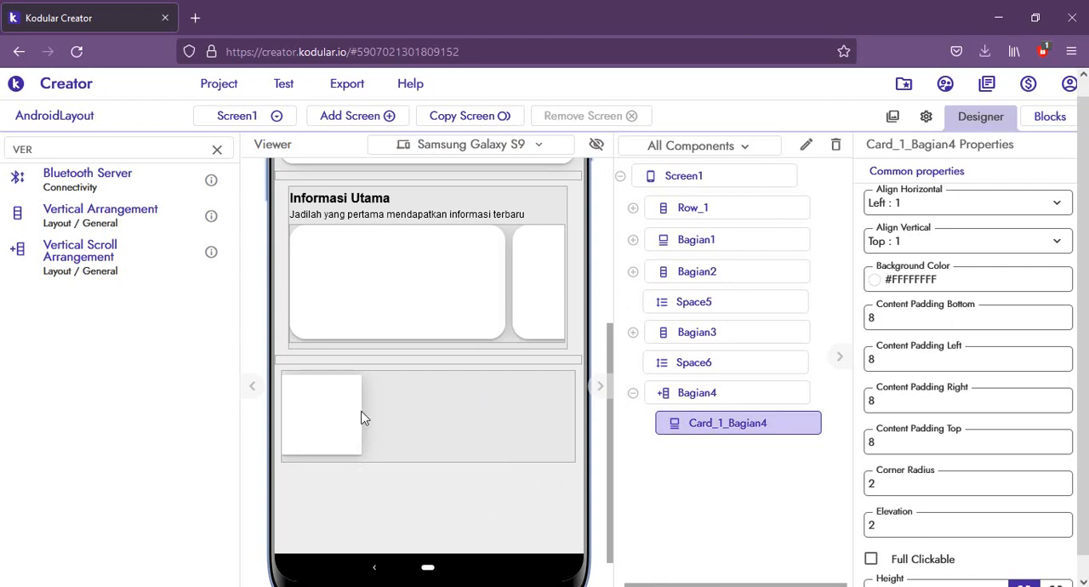
# Step: Set the width of Card_1_Bagian4 to Fill parent and its corner radius to 20
pyautogui.scroll(-3, 1002, 432)
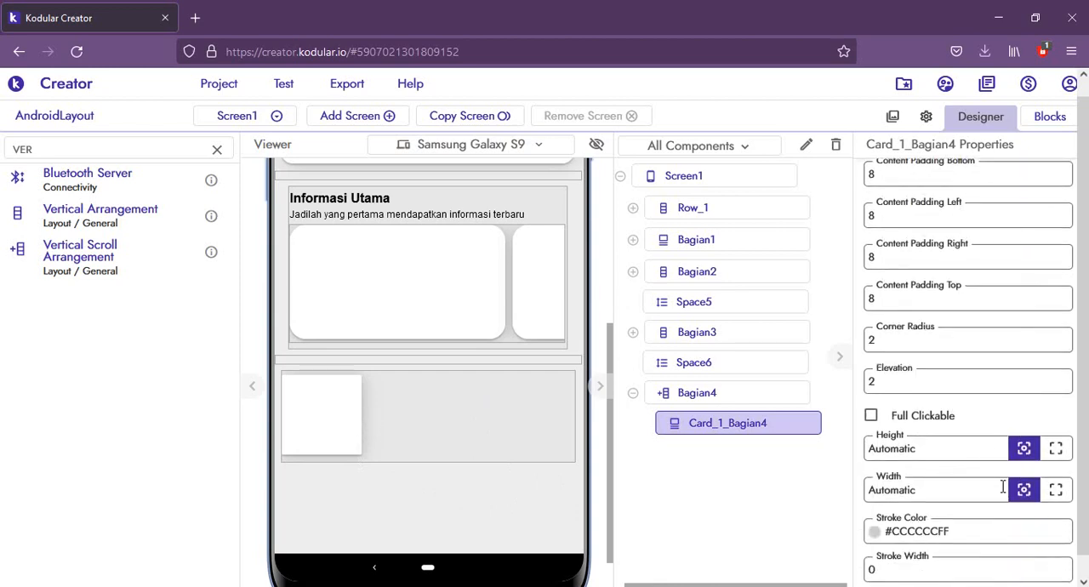
pyautogui.click(1056, 491)
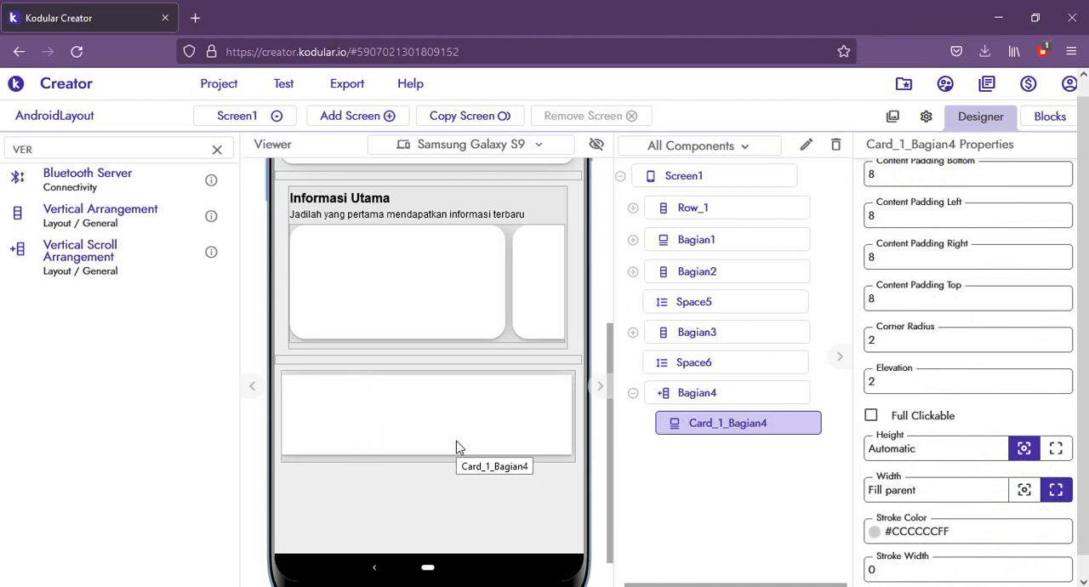
pyautogui.click(892, 349)
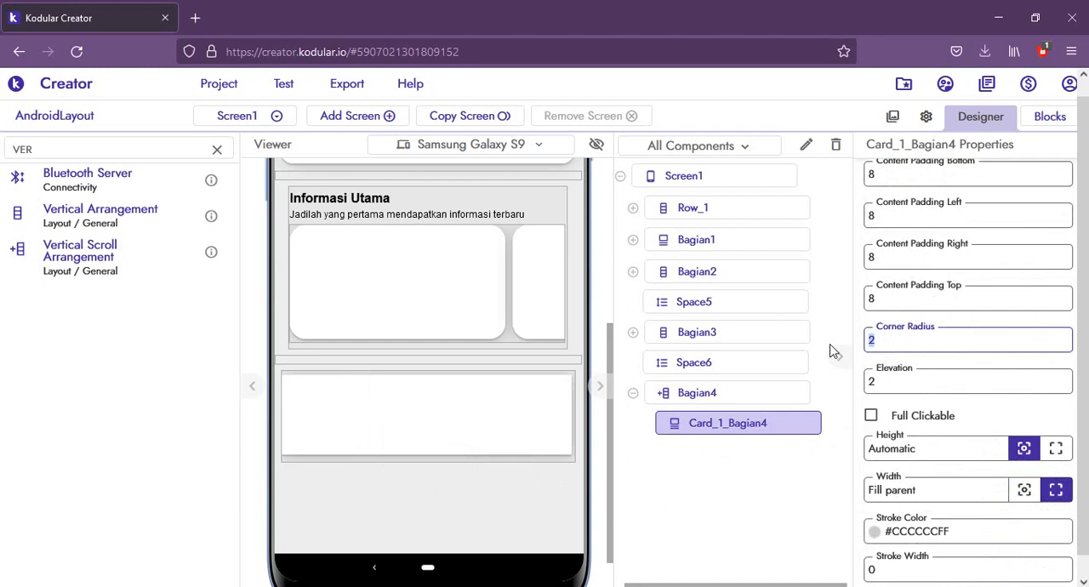
pyautogui.write('20')
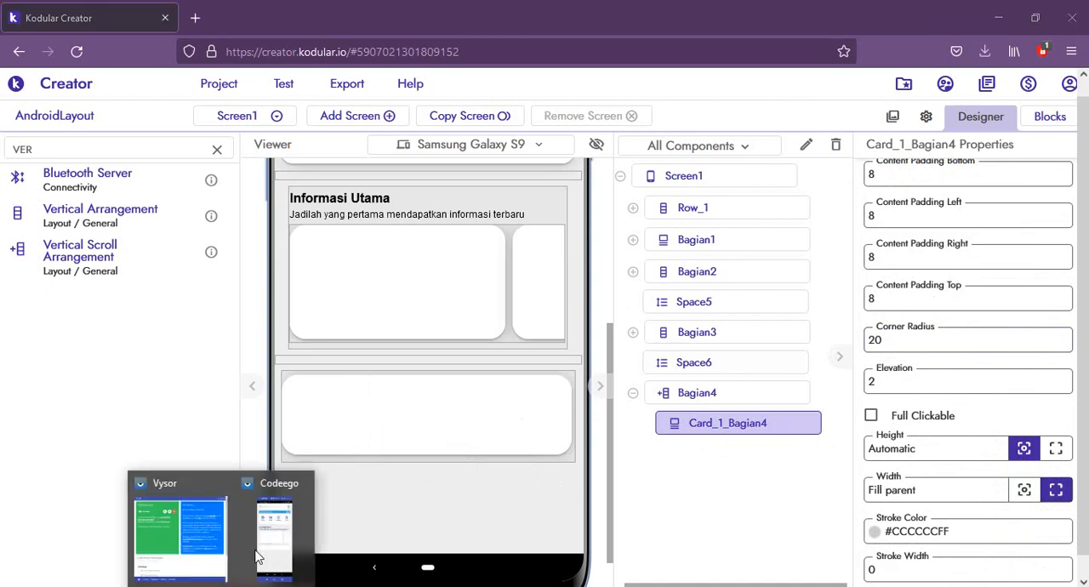
# Step: Check the card on the phone mirror and try a height of 20% for Card_1_Bagian4
pyautogui.click(264, 544)
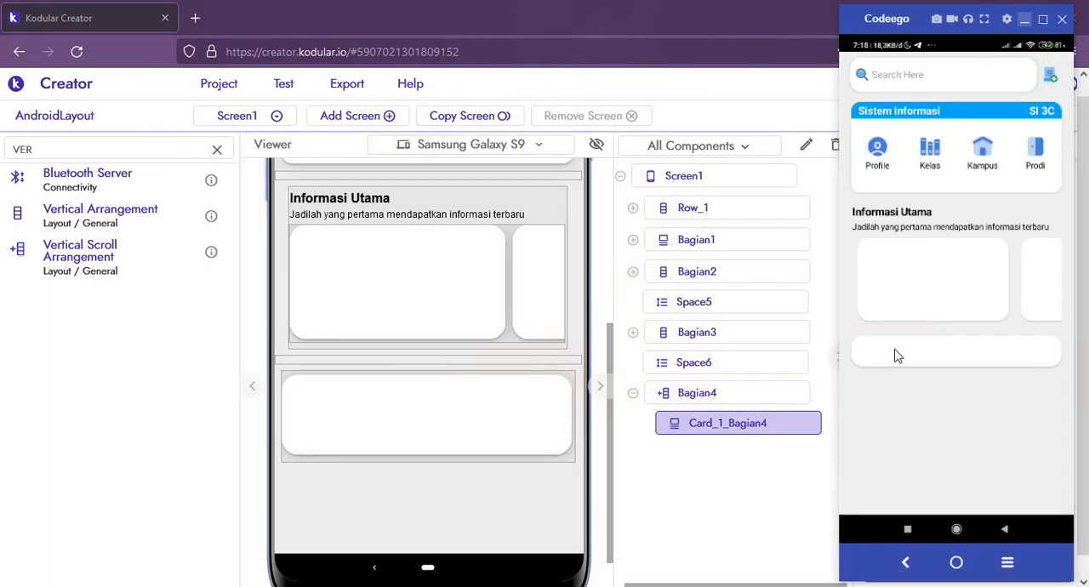
pyautogui.click(516, 421)
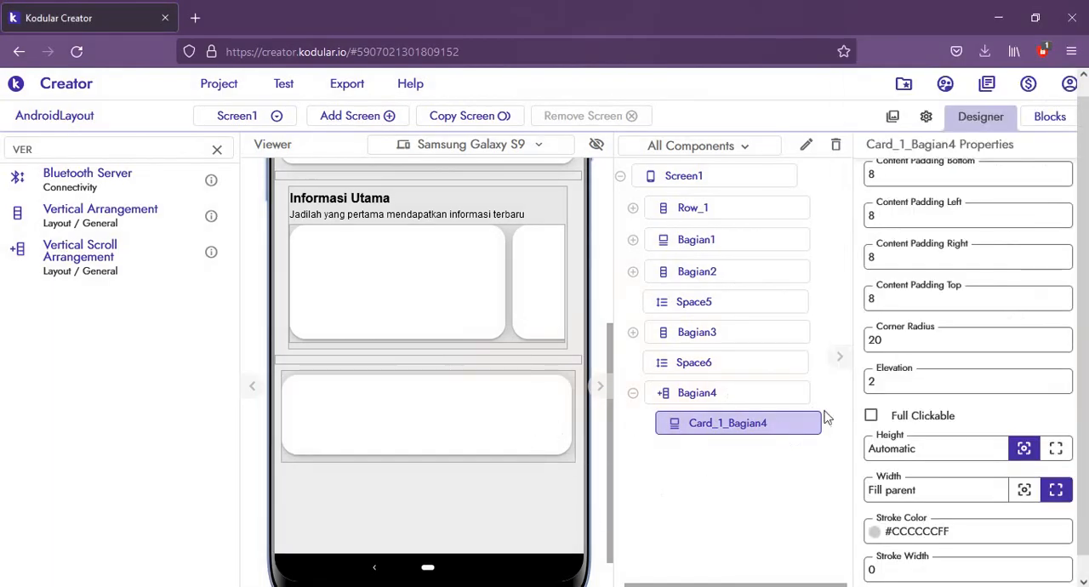
pyautogui.moveTo(932, 453); pyautogui.dragTo(840, 436)
pyautogui.write('20')
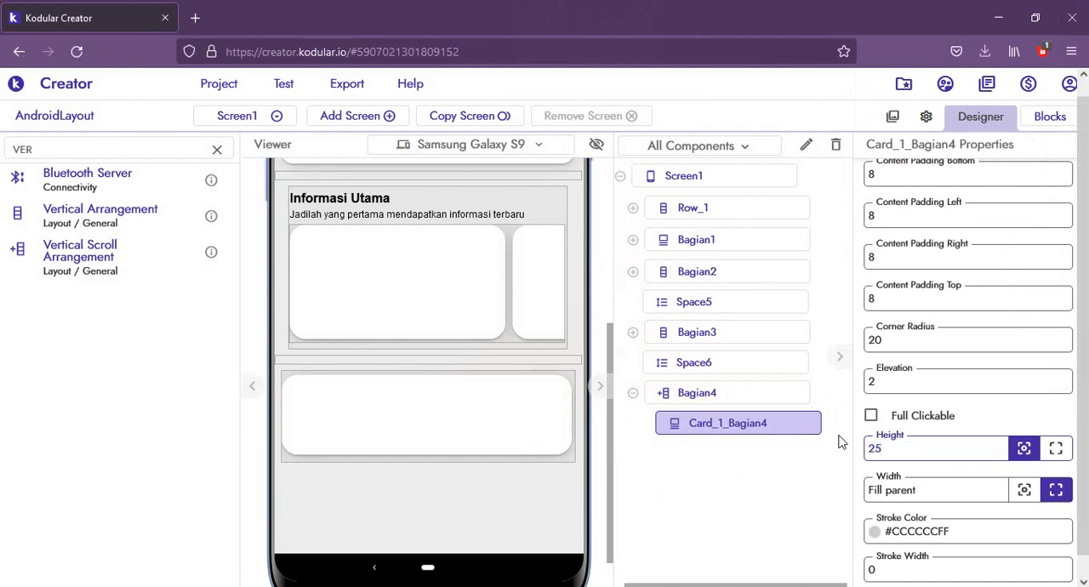
pyautogui.press('Return')
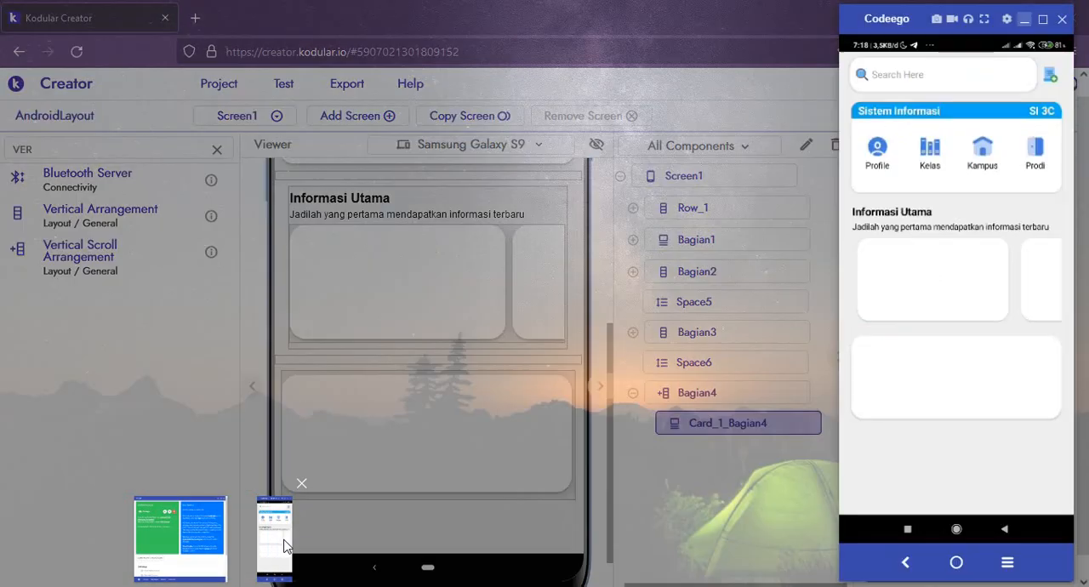
# Step: Review the card on the phone mirror again and set the height of Card_1_Bagian4 to 25%
pyautogui.click(281, 545)
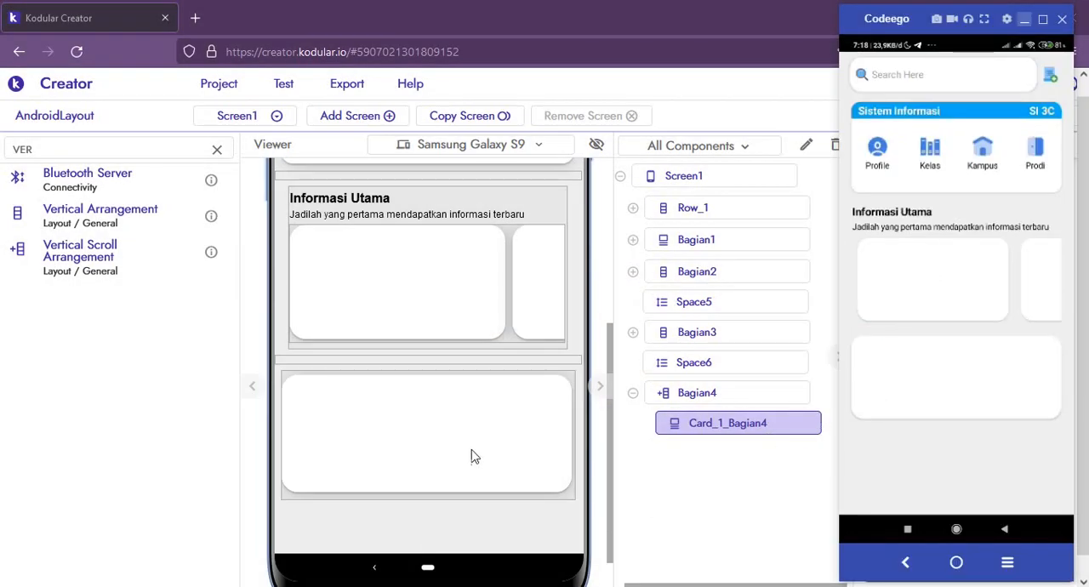
pyautogui.click(435, 462)
pyautogui.moveTo(901, 449); pyautogui.dragTo(810, 445)
pyautogui.write('25')
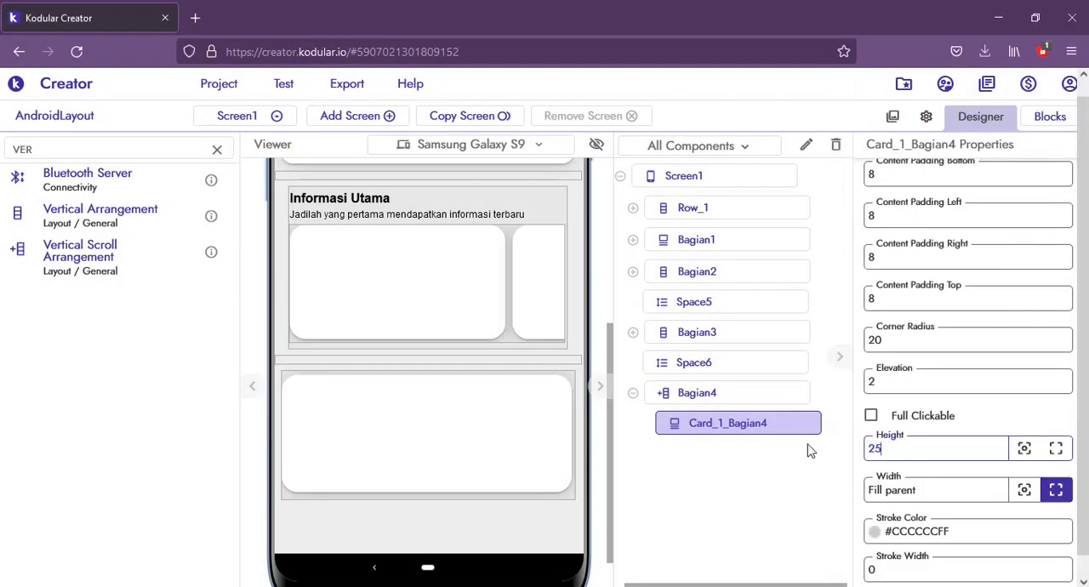
pyautogui.press('Return')
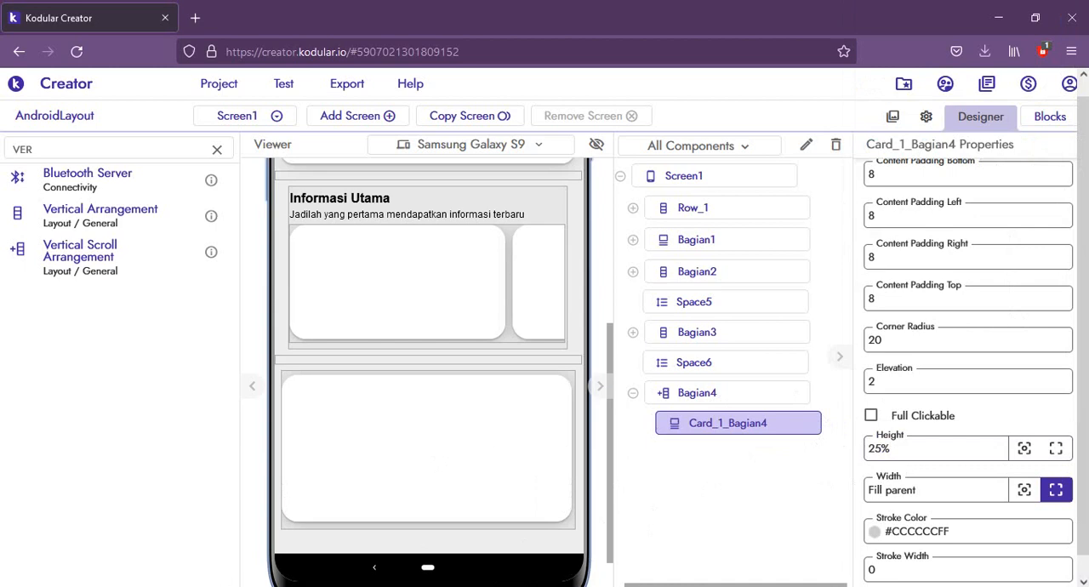
# Step: Compare the card on the phone mirror with the Bagian 4 design in the PowerPoint slide show, and return to Kodular
pyautogui.moveTo(224, 584)
pyautogui.click(288, 526)
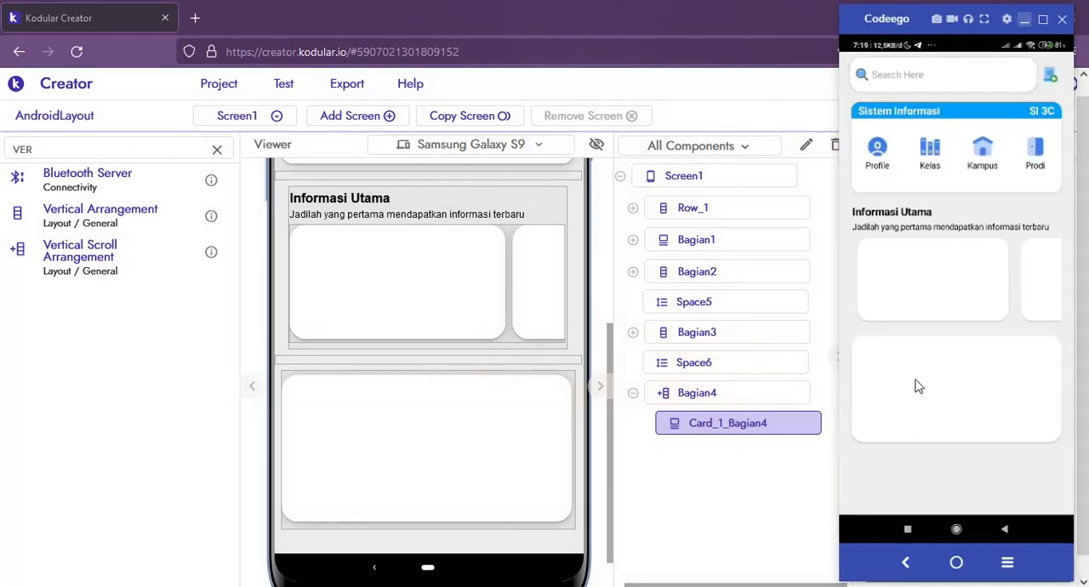
pyautogui.moveTo(194, 584)
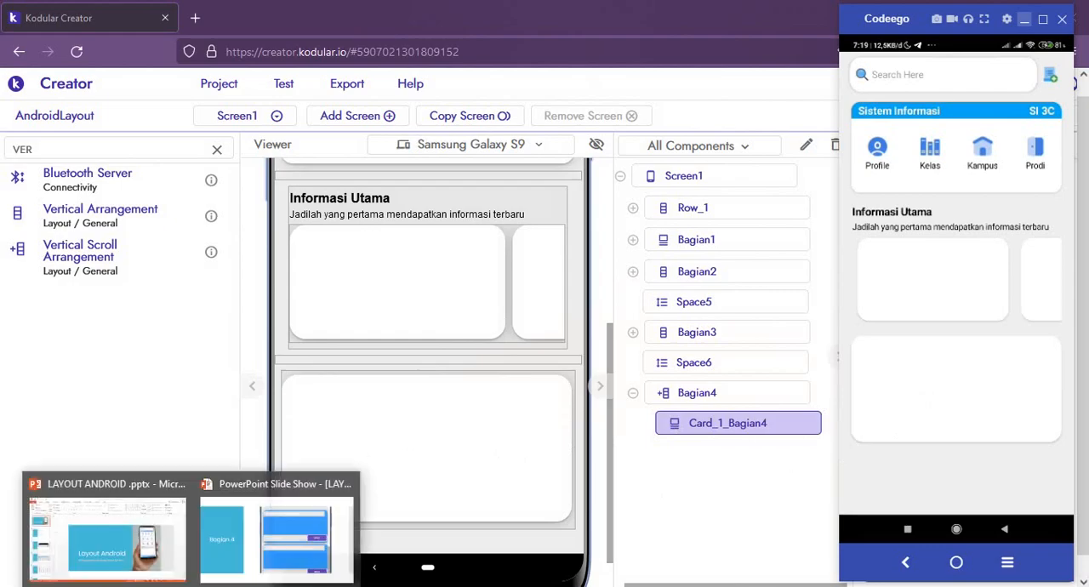
pyautogui.click(289, 542)
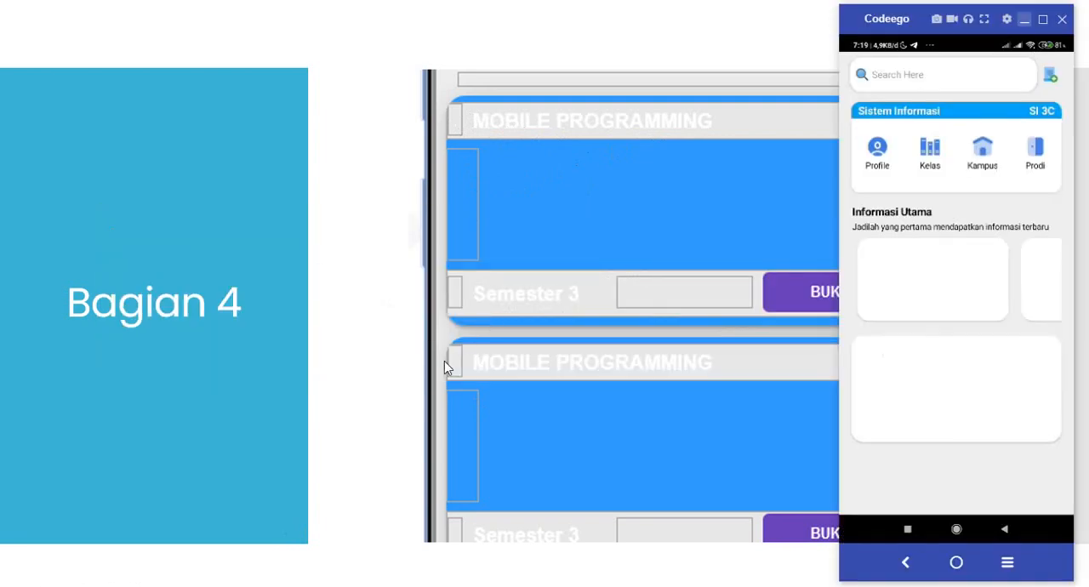
pyautogui.hotkey('alt', 'Tab')
pyautogui.press('Tab')
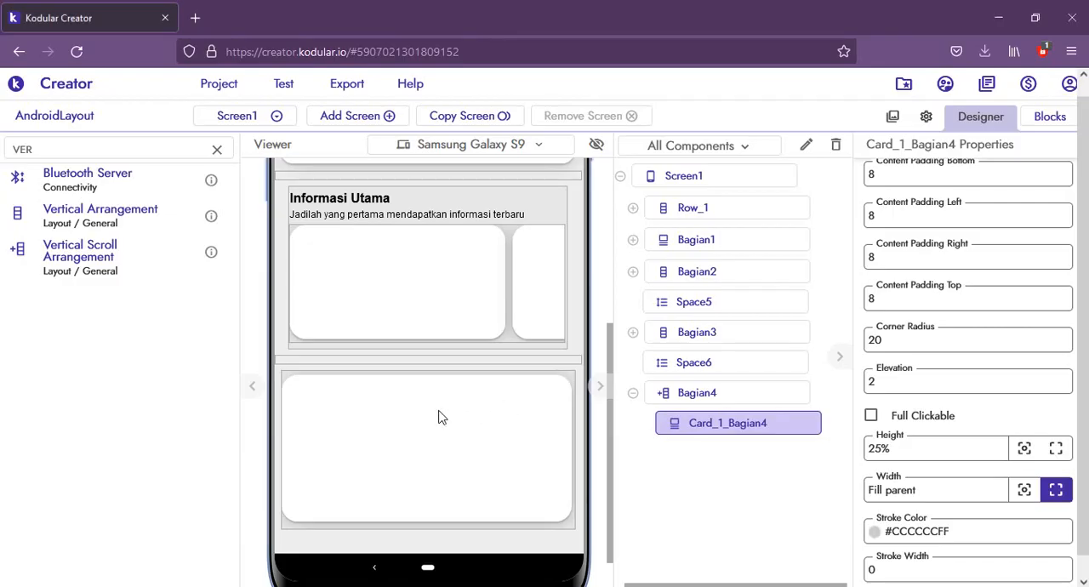
# Step: Add a Horizontal Arrangement inside Card_1_Bagian4 and set its width to Fill parent
pyautogui.doubleClick(42, 151)
pyautogui.write('hori')
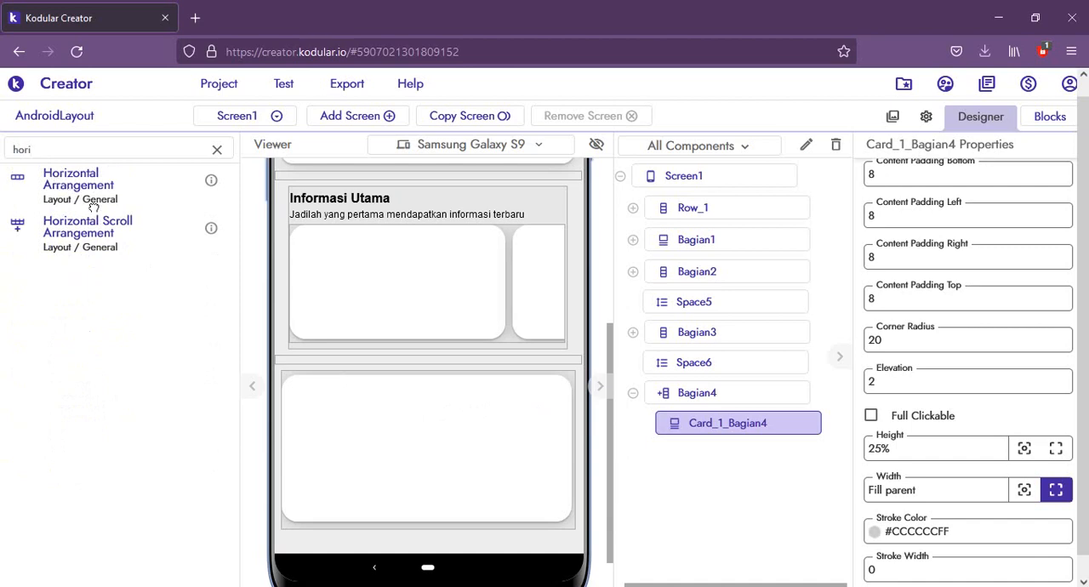
pyautogui.moveTo(58, 180); pyautogui.dragTo(372, 421)
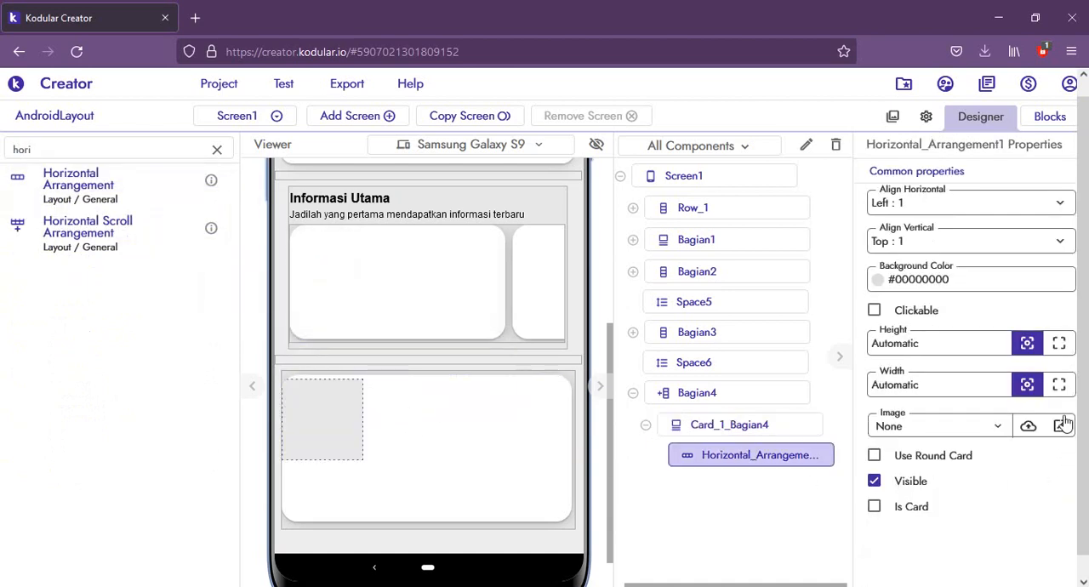
pyautogui.click(1060, 385)
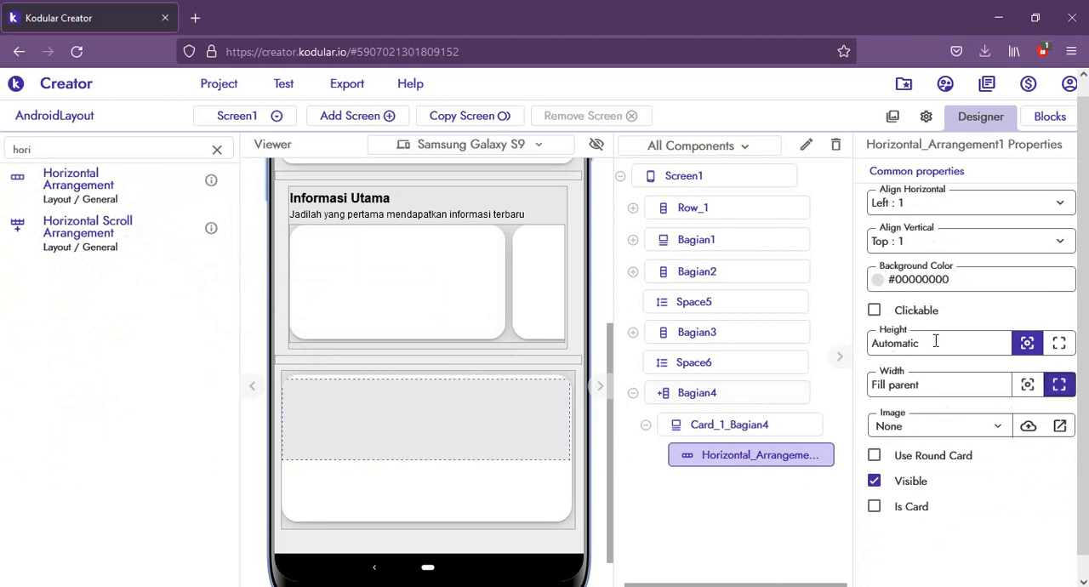
# Step: Add a Label inside the card's Horizontal Arrangement and set its text to MOBILE PROGRAMMING
pyautogui.doubleClick(33, 150)
pyautogui.write('label')
pyautogui.moveTo(57, 173); pyautogui.dragTo(404, 412)
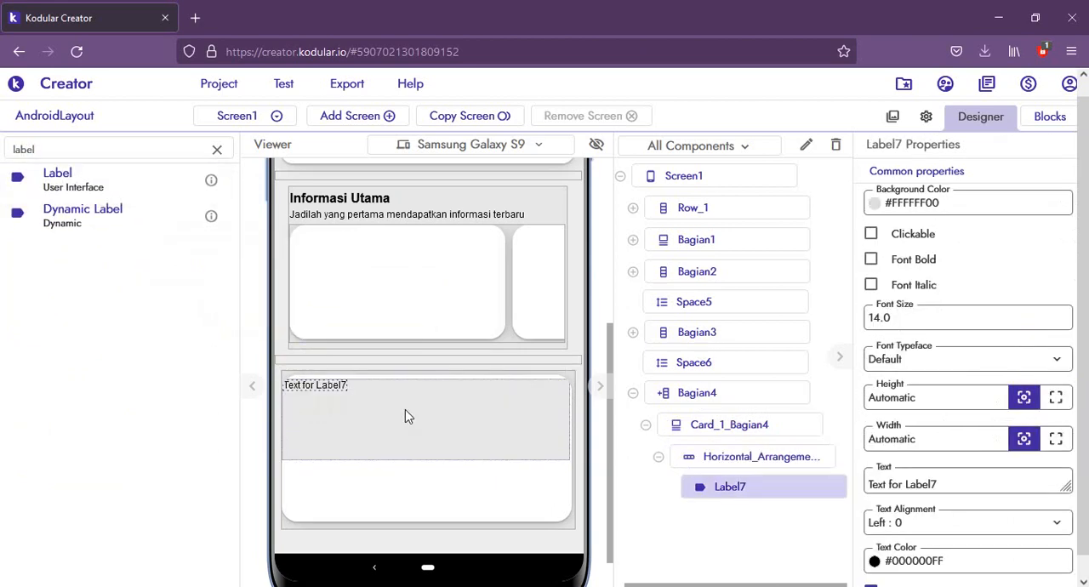
pyautogui.click(960, 485)
pyautogui.hotkey('ctrl', 'a')
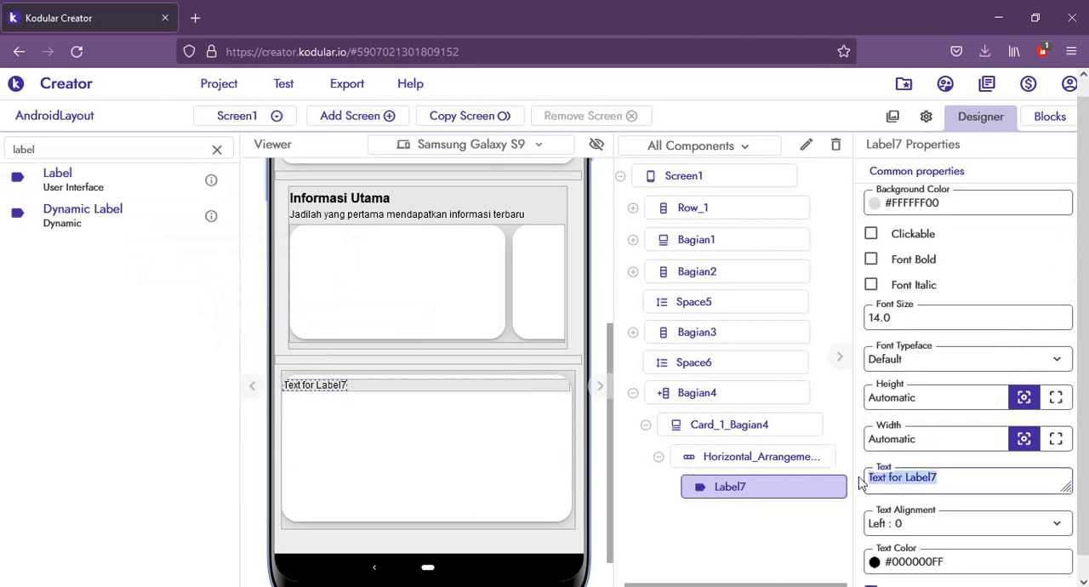
pyautogui.write('M')
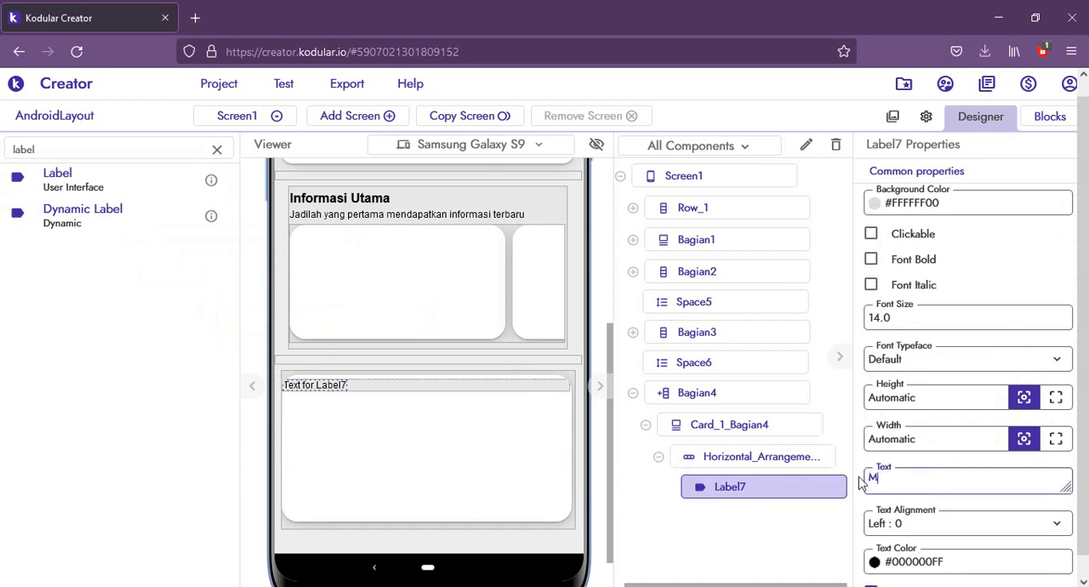
pyautogui.write('OBILE PROGRAMMING')
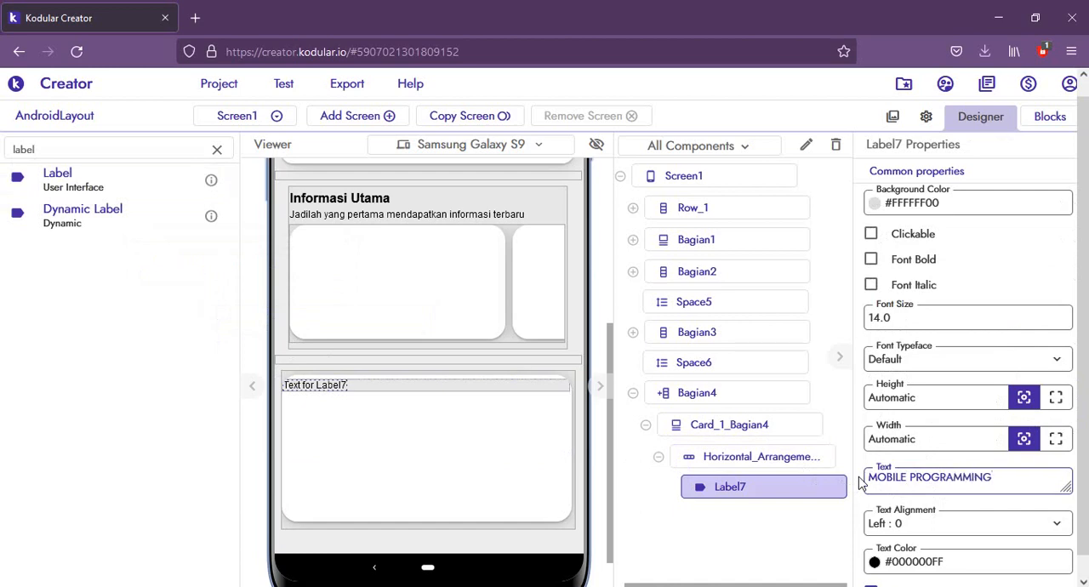
pyautogui.click(860, 479)
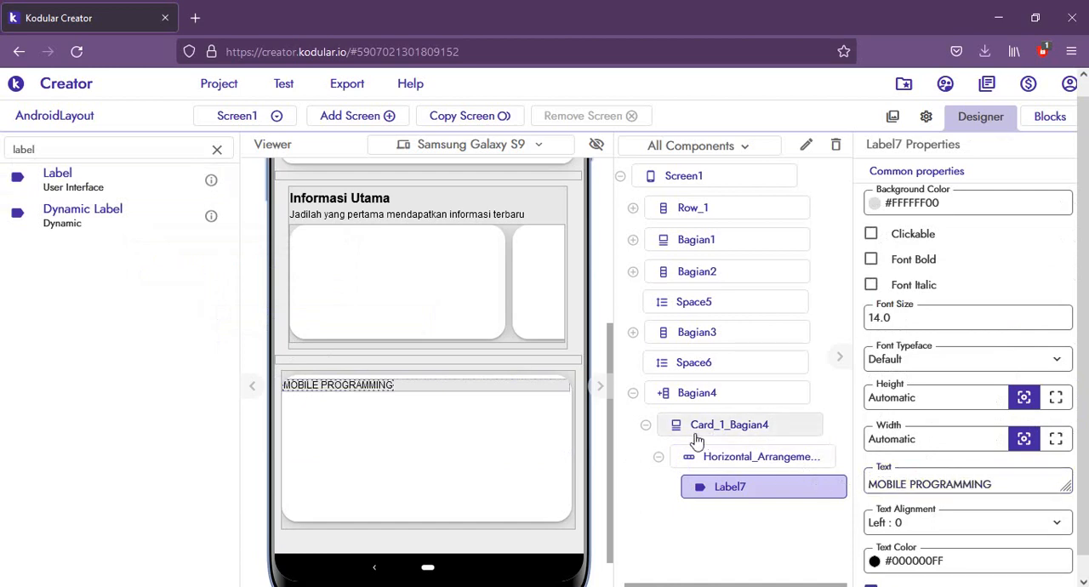
# Step: Insert a Space before the MOBILE PROGRAMMING label and set the Space's width to 20px
pyautogui.doubleClick(47, 151)
pyautogui.write('SPACE')
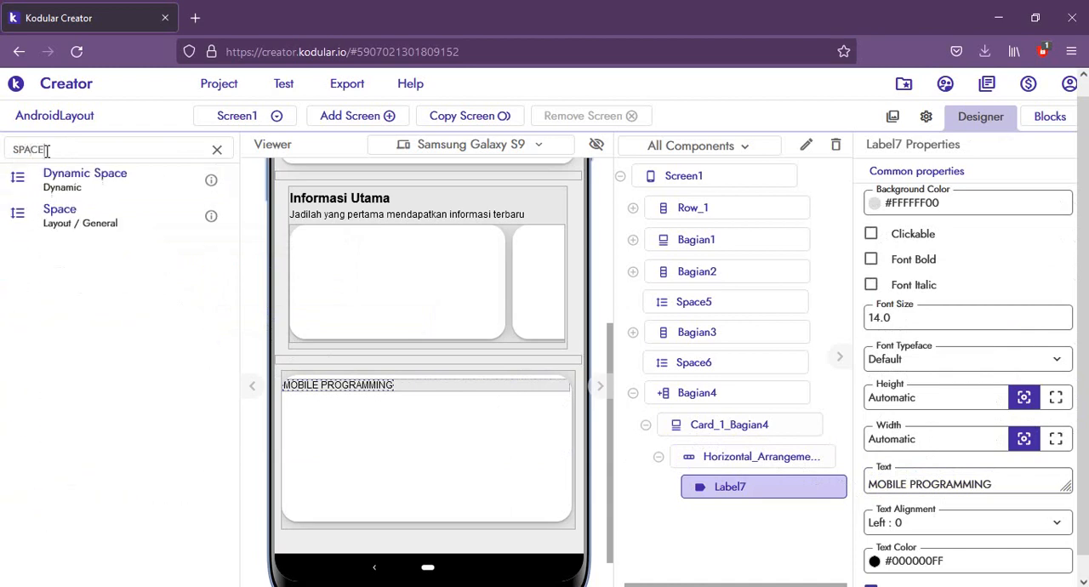
pyautogui.moveTo(41, 220); pyautogui.dragTo(308, 389)
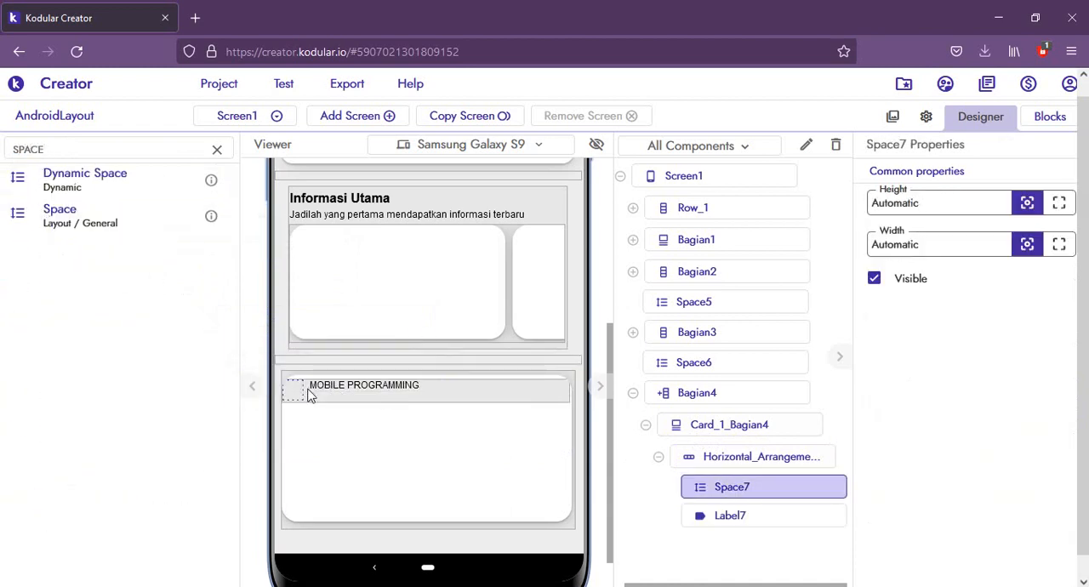
pyautogui.moveTo(922, 199); pyautogui.dragTo(840, 196)
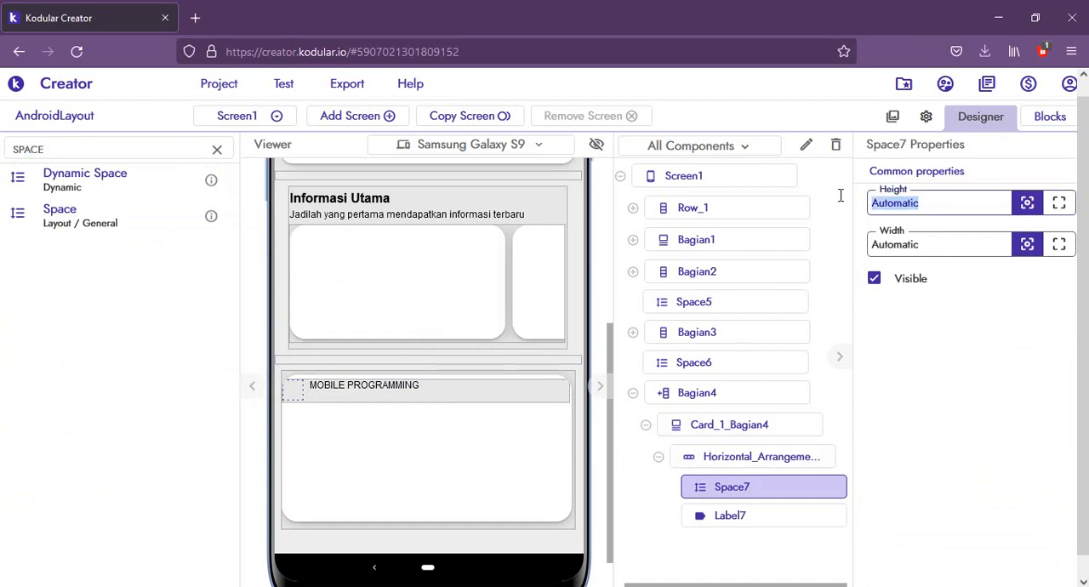
pyautogui.doubleClick(916, 247)
pyautogui.write('20')
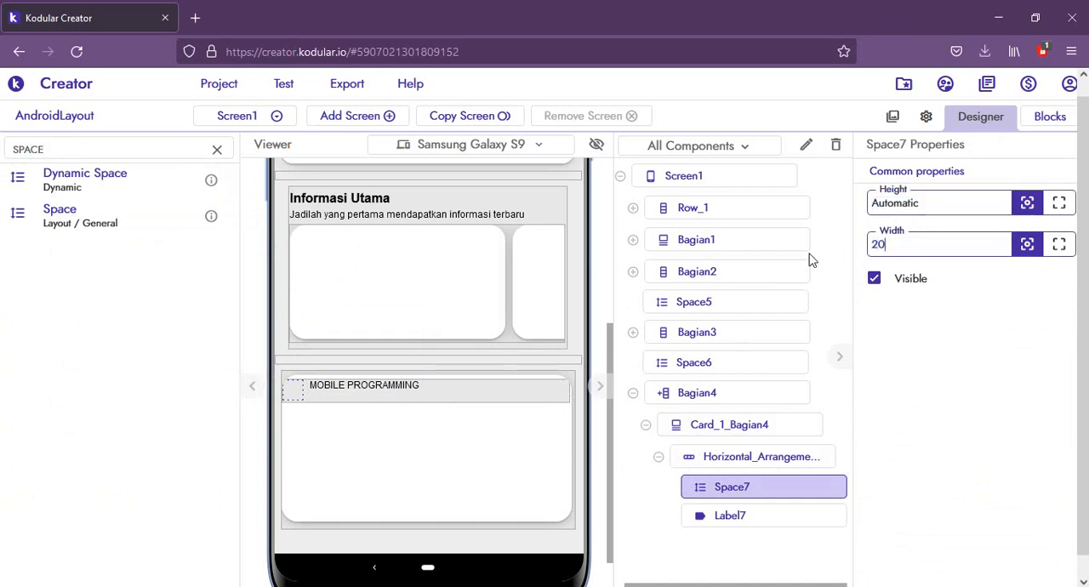
pyautogui.press('Return')
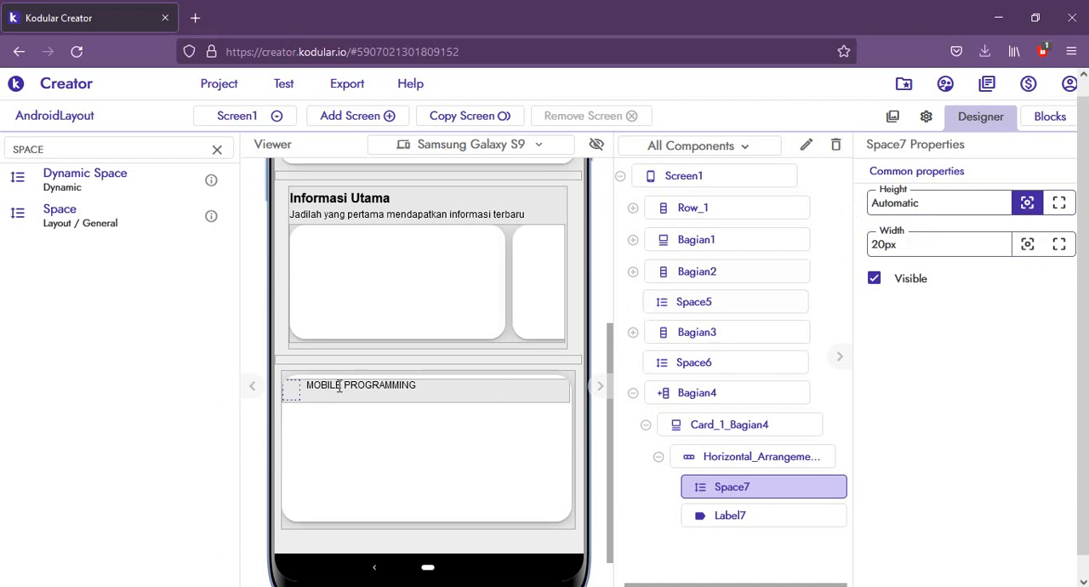
# Step: Format the MOBILE PROGRAMMING label with font size 18, bold text and a Fill parent width
pyautogui.click(339, 387)
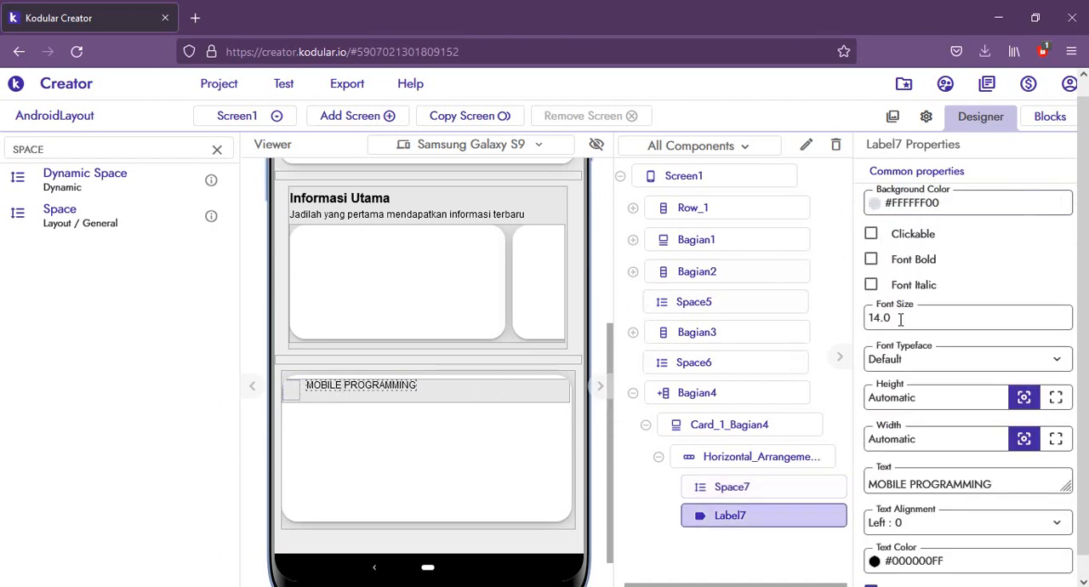
pyautogui.moveTo(901, 318); pyautogui.dragTo(856, 319)
pyautogui.write('1')
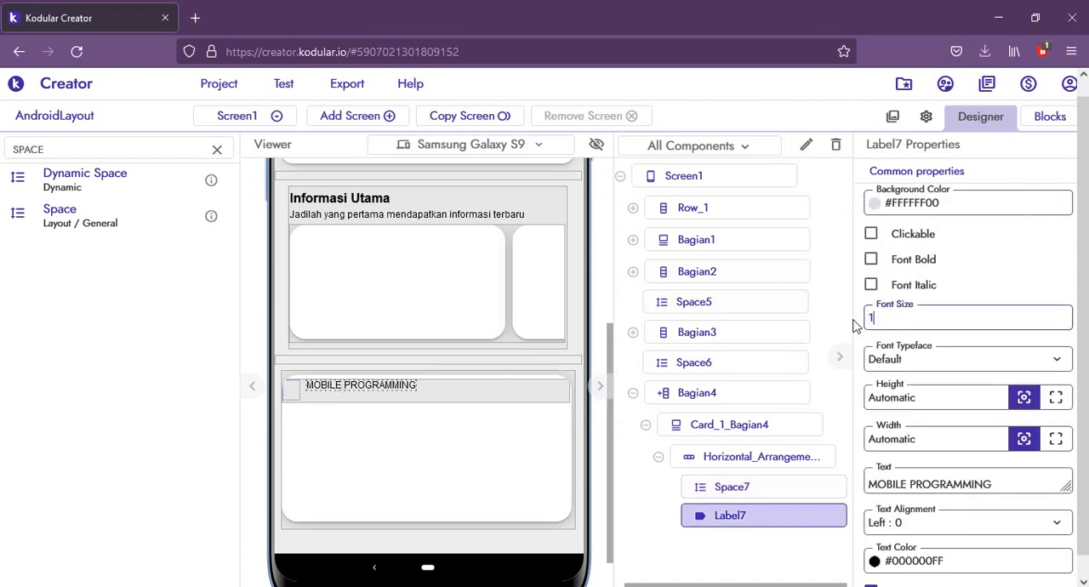
pyautogui.write('8')
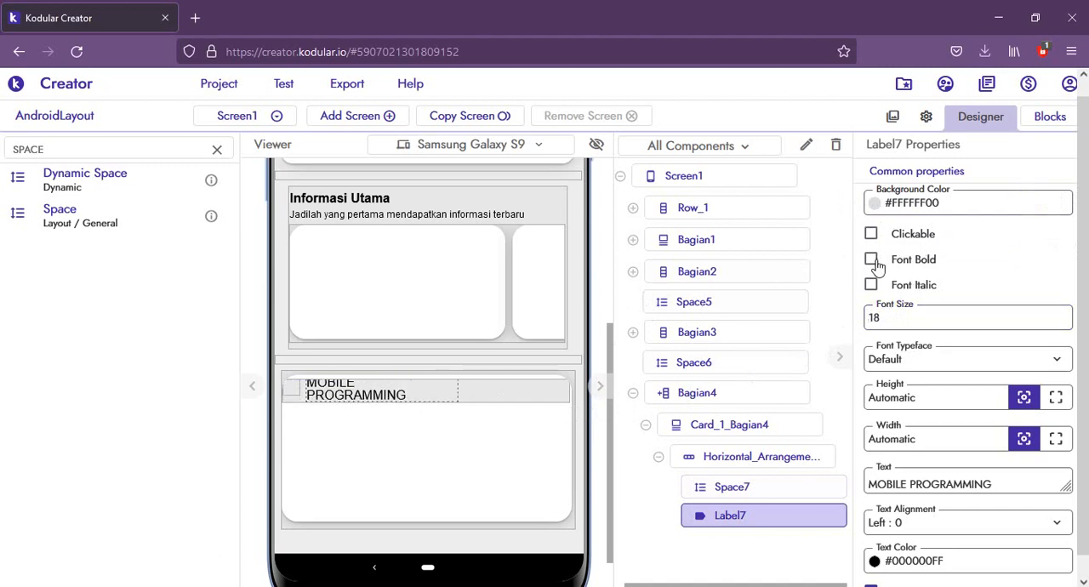
pyautogui.click(871, 260)
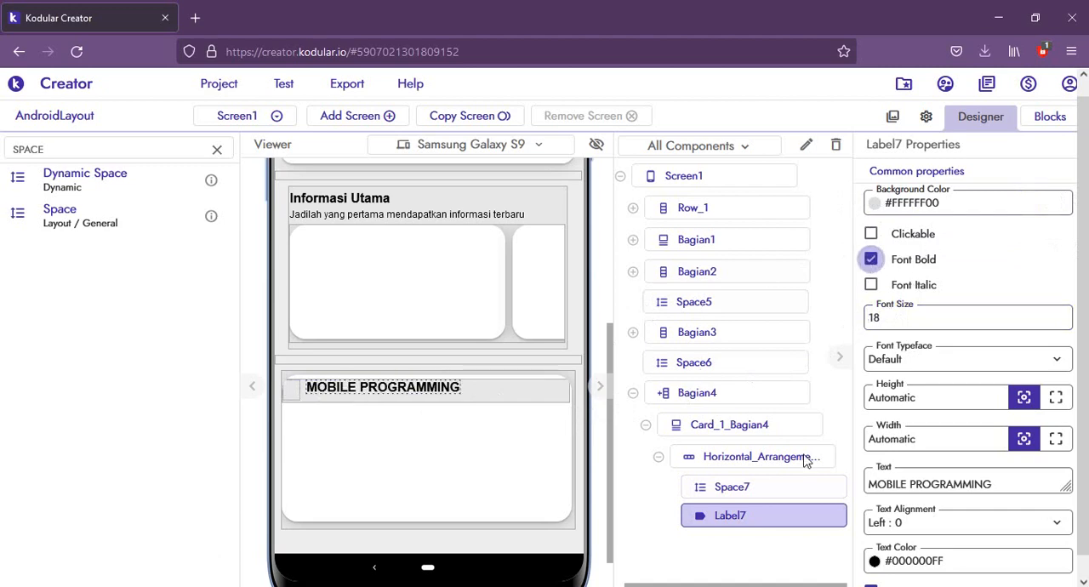
pyautogui.click(1056, 440)
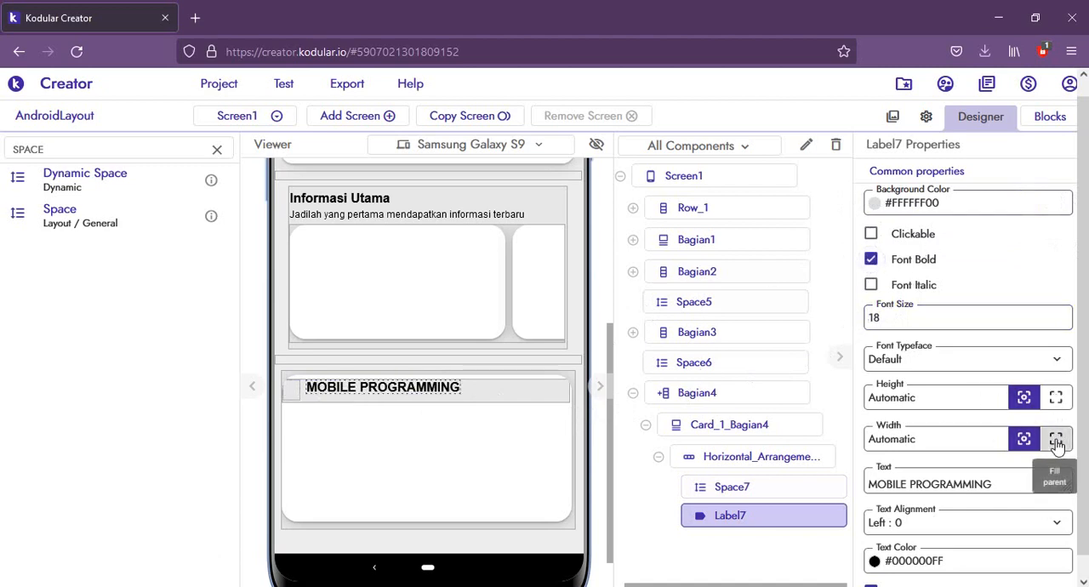
# Step: Rename the Horizontal Arrangement inside Card_1_Bagian4 to Baris1_Bagian4
pyautogui.click(736, 460)
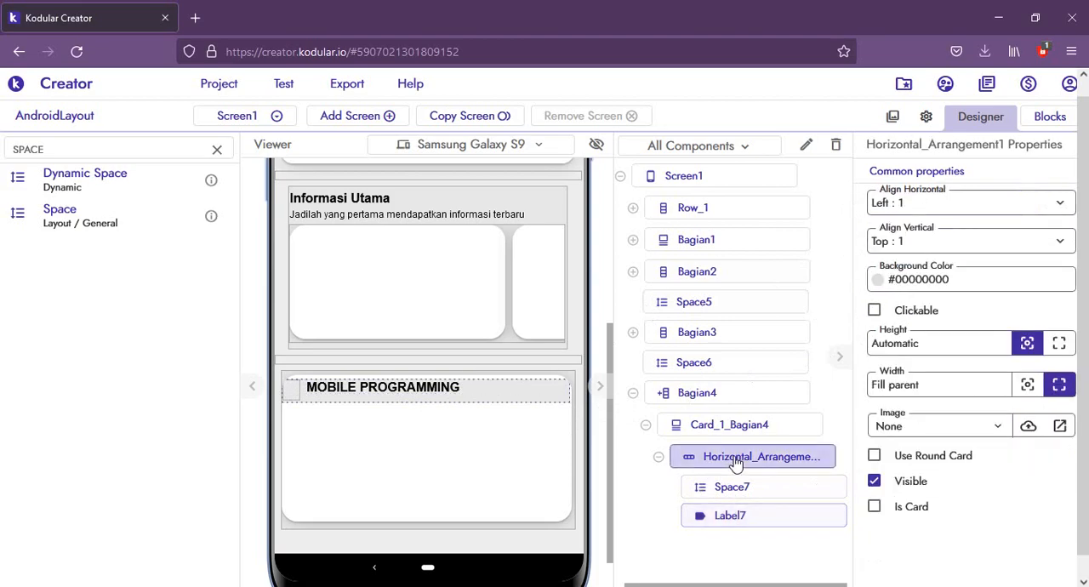
pyautogui.click(805, 145)
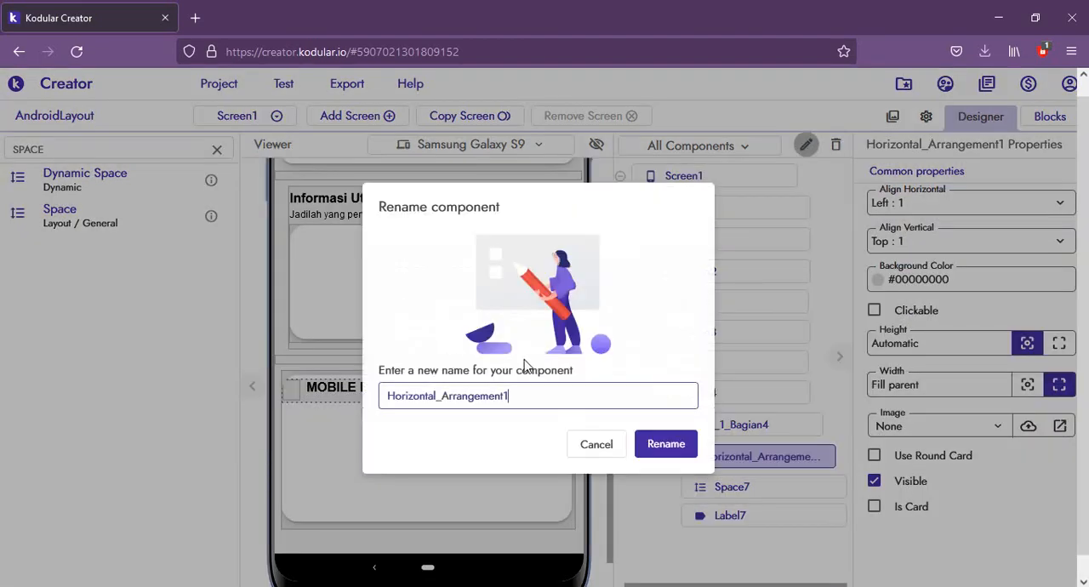
pyautogui.moveTo(535, 390); pyautogui.dragTo(384, 396)
pyautogui.write('bAR')
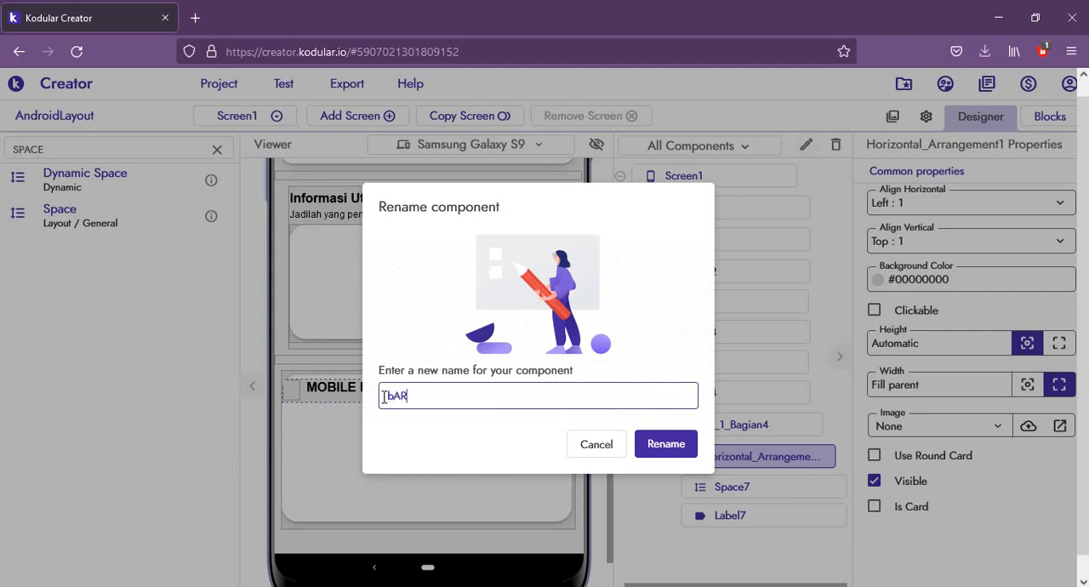
pyautogui.press('BackSpace')
pyautogui.write('Baris1_Bagian4')
pyautogui.press('Return')
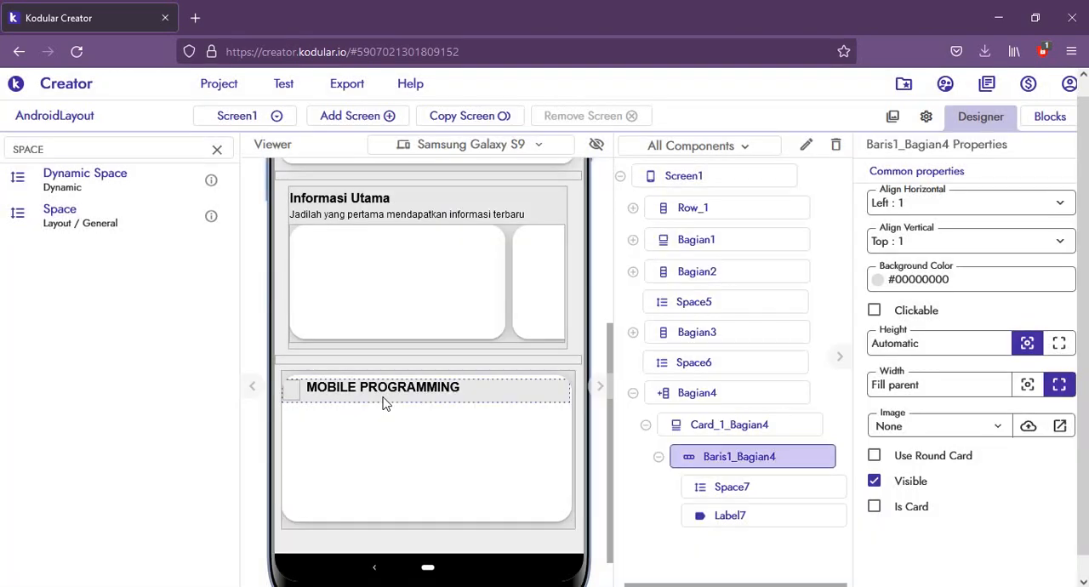
# Step: Set Baris1_Bagian4's vertical alignment to Center and check the title row in the phone preview
pyautogui.click(517, 395)
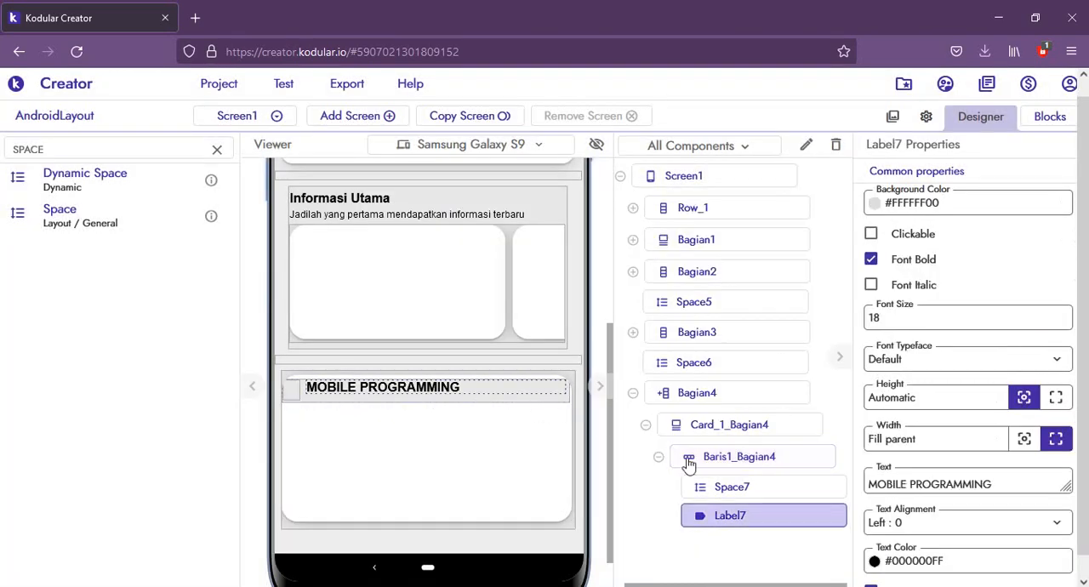
pyautogui.click(742, 459)
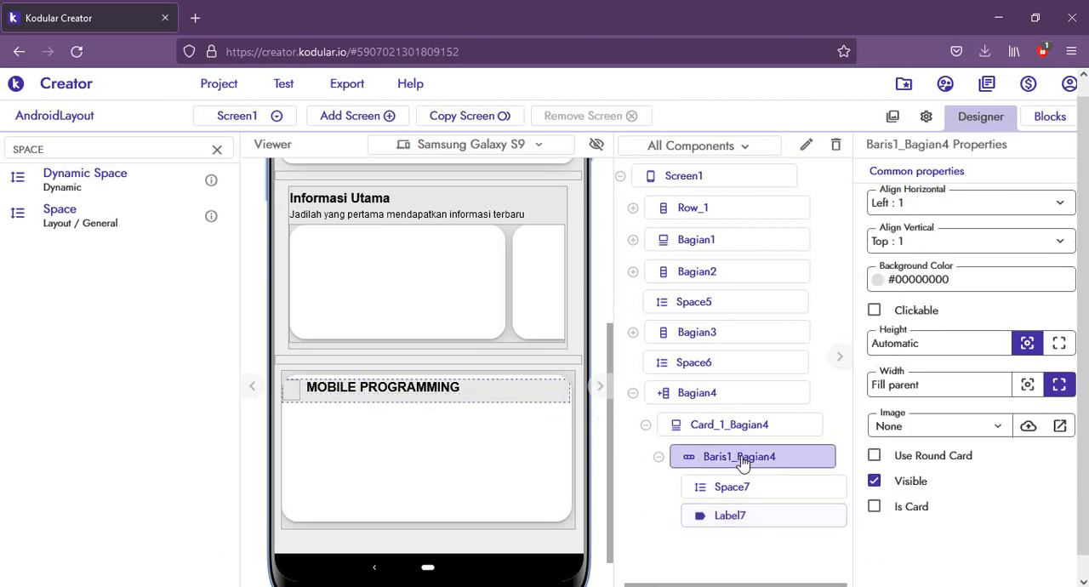
pyautogui.click(923, 241)
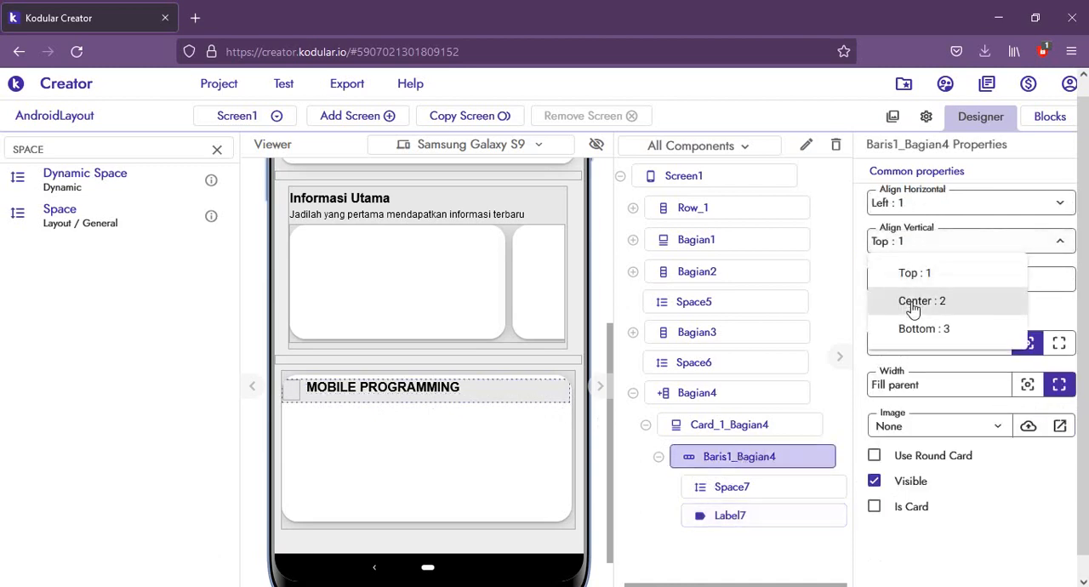
pyautogui.click(913, 302)
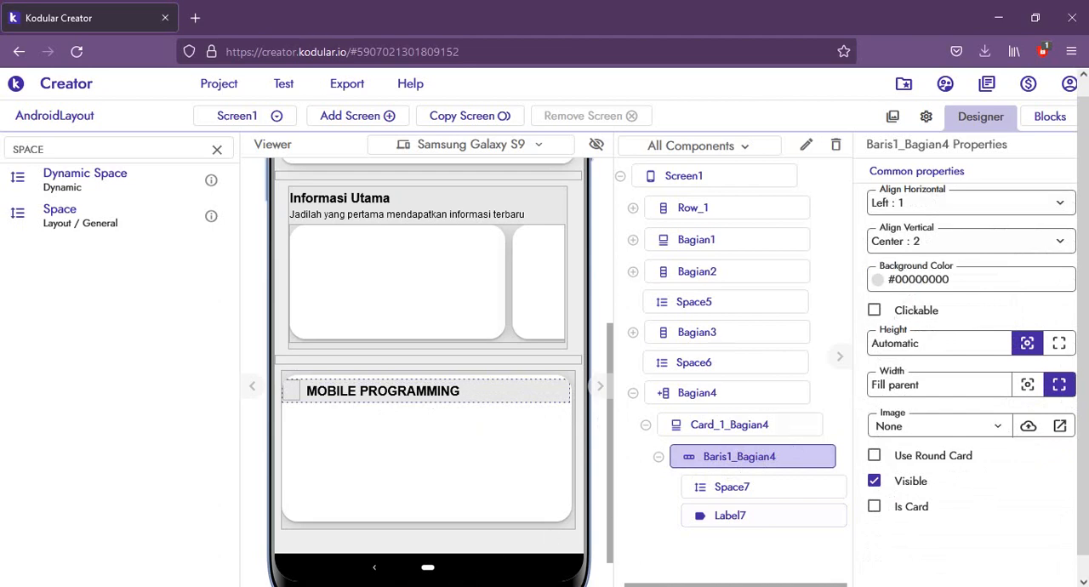
pyautogui.click(268, 545)
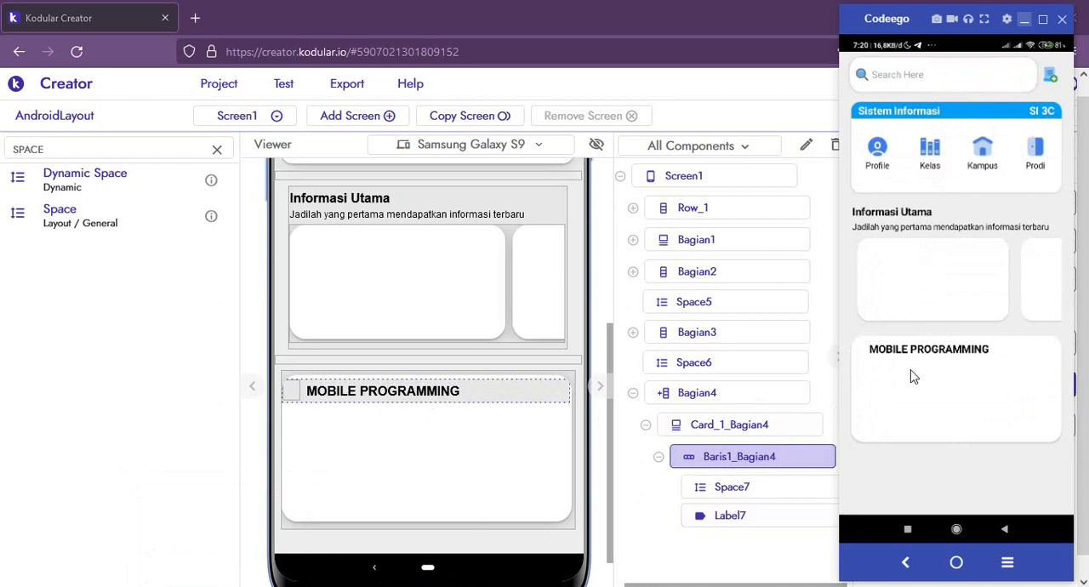
pyautogui.click(387, 429)
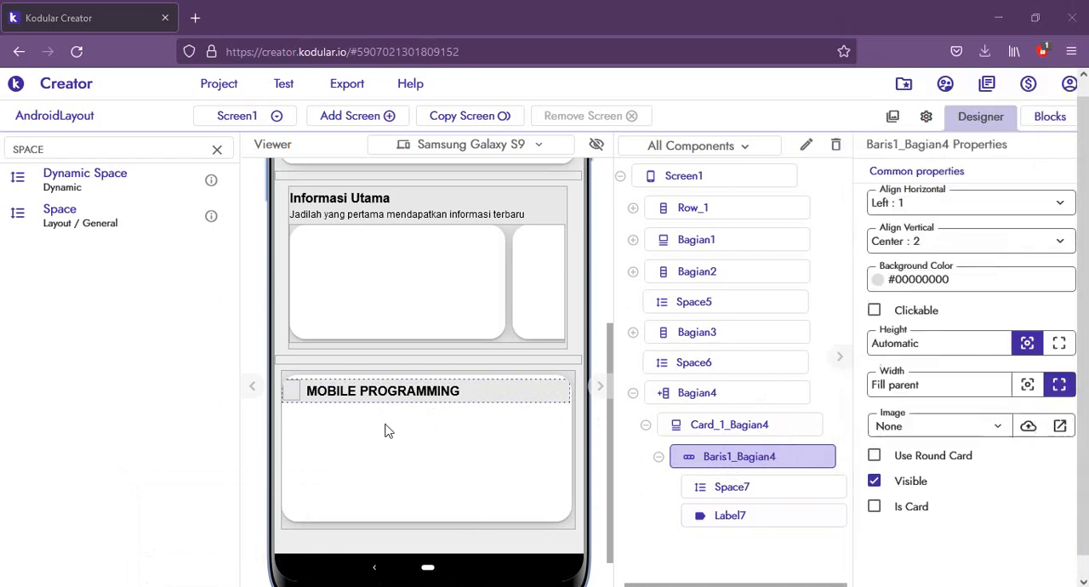
pyautogui.click(383, 429)
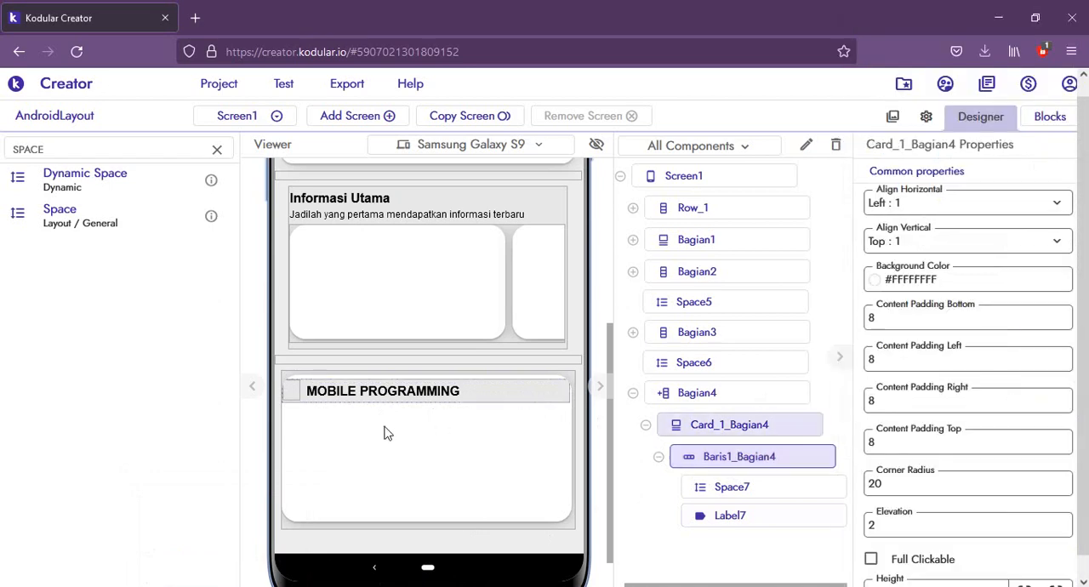
pyautogui.click(486, 399)
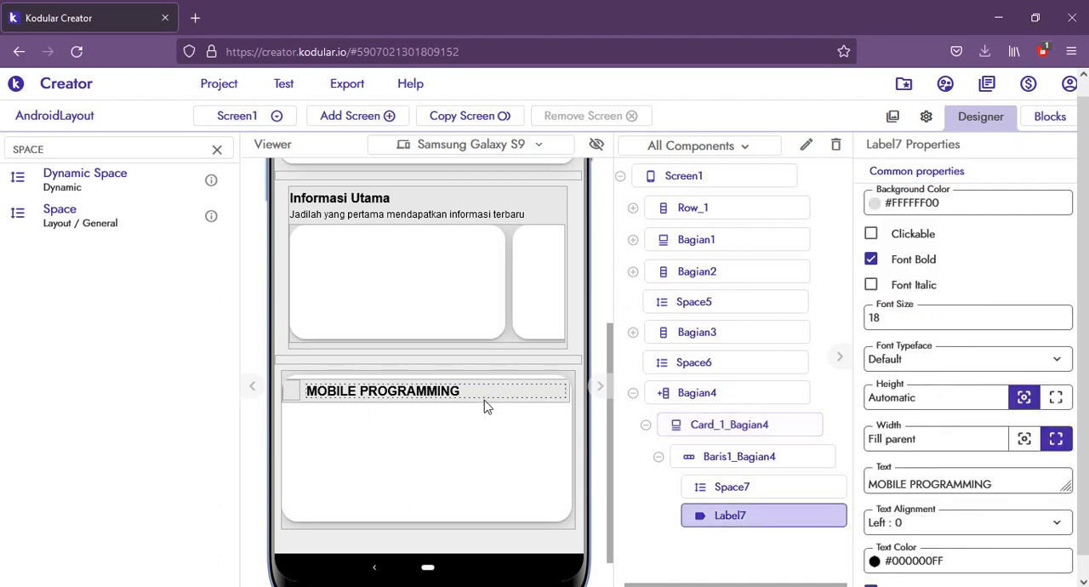
pyautogui.click(729, 460)
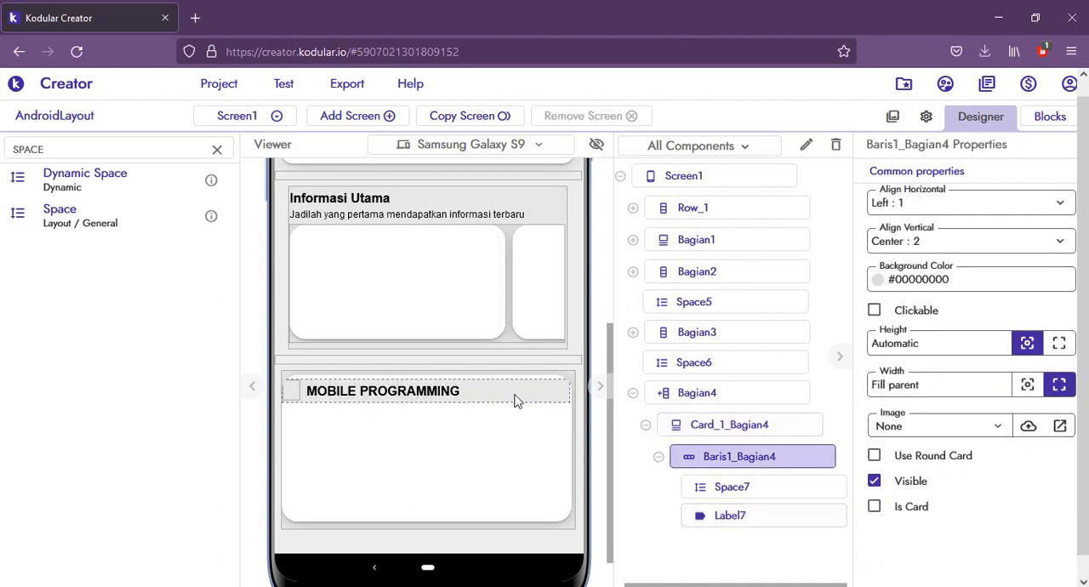
pyautogui.rightClick(514, 400)
pyautogui.click(533, 443)
pyautogui.click(457, 442)
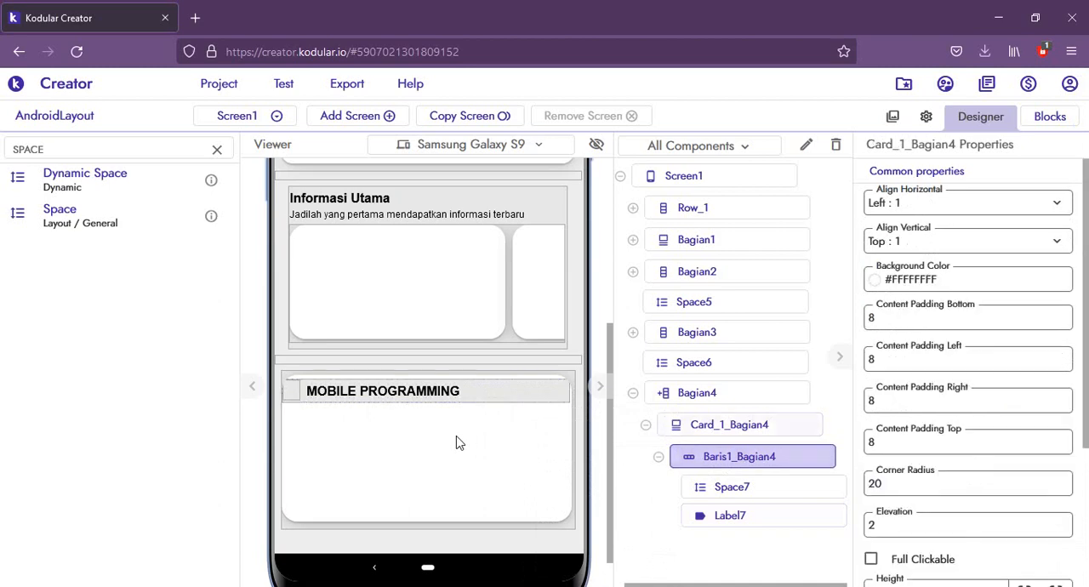
pyautogui.rightClick(457, 442)
pyautogui.click(694, 427)
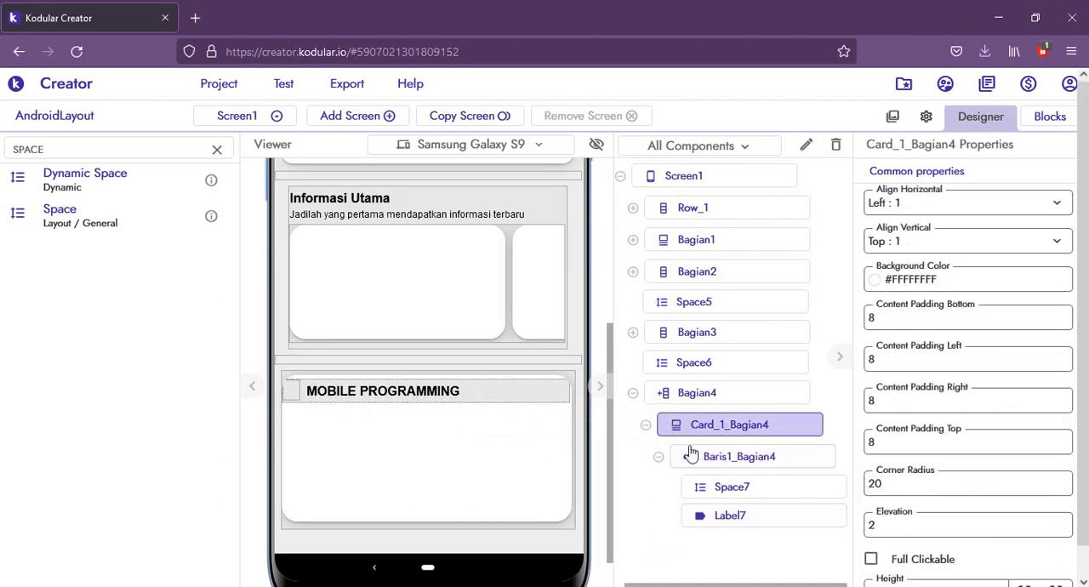
pyautogui.click(691, 456)
pyautogui.rightClick(448, 431)
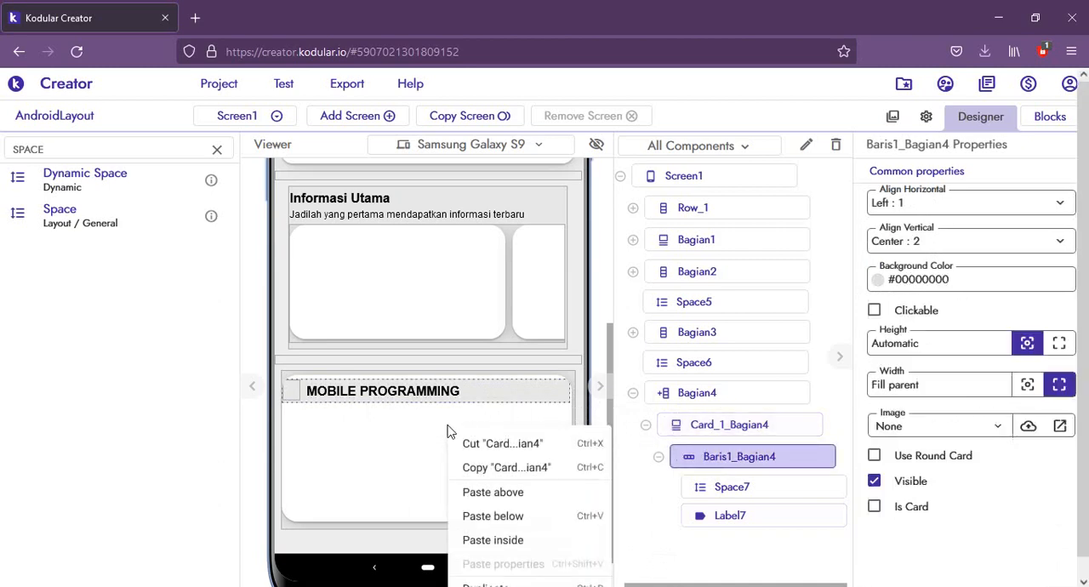
pyautogui.click(485, 388)
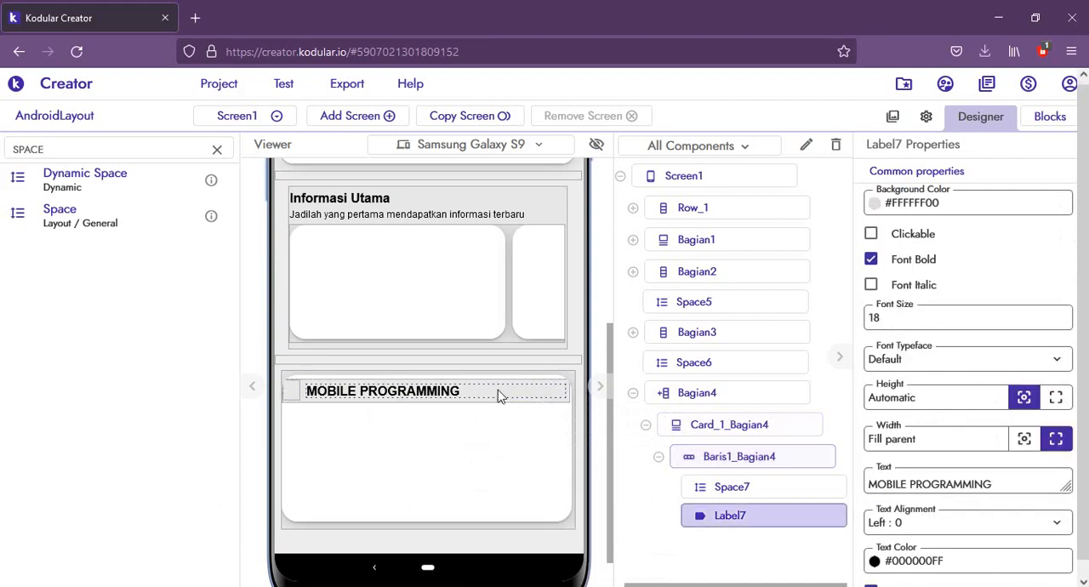
pyautogui.click(723, 461)
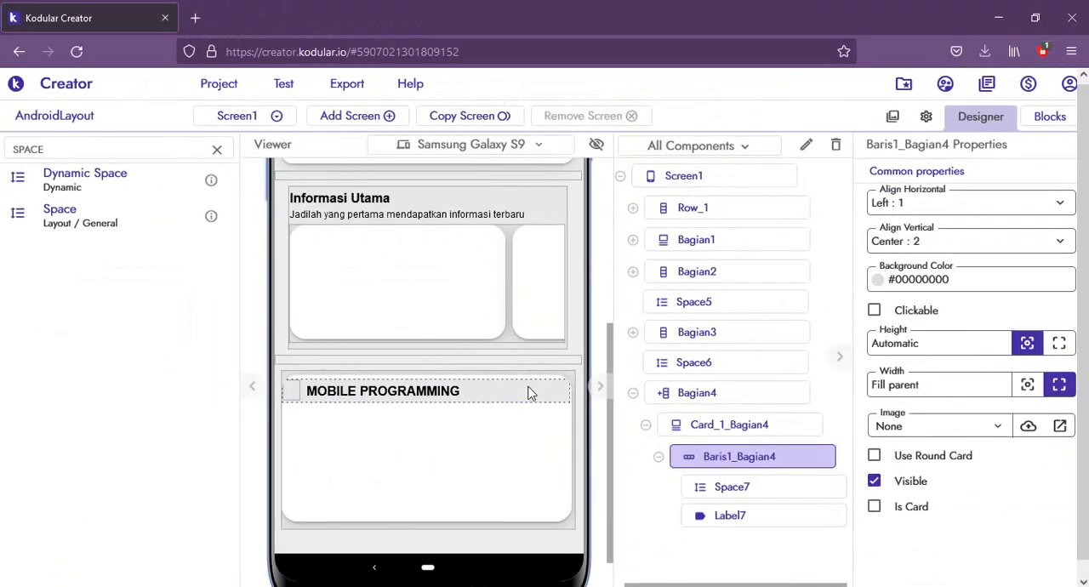
pyautogui.rightClick(157, 197)
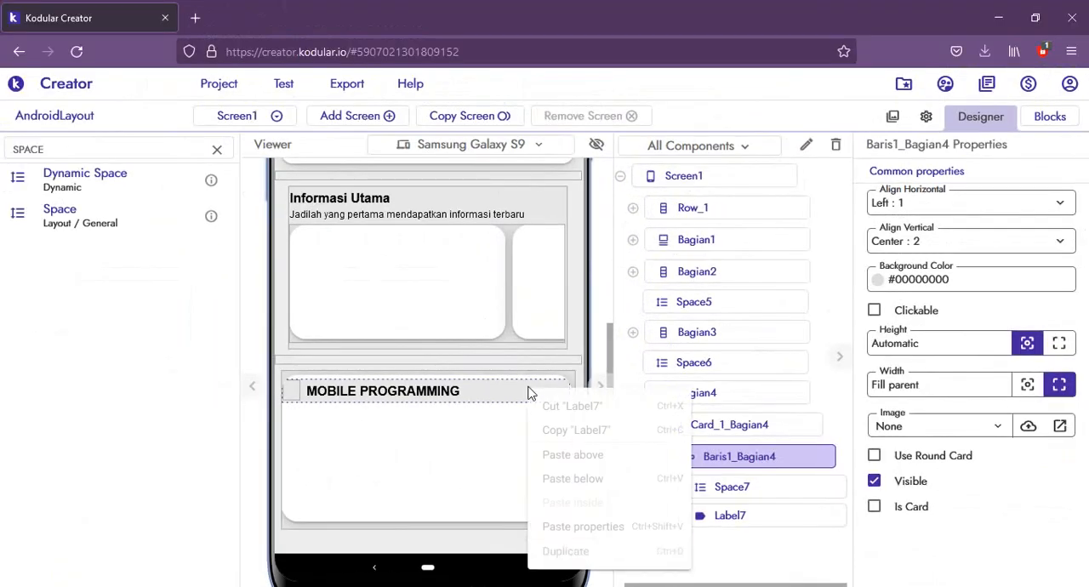
pyautogui.click(513, 404)
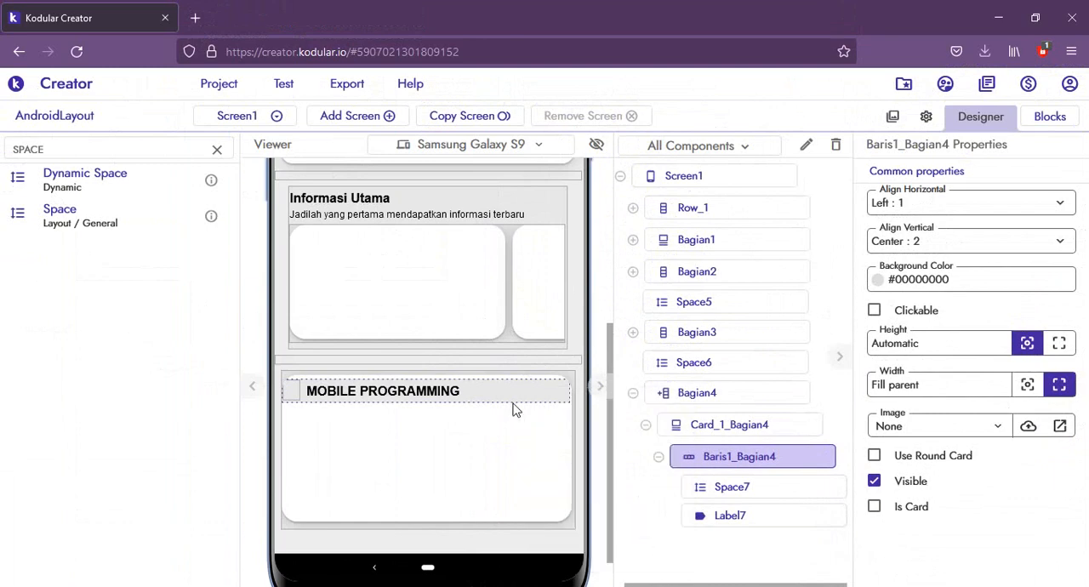
pyautogui.rightClick(511, 405)
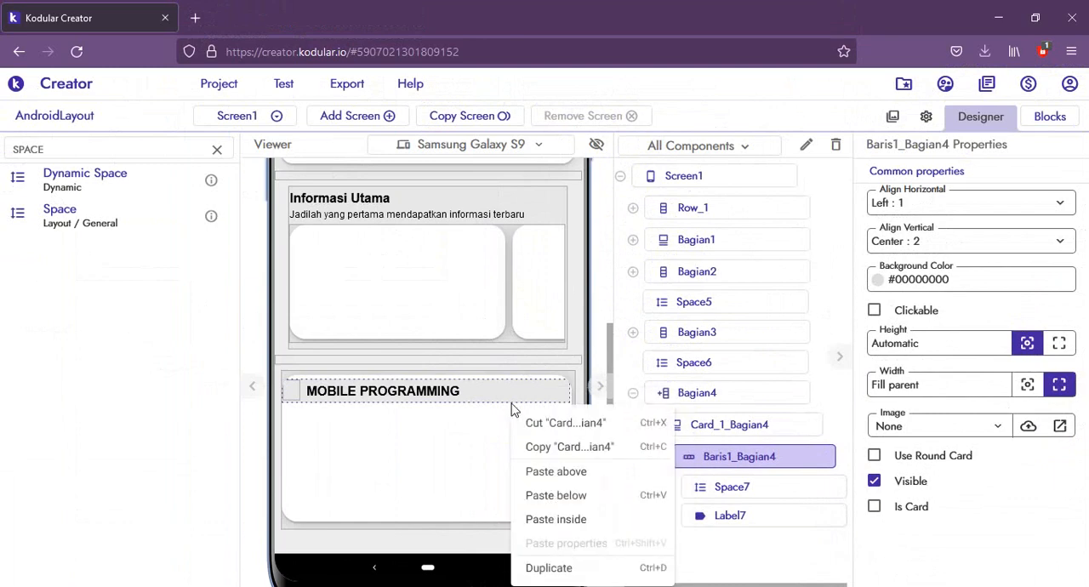
pyautogui.click(305, 406)
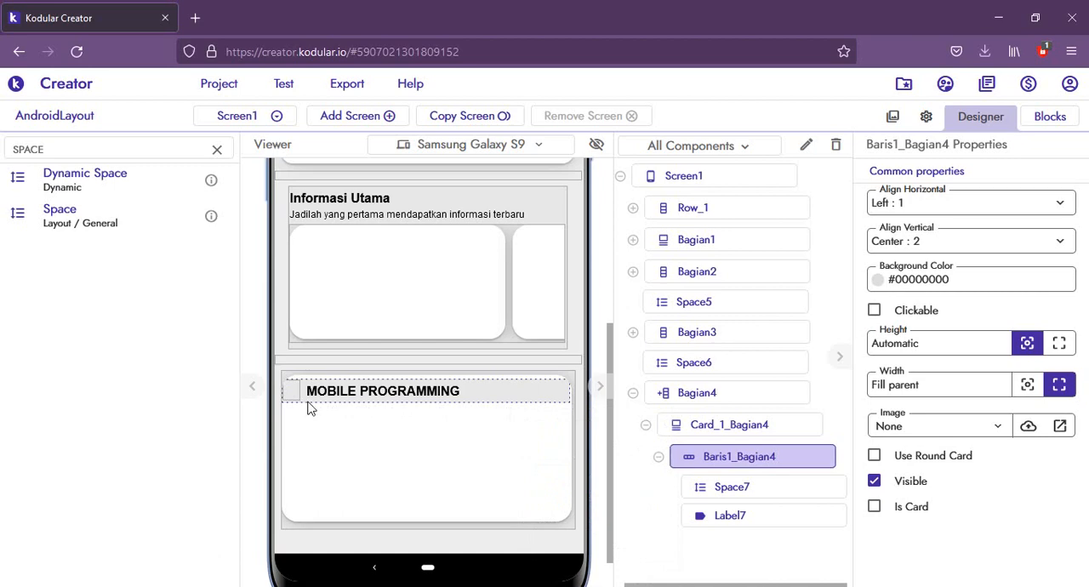
# Step: Copy the Baris1_Bagian4 row and paste the copy inside Card_1_Bagian4
pyautogui.rightClick(308, 409)
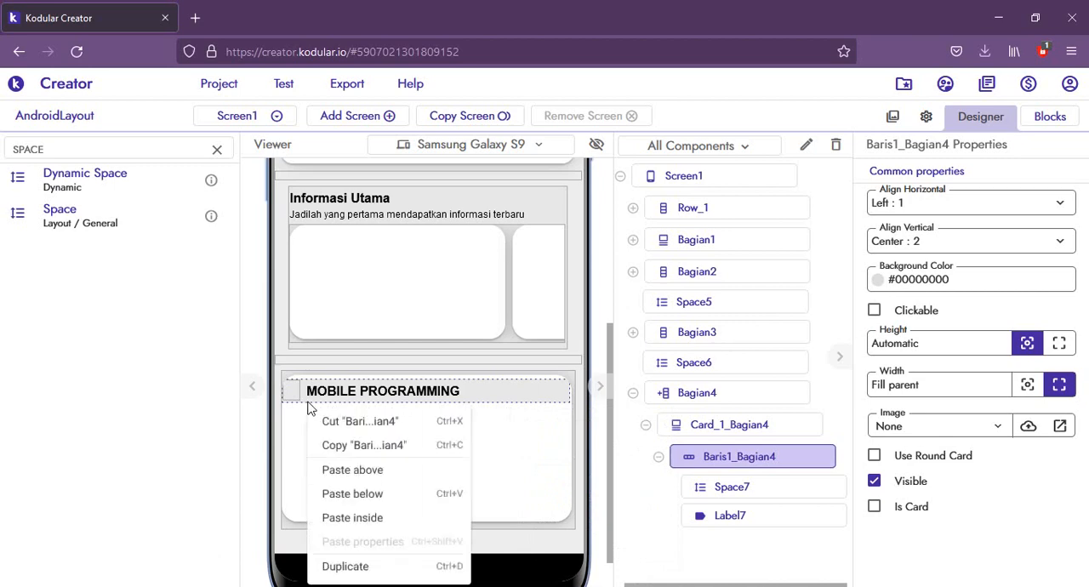
pyautogui.click(357, 449)
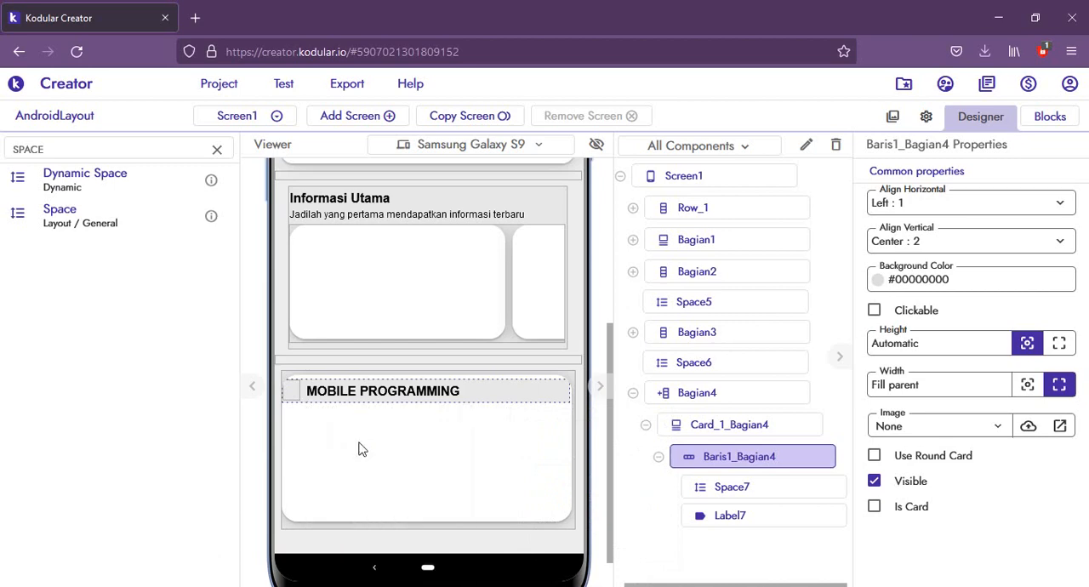
pyautogui.click(352, 457)
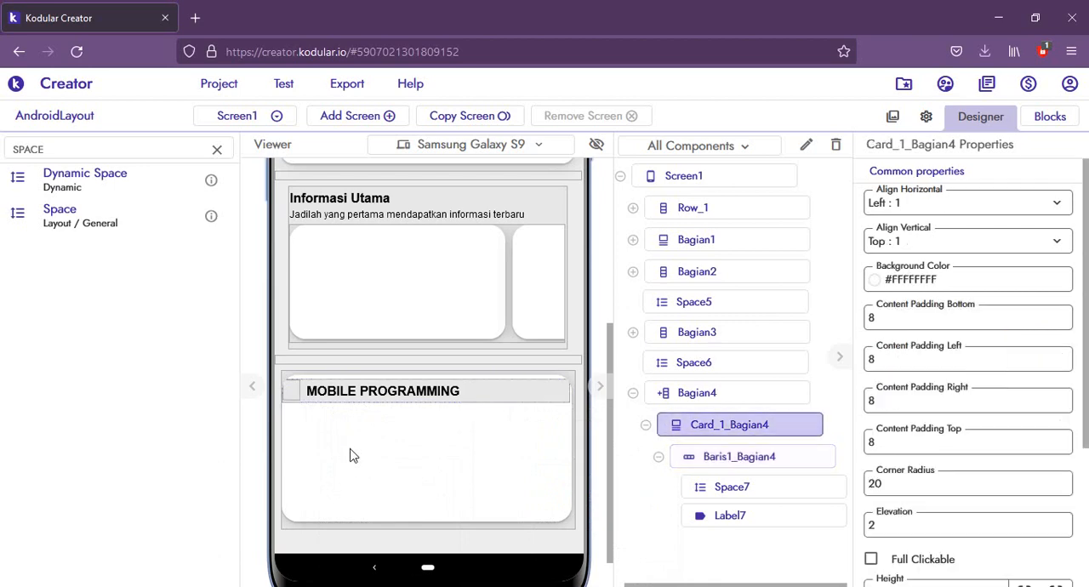
pyautogui.rightClick(350, 454)
pyautogui.click(374, 565)
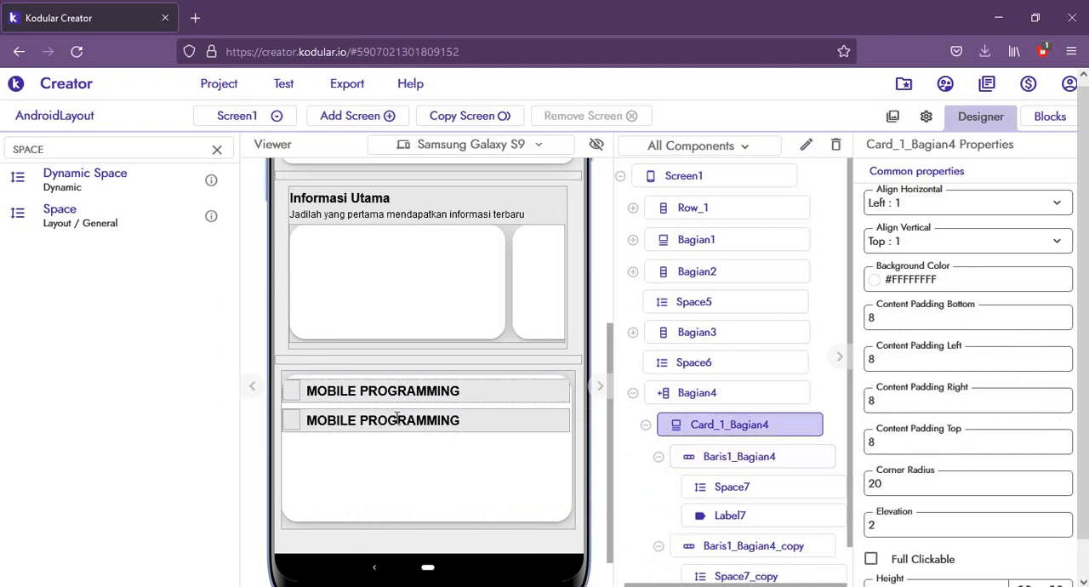
# Step: Change the label text in the copied row to SEMESTER 3, following the reference slide, and set the label's width to Automatic
pyautogui.click(397, 419)
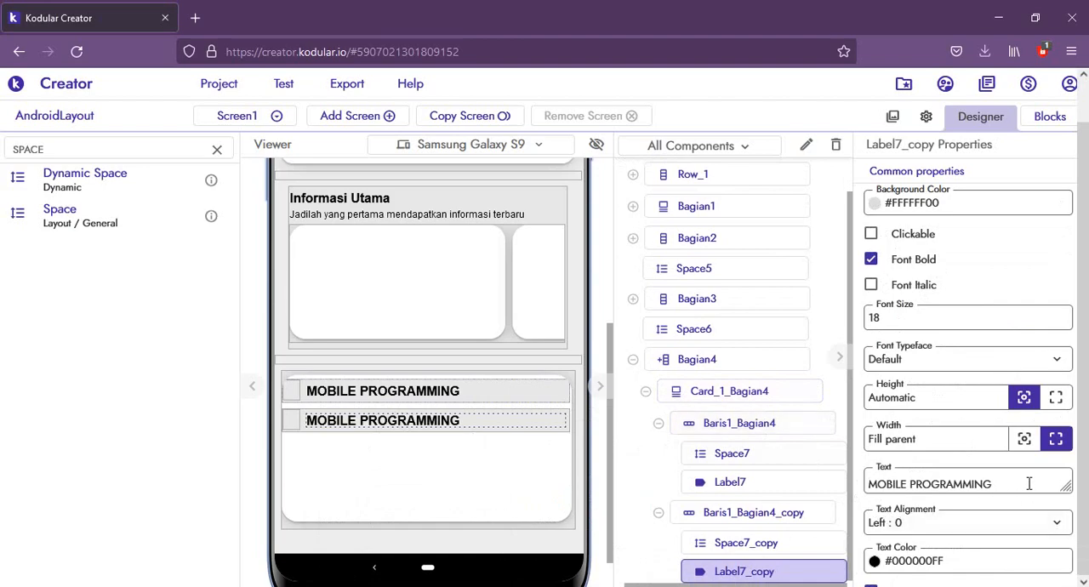
pyautogui.moveTo(1029, 483); pyautogui.dragTo(831, 479)
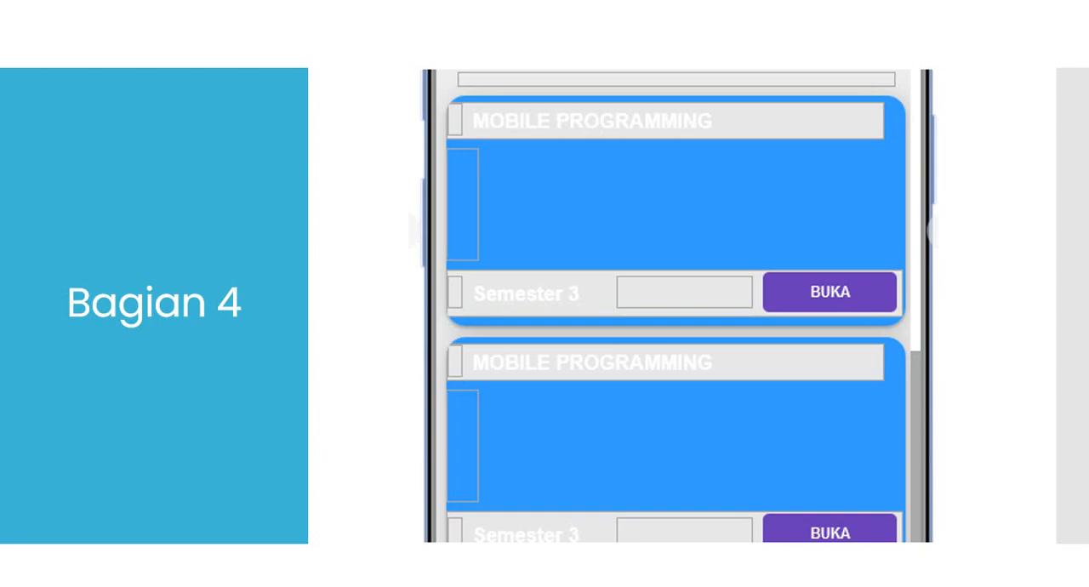
pyautogui.hotkey('alt', 'Tab')
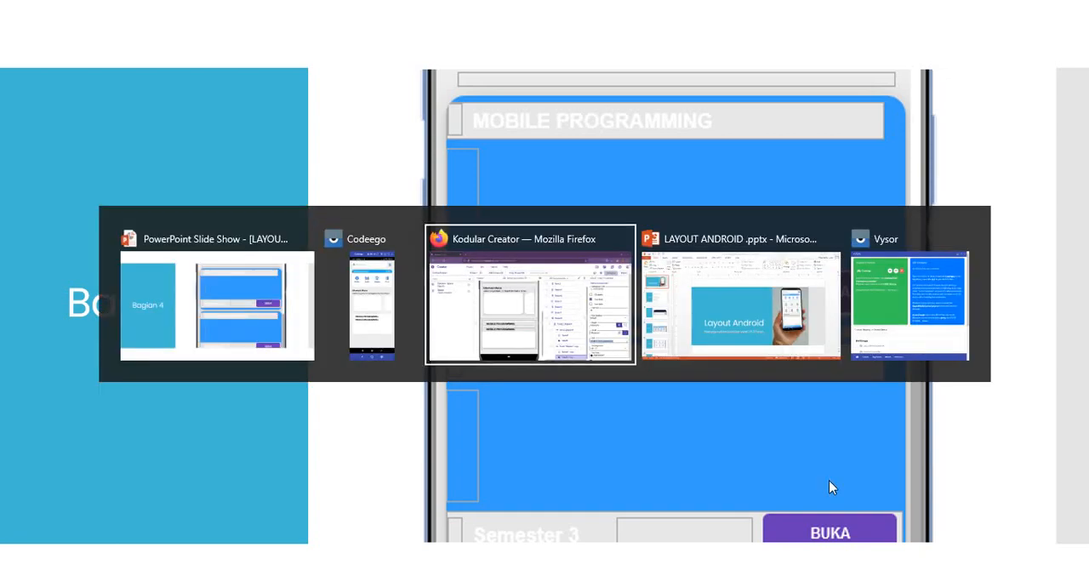
pyautogui.write('s')
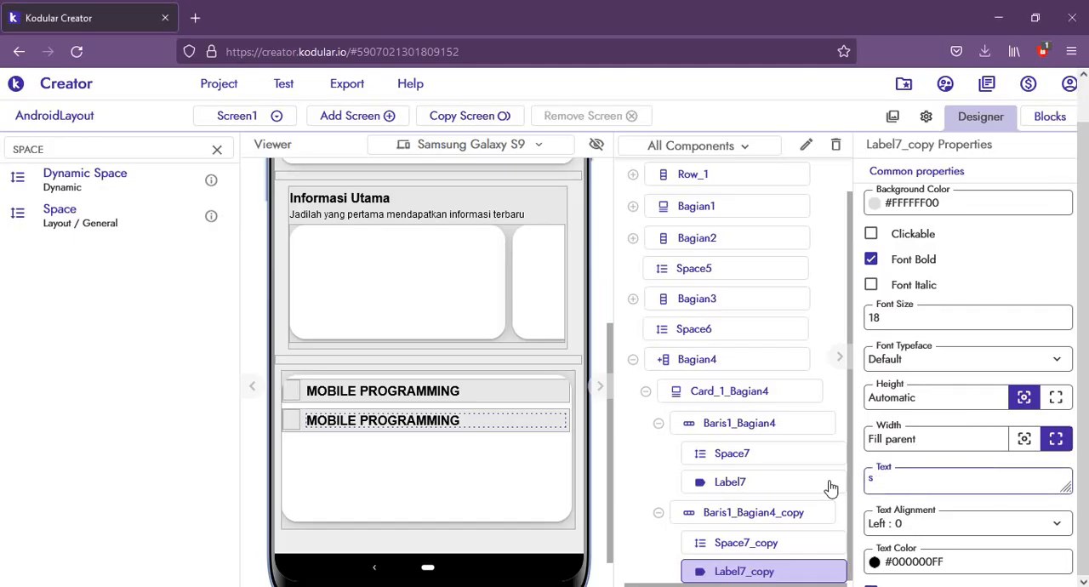
pyautogui.write('EMESTER 3')
pyautogui.press('Return')
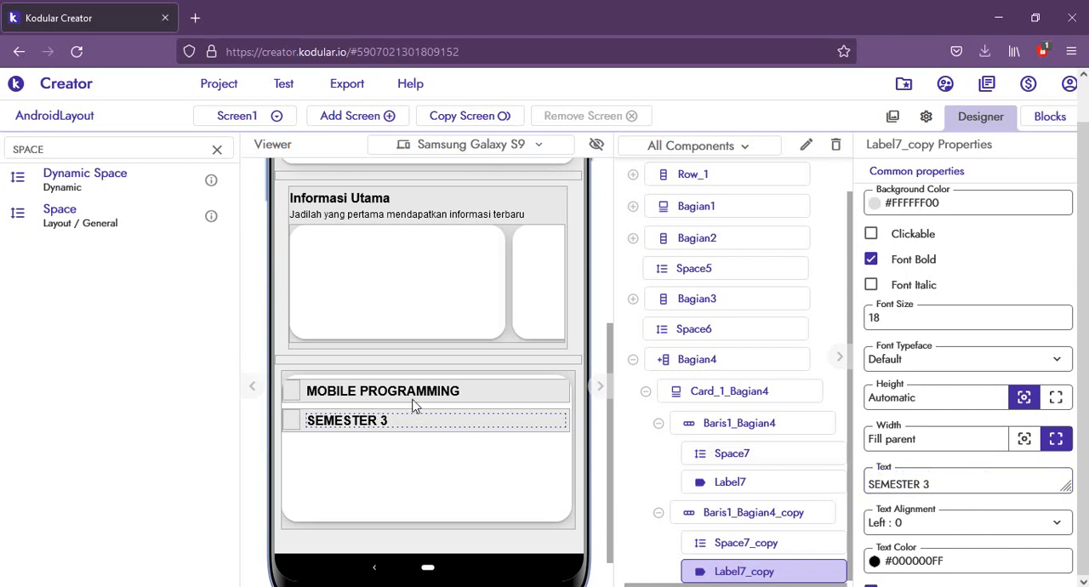
pyautogui.click(1024, 439)
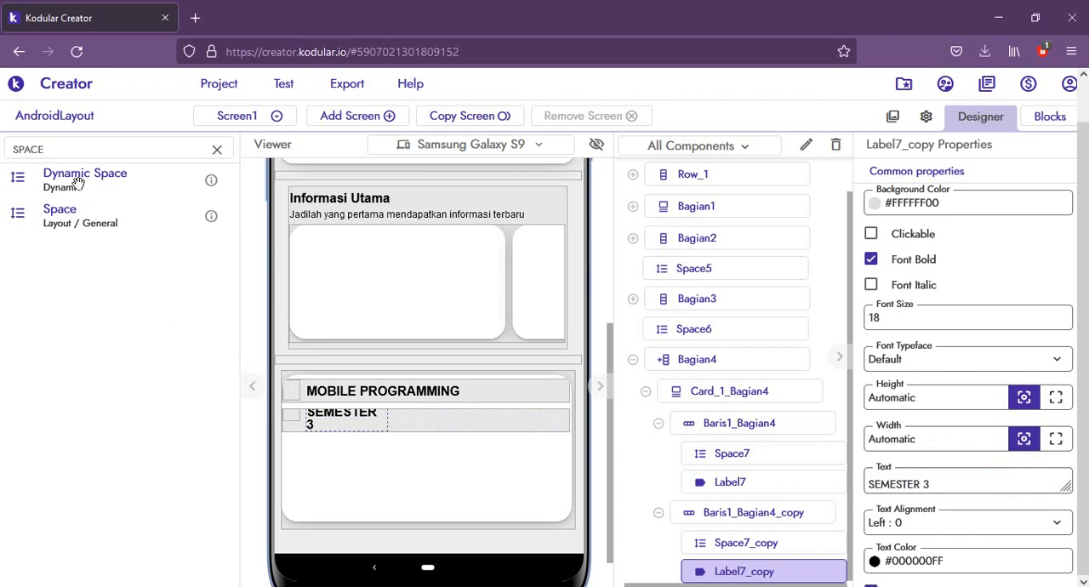
# Step: Add a Space after the SEMESTER 3 label in Baris1_Bagian4_copy, followed by a Button from the component search
pyautogui.doubleClick(44, 149)
pyautogui.moveTo(53, 213); pyautogui.dragTo(431, 422)
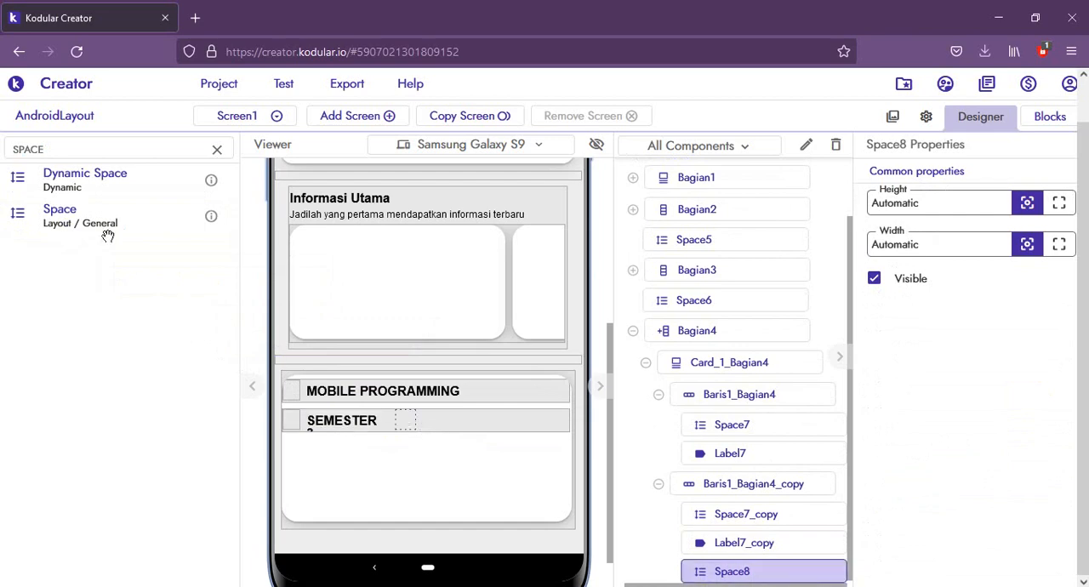
pyautogui.doubleClick(29, 152)
pyautogui.write('BU')
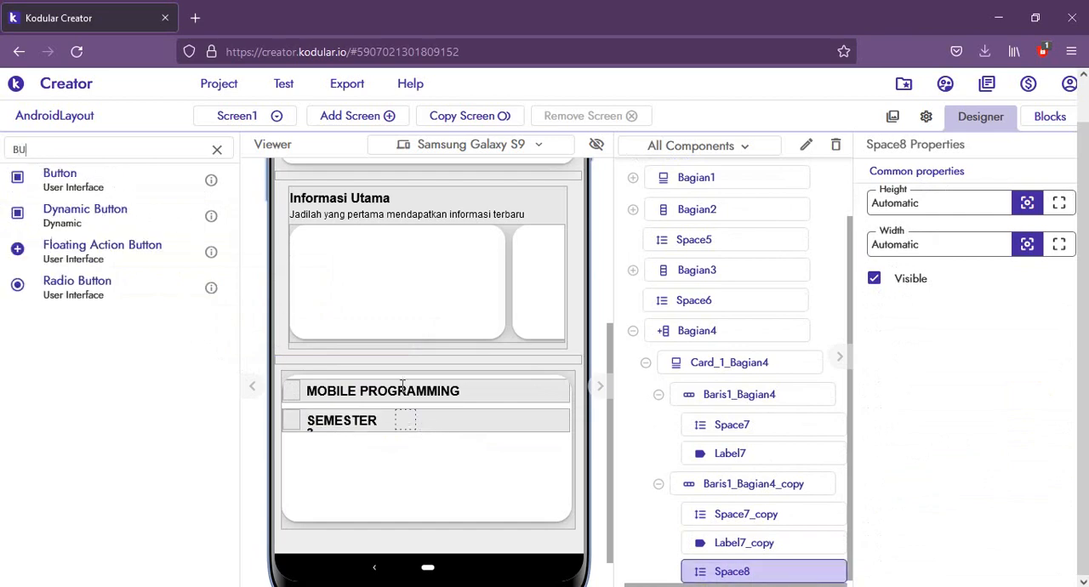
pyautogui.write('TTON')
pyautogui.press('Return')
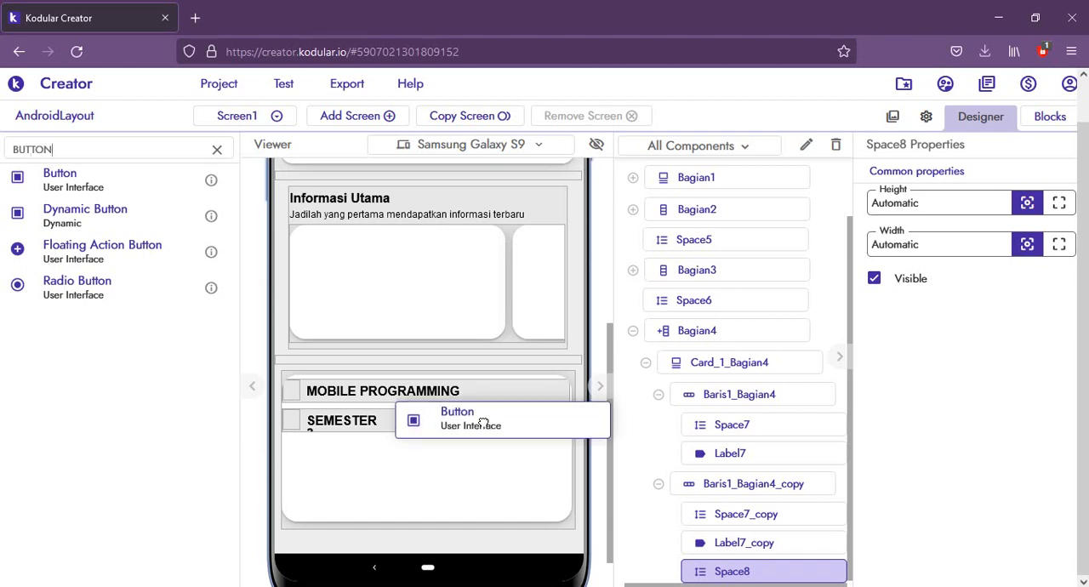
pyautogui.moveTo(484, 423); pyautogui.dragTo(486, 424)
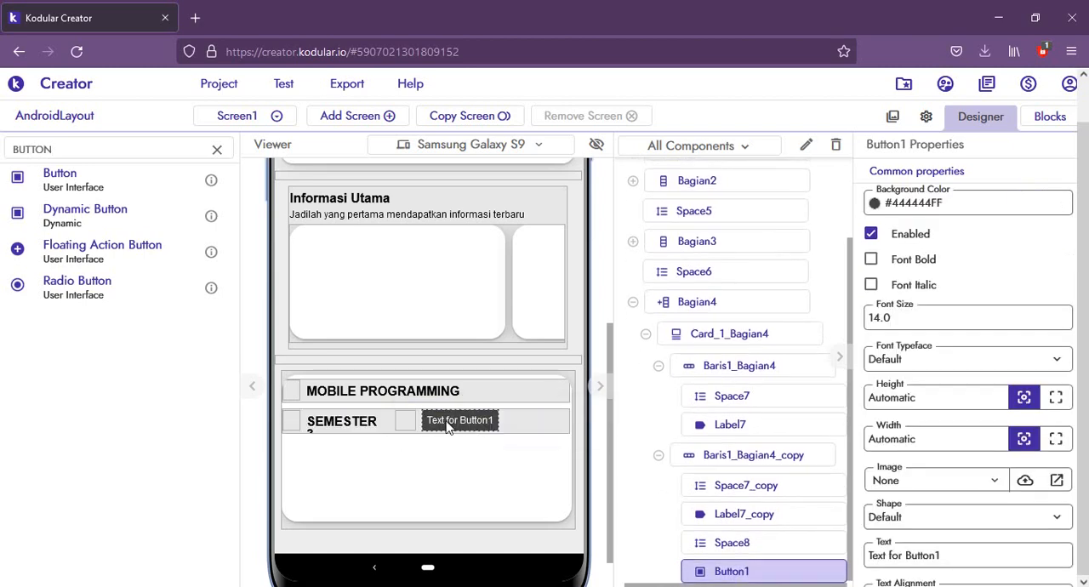
# Step: Set the text of the new button in the SEMESTER 3 row to BUKA
pyautogui.click(948, 553)
pyautogui.write('BUKA')
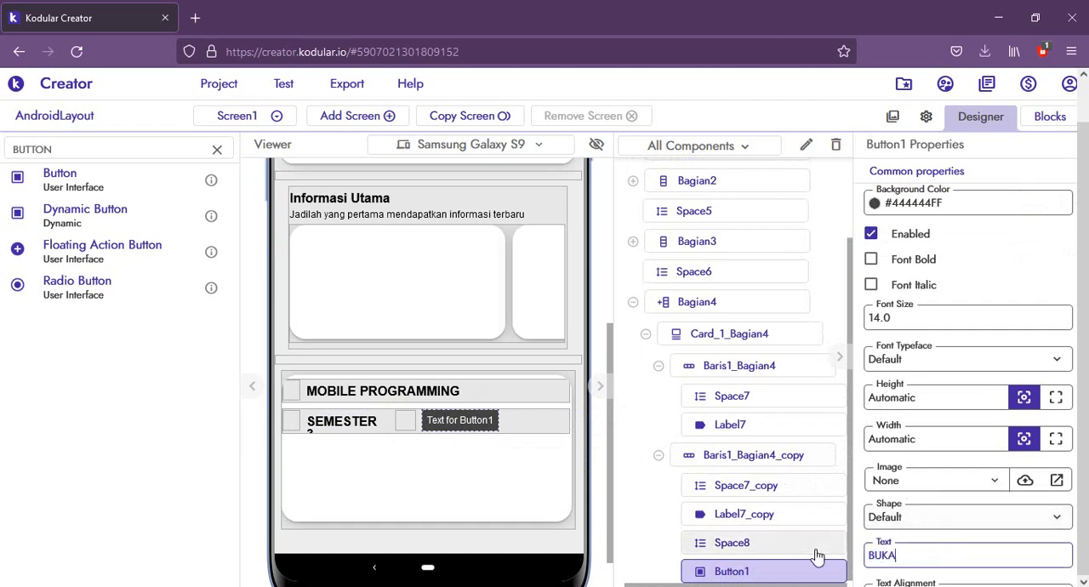
pyautogui.press('Return')
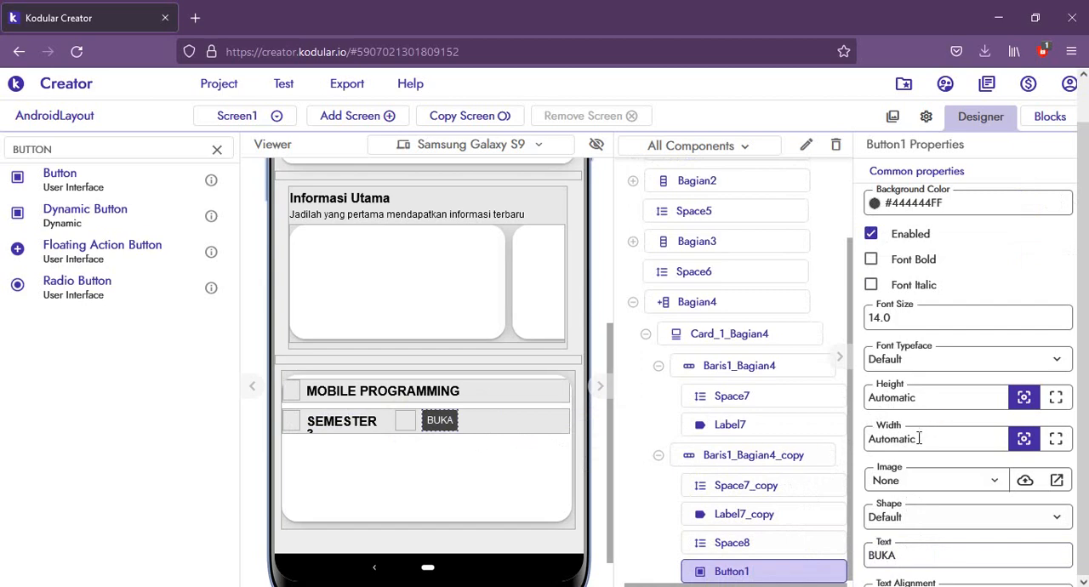
# Step: Set the BUKA button's width to 20% and check the row in the mirrored phone preview
pyautogui.hotkey('ctrl', 'a')
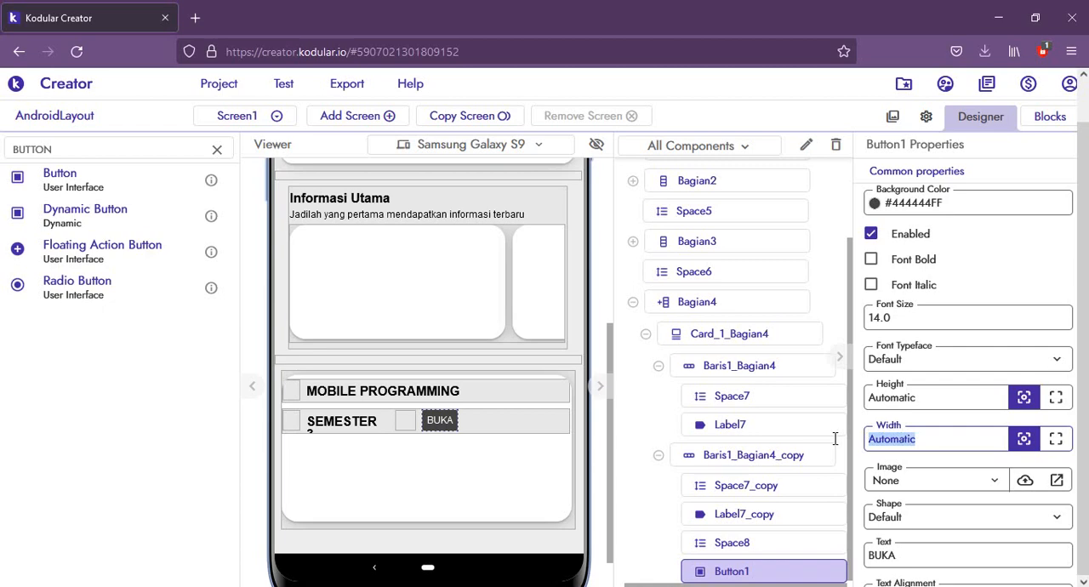
pyautogui.write('20%')
pyautogui.press('Return')
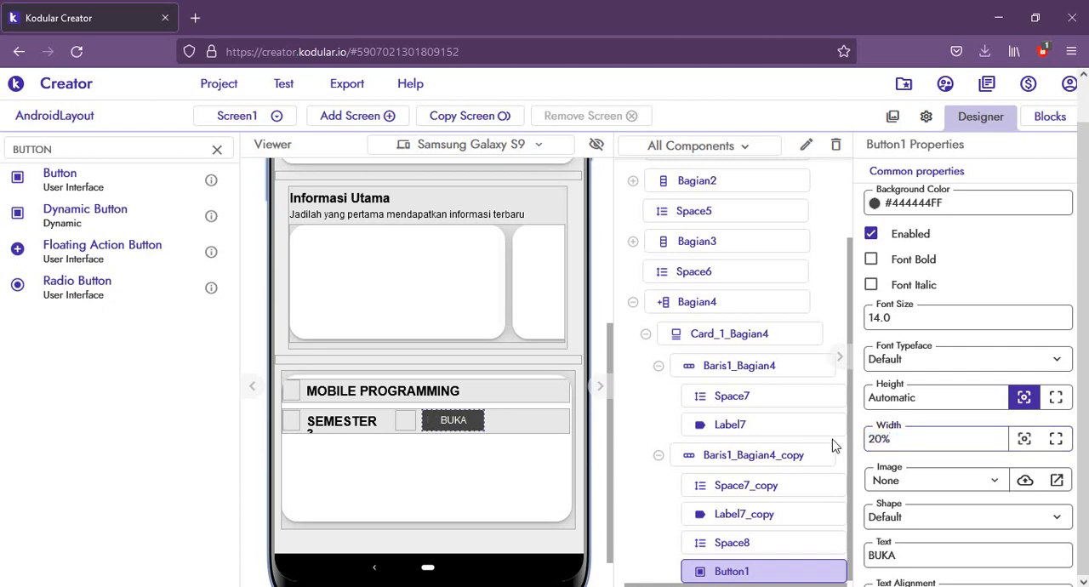
pyautogui.moveTo(224, 585)
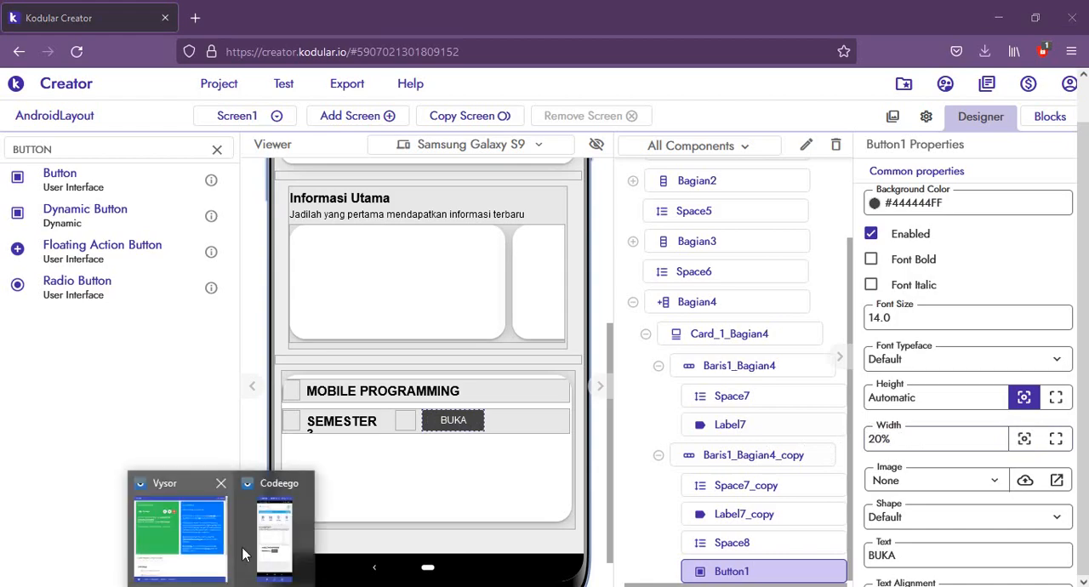
pyautogui.click(251, 553)
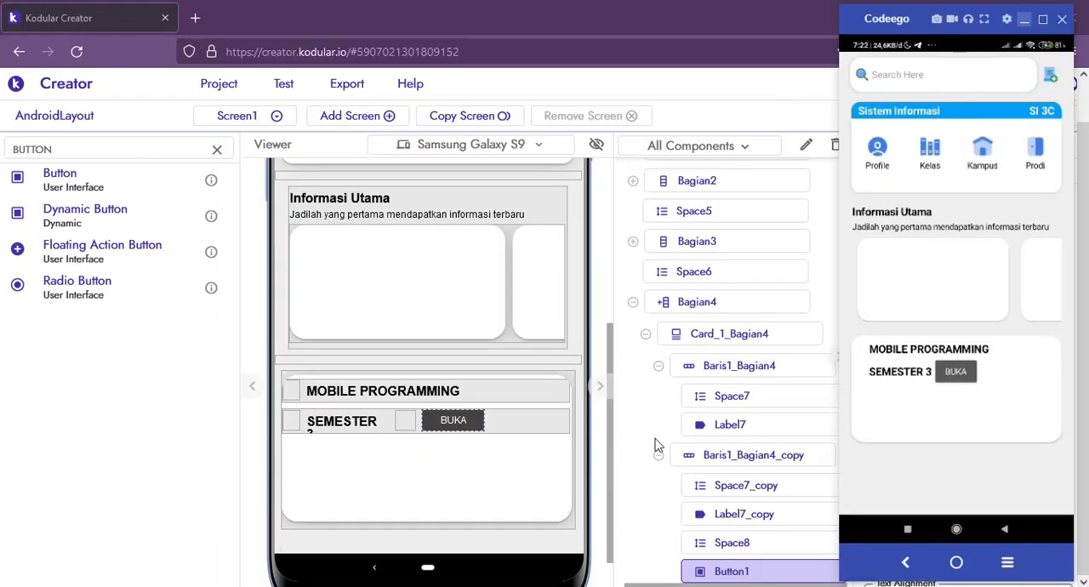
pyautogui.click(498, 428)
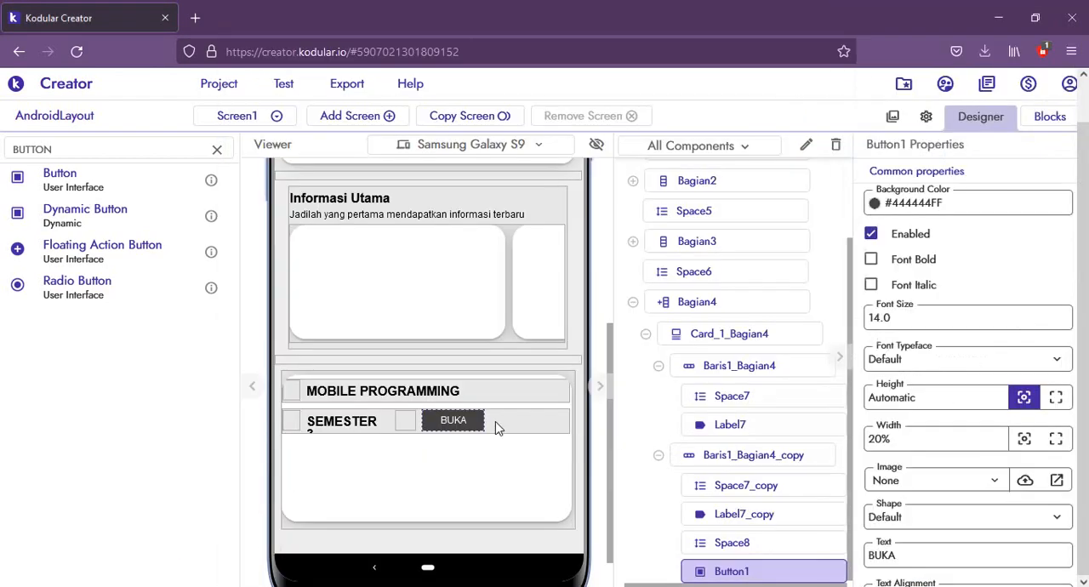
# Step: Copy the space before the BUKA button, paste it at the end of the SEMESTER 3 row, and set the copy's width to 10px
pyautogui.click(497, 426)
pyautogui.click(414, 427)
pyautogui.rightClick(415, 428)
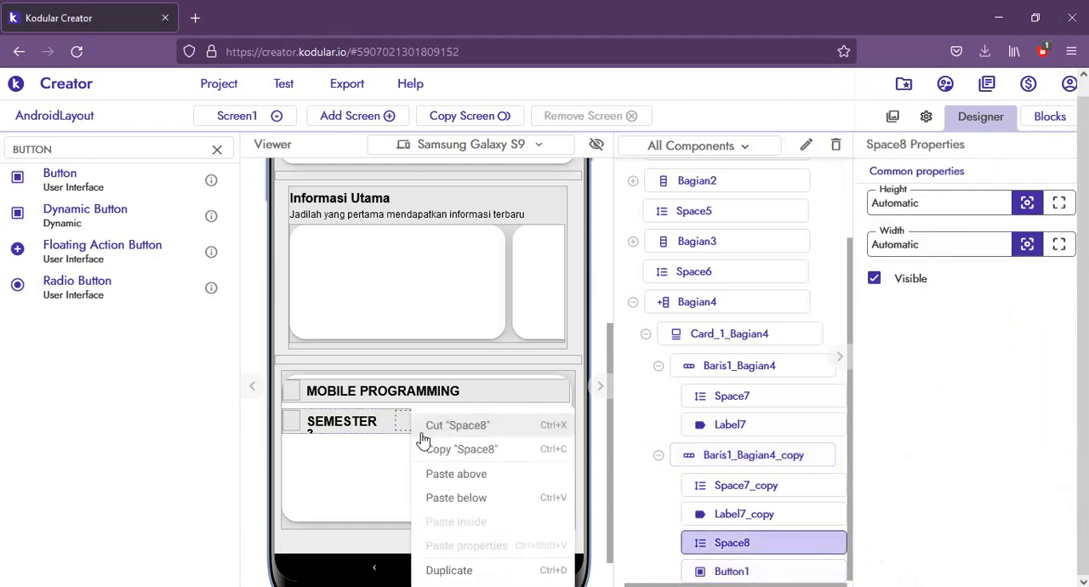
pyautogui.click(432, 448)
pyautogui.click(510, 426)
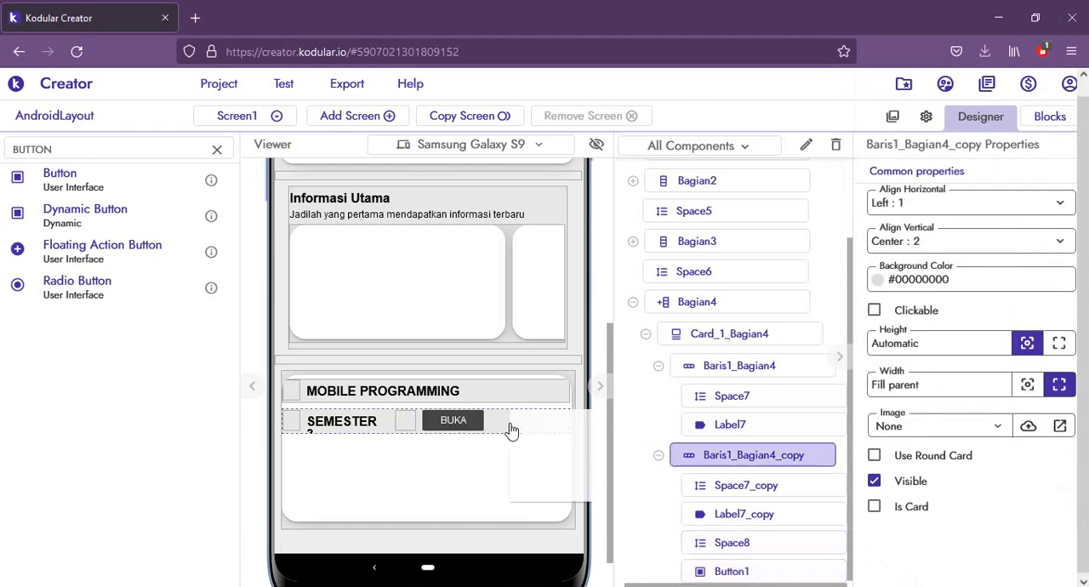
pyautogui.rightClick(509, 425)
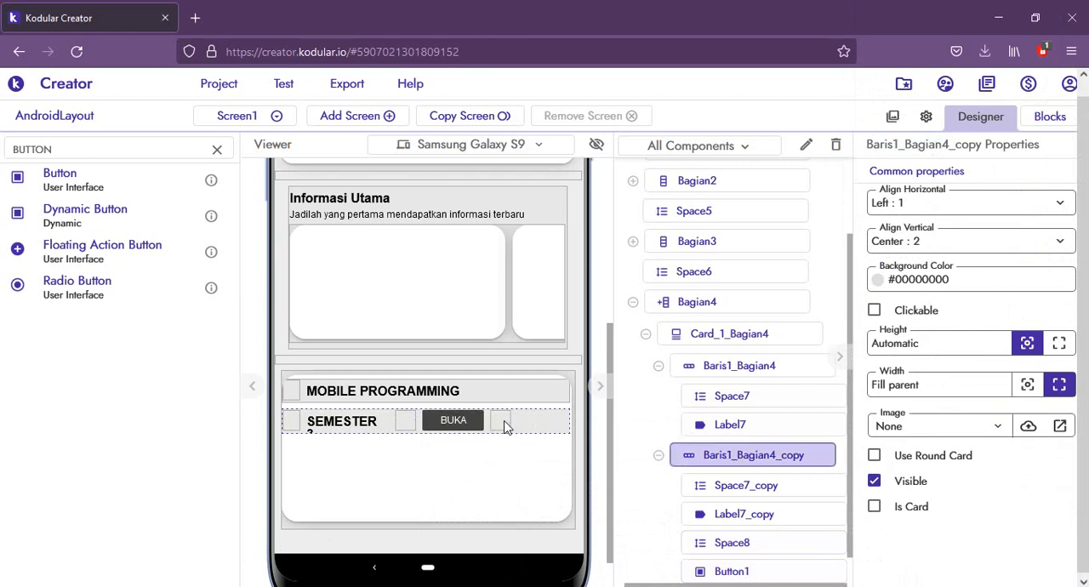
pyautogui.click(506, 426)
pyautogui.moveTo(943, 243); pyautogui.dragTo(796, 243)
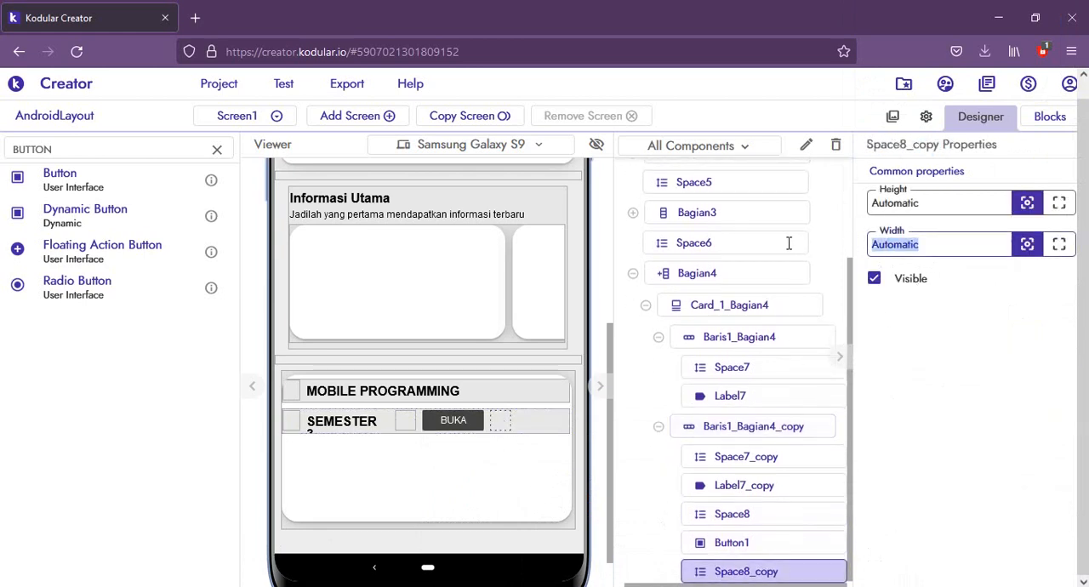
pyautogui.write('10px')
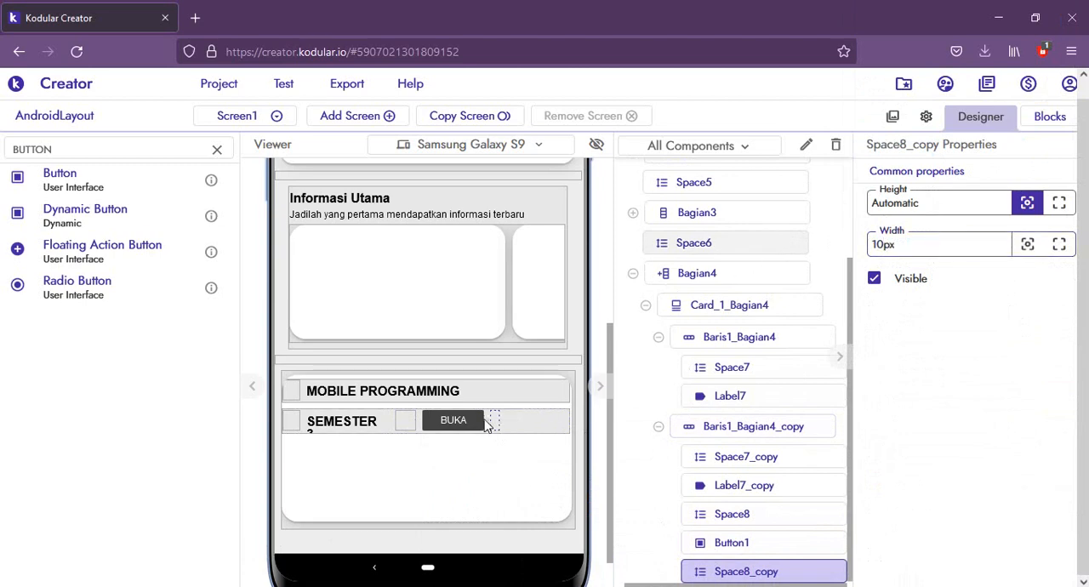
# Step: Set the widths of the space before the BUKA button and the SEMESTER 3 label to Fill parent, checking the mirrored phone preview
pyautogui.click(295, 422)
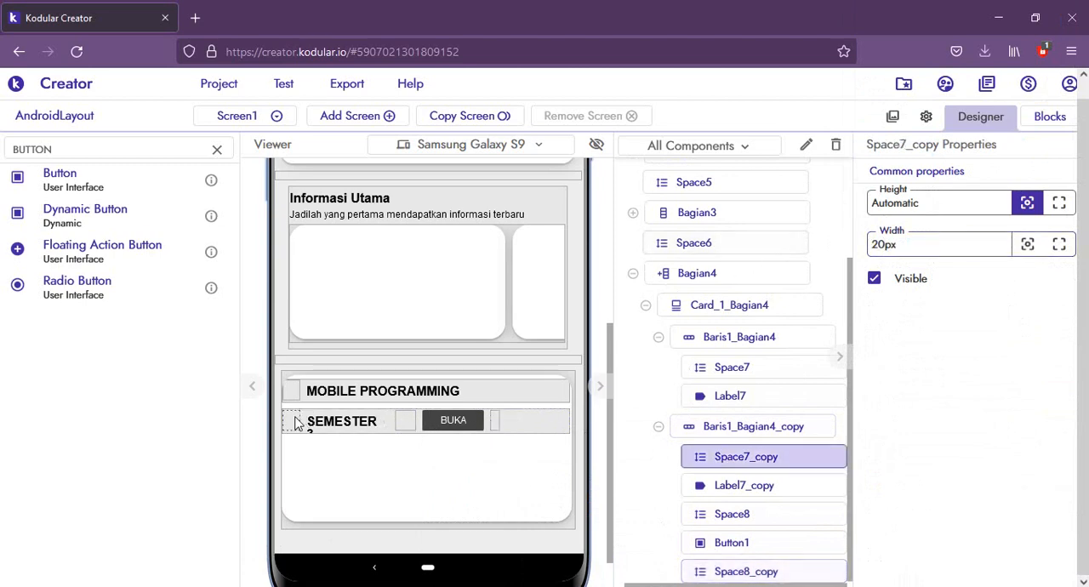
pyautogui.click(401, 426)
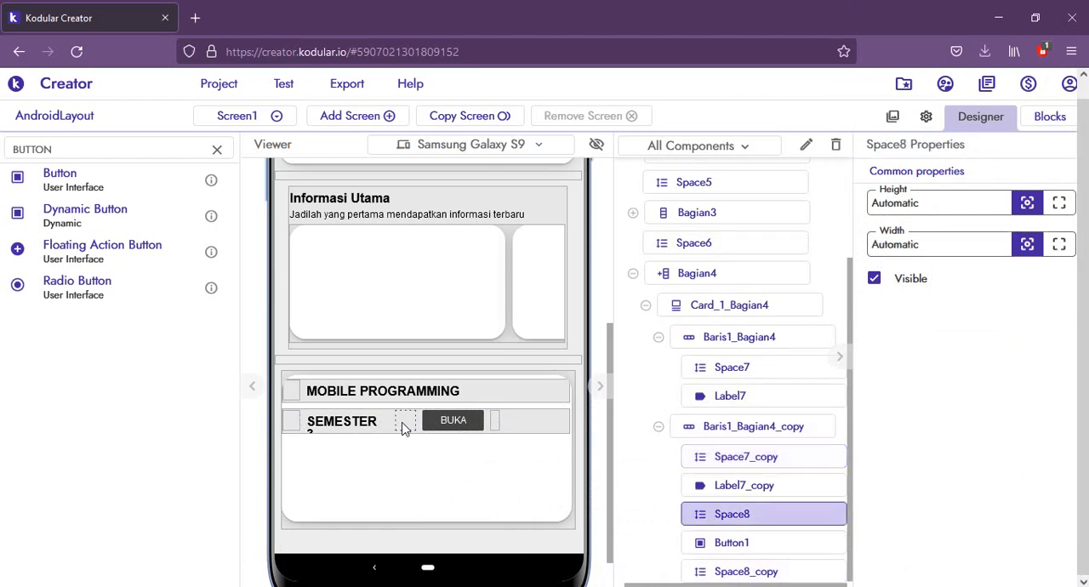
pyautogui.click(1059, 245)
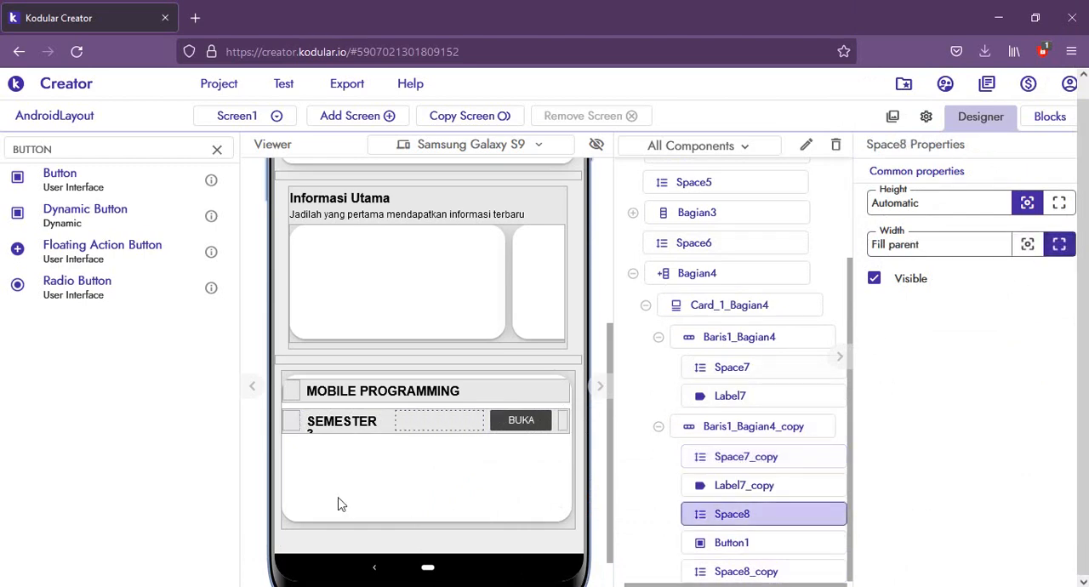
pyautogui.click(347, 421)
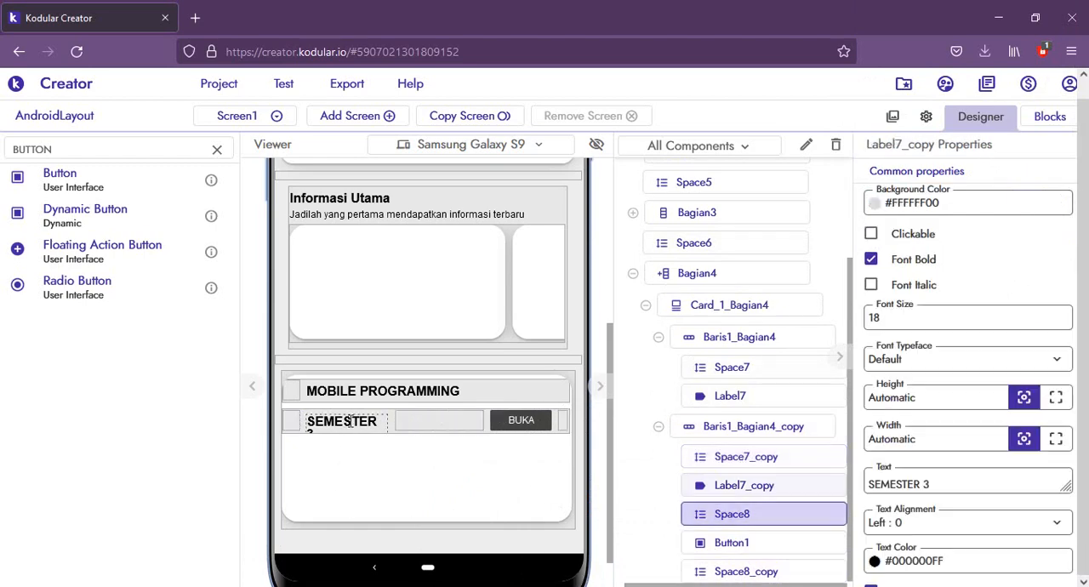
pyautogui.click(1056, 438)
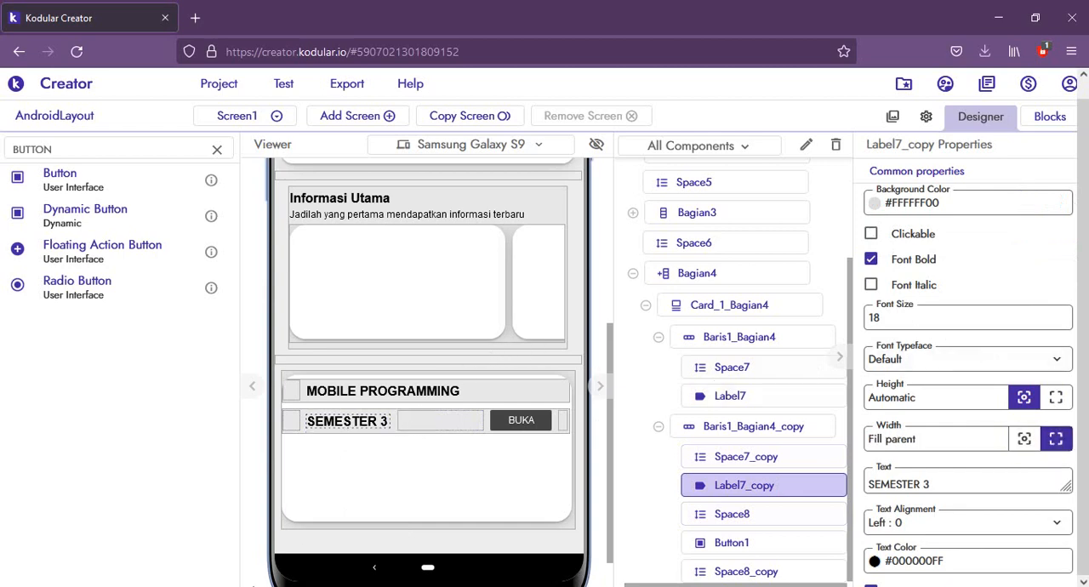
pyautogui.click(242, 585)
pyautogui.click(302, 542)
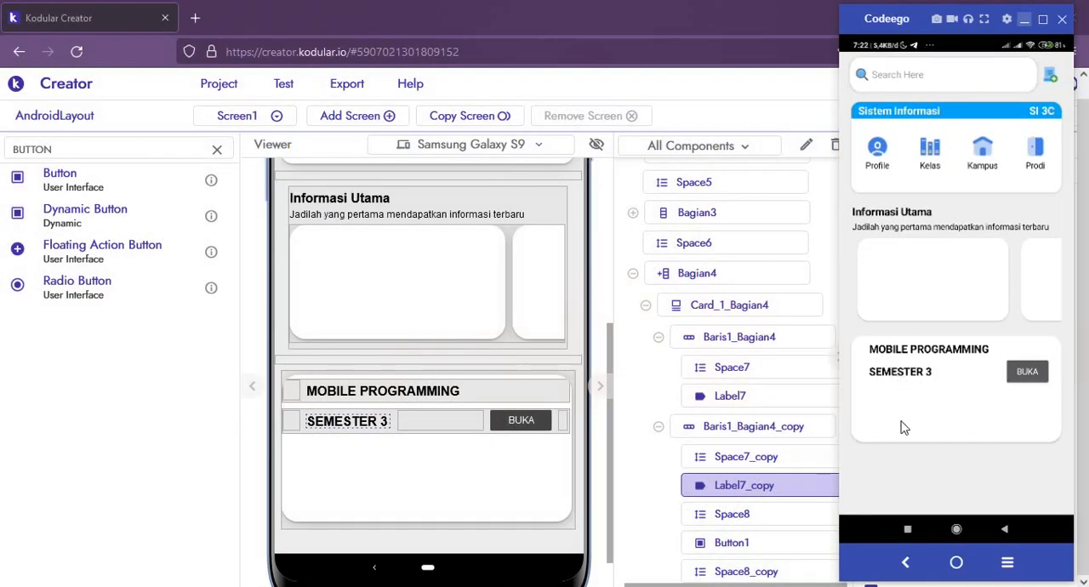
# Step: Search the components for Space and add one between the MOBILE PROGRAMMING and SEMESTER 3 rows of the card
pyautogui.click(54, 151)
pyautogui.doubleClick(53, 151)
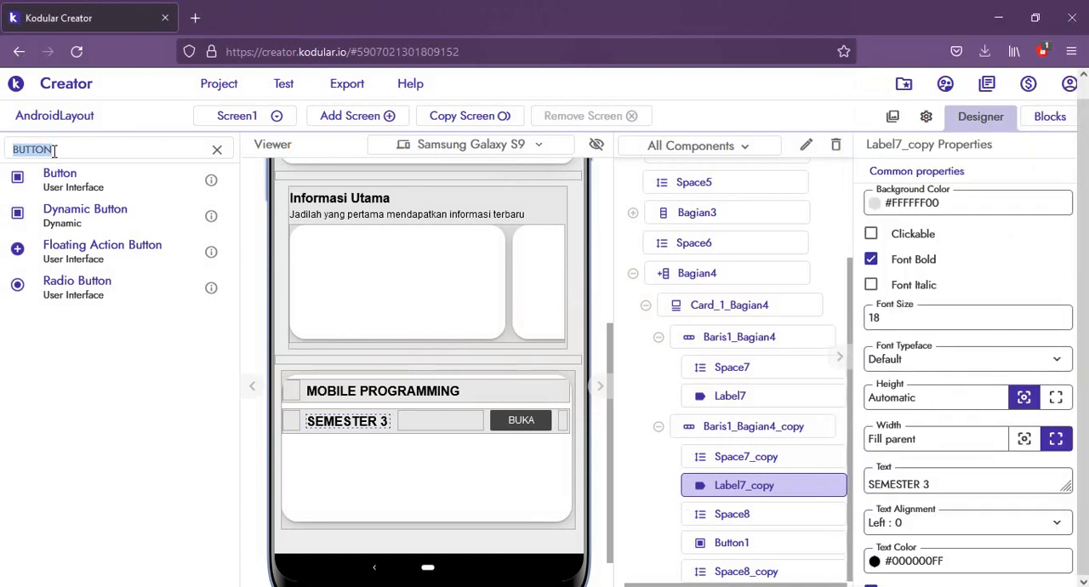
pyautogui.write('space')
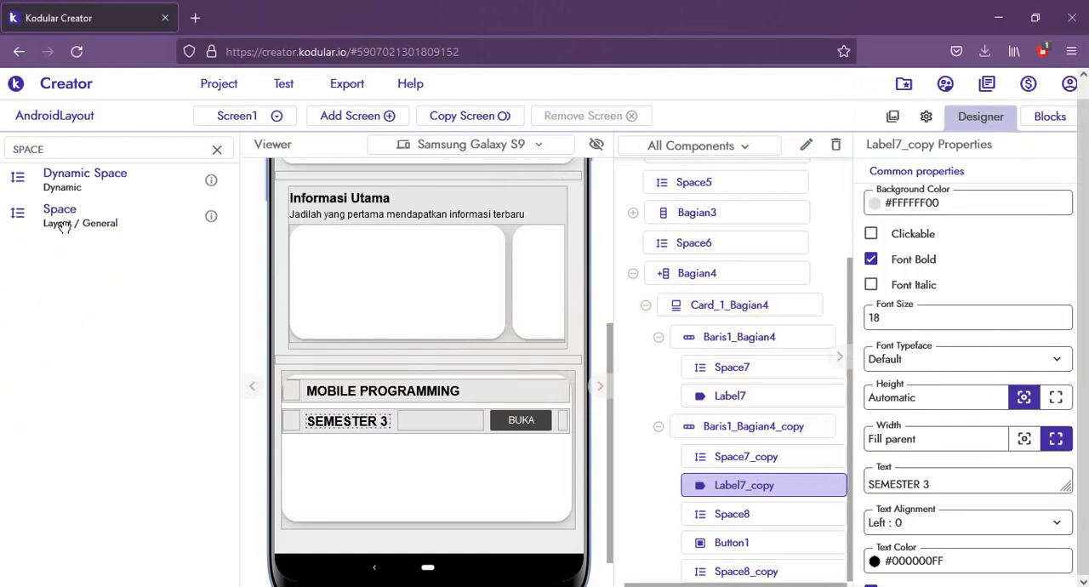
pyautogui.moveTo(66, 223); pyautogui.dragTo(419, 407)
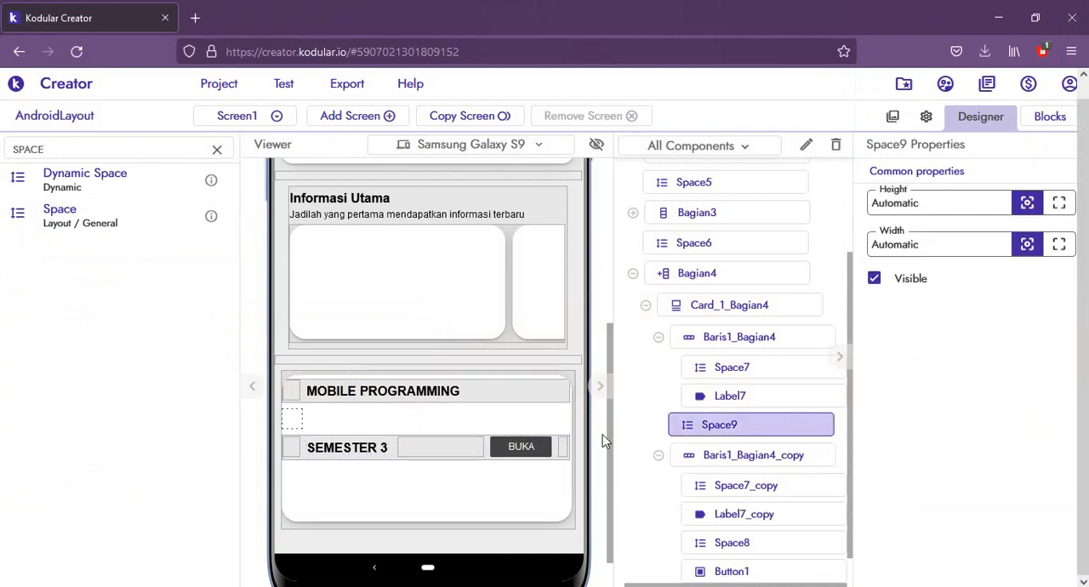
# Step: Set both height and width of the space between the card's two rows to Fill parent and check the phone preview
pyautogui.click(1061, 204)
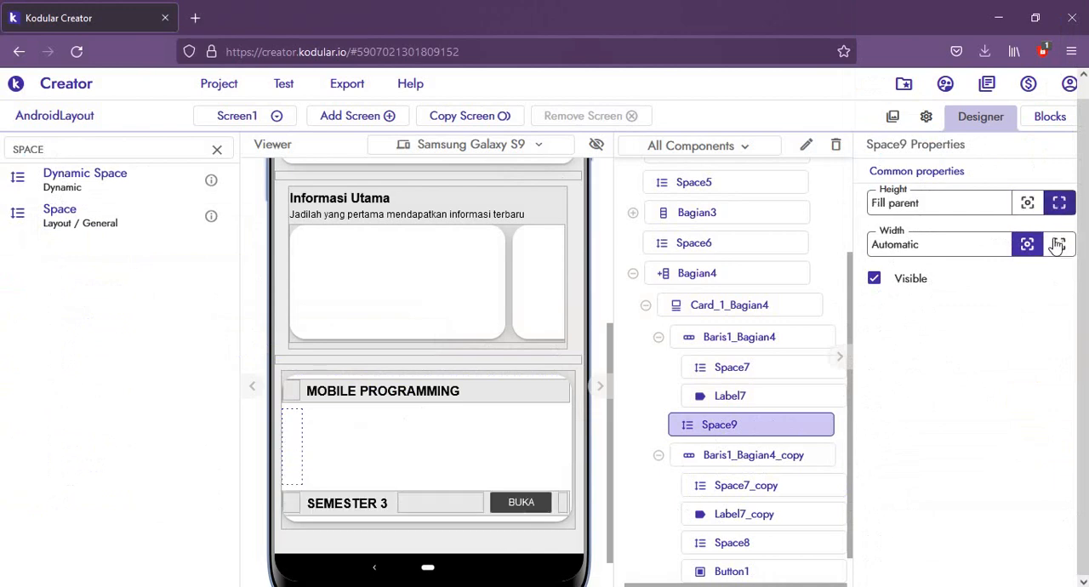
pyautogui.click(1056, 247)
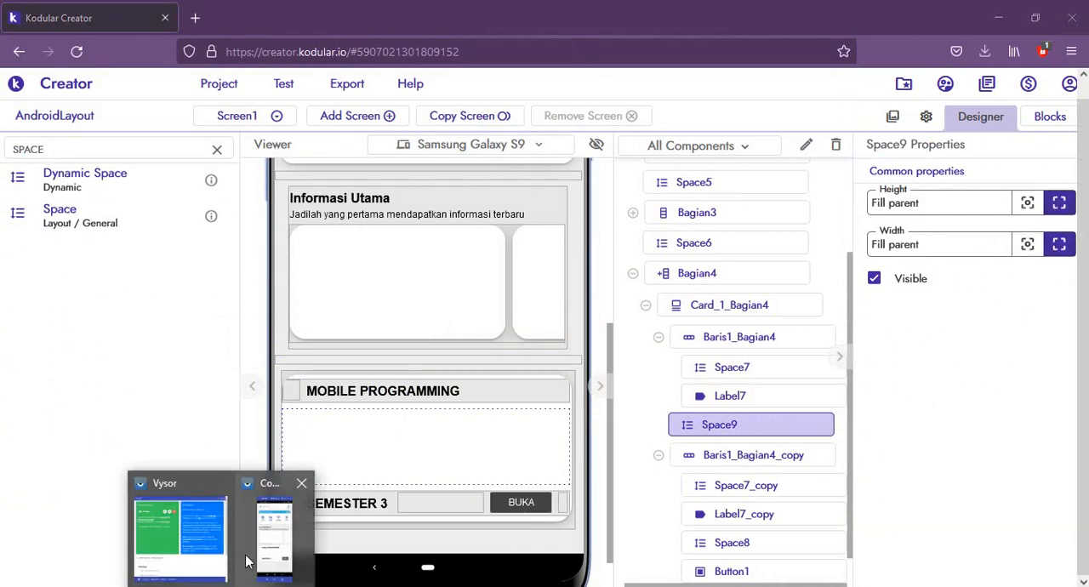
pyautogui.click(274, 554)
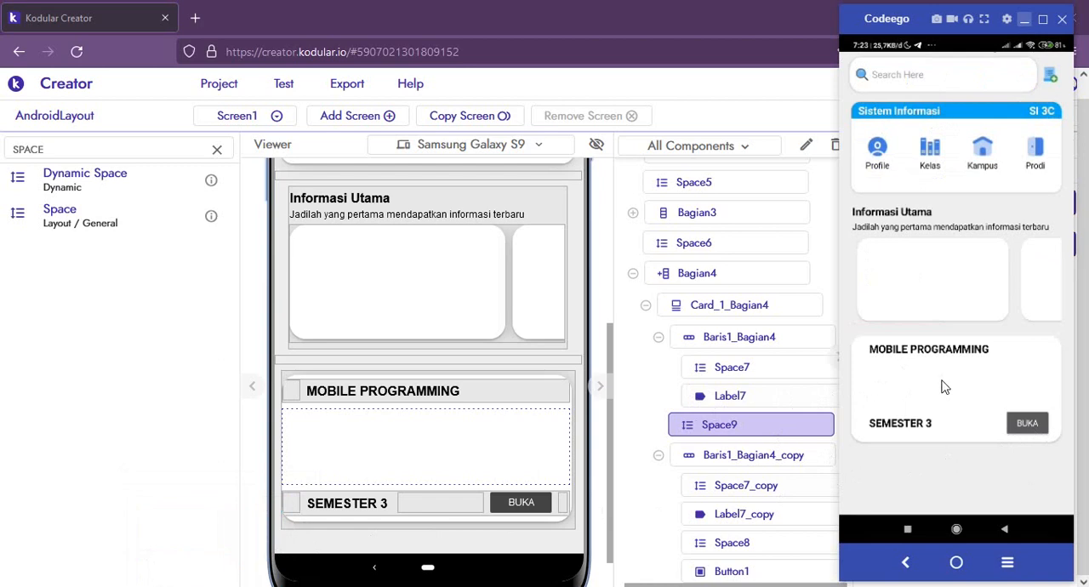
pyautogui.click(502, 463)
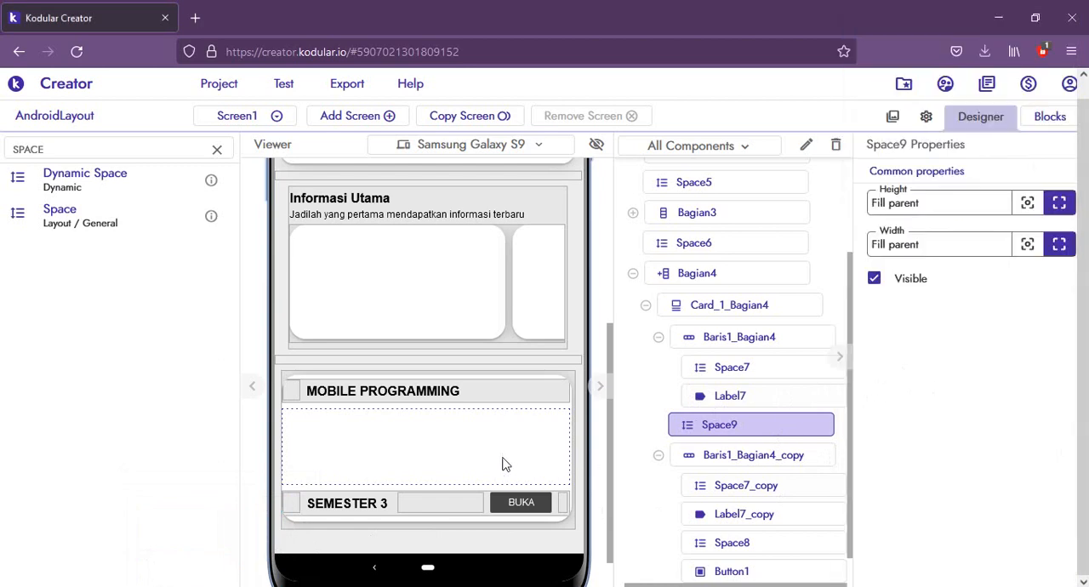
# Step: Rename the Baris1_Bagian4_copy row to Baris2_Bagian4 and collapse both rows in the component tree
pyautogui.click(659, 338)
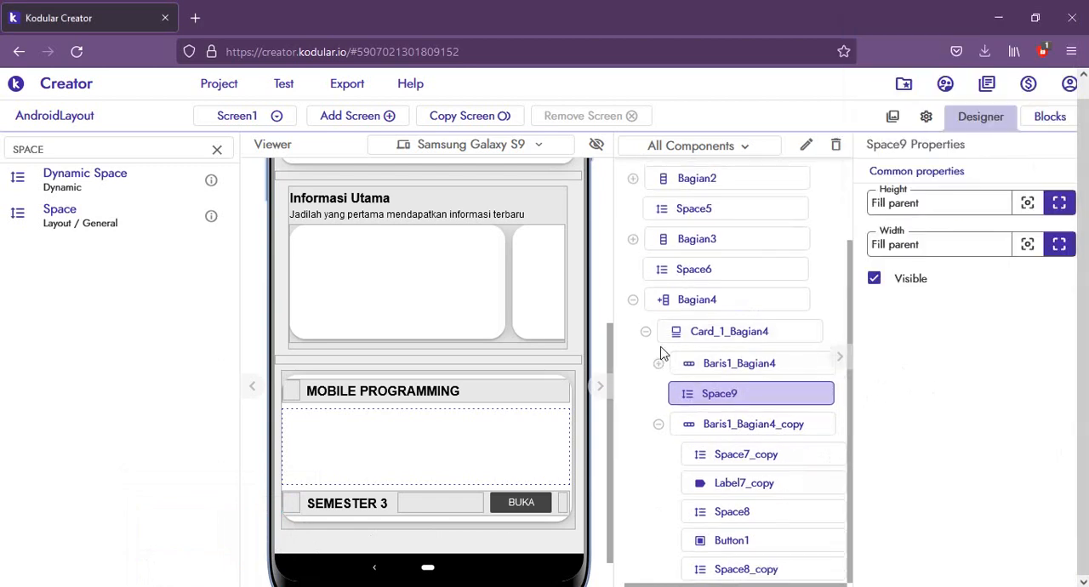
pyautogui.click(743, 426)
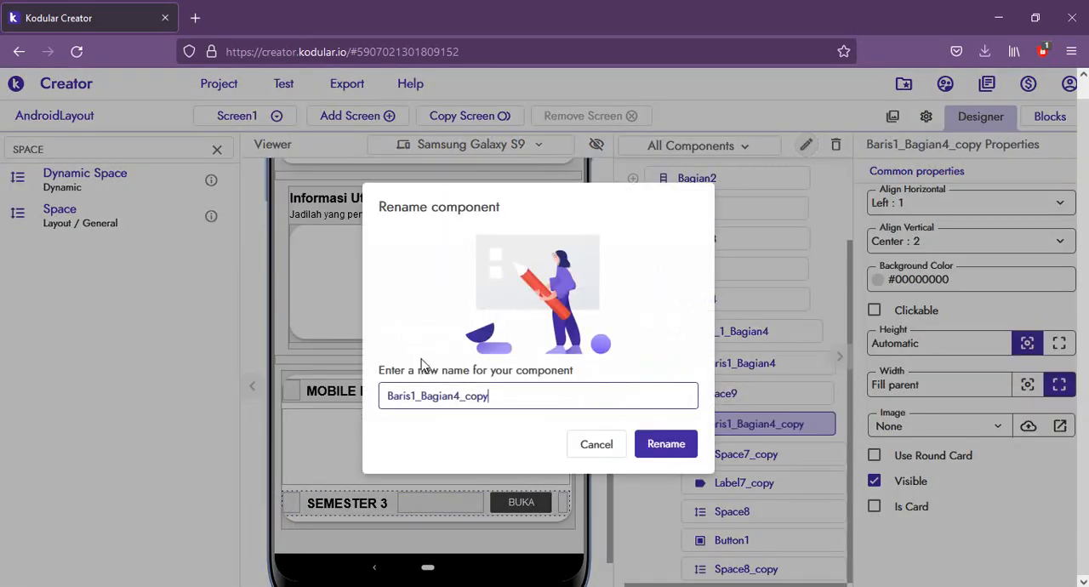
pyautogui.write('2')
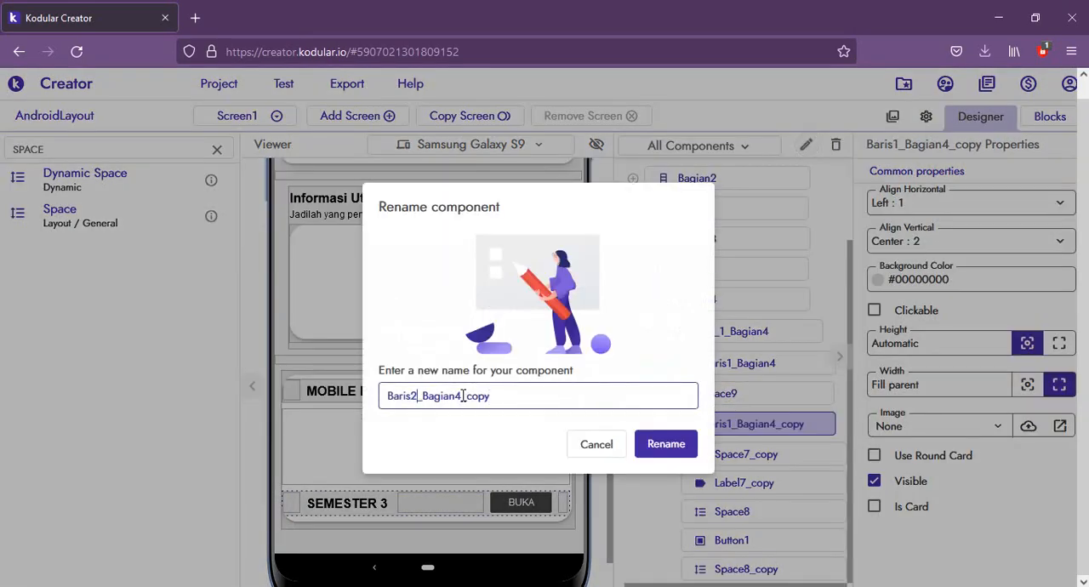
pyautogui.moveTo(462, 396); pyautogui.dragTo(556, 399)
pyautogui.press('BackSpace')
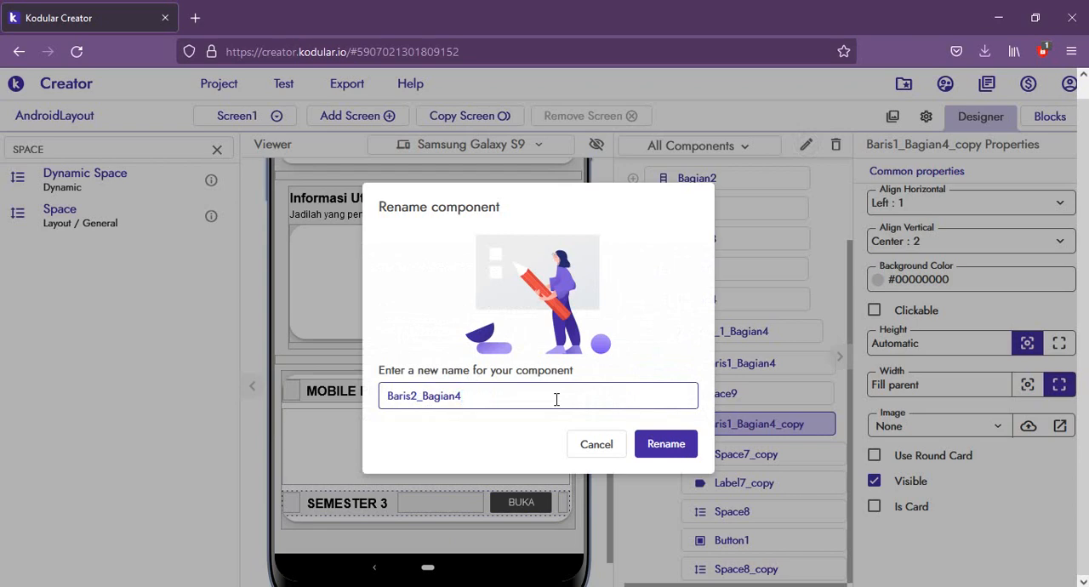
pyautogui.click(664, 444)
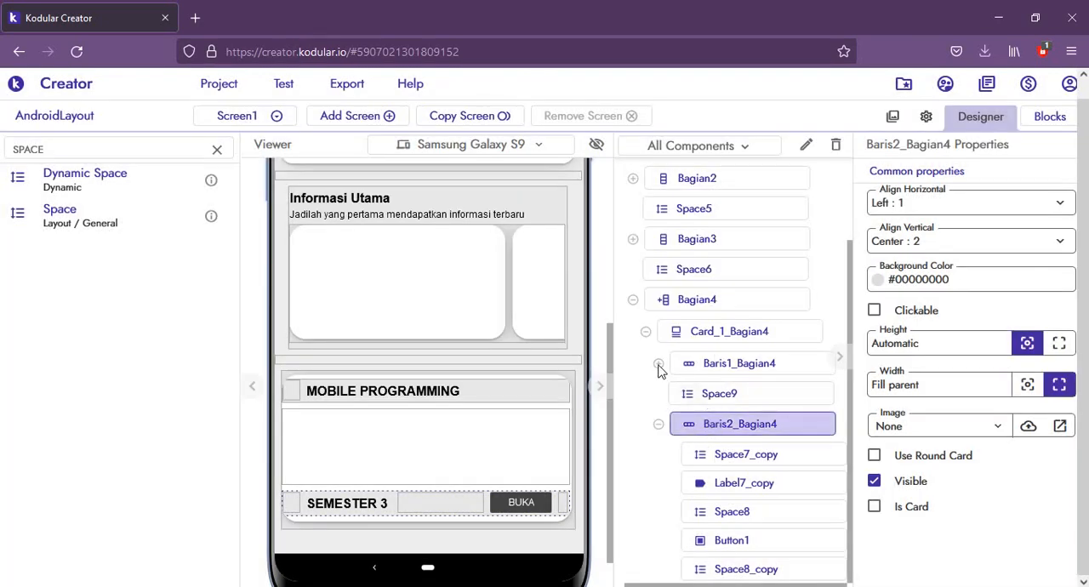
pyautogui.click(659, 426)
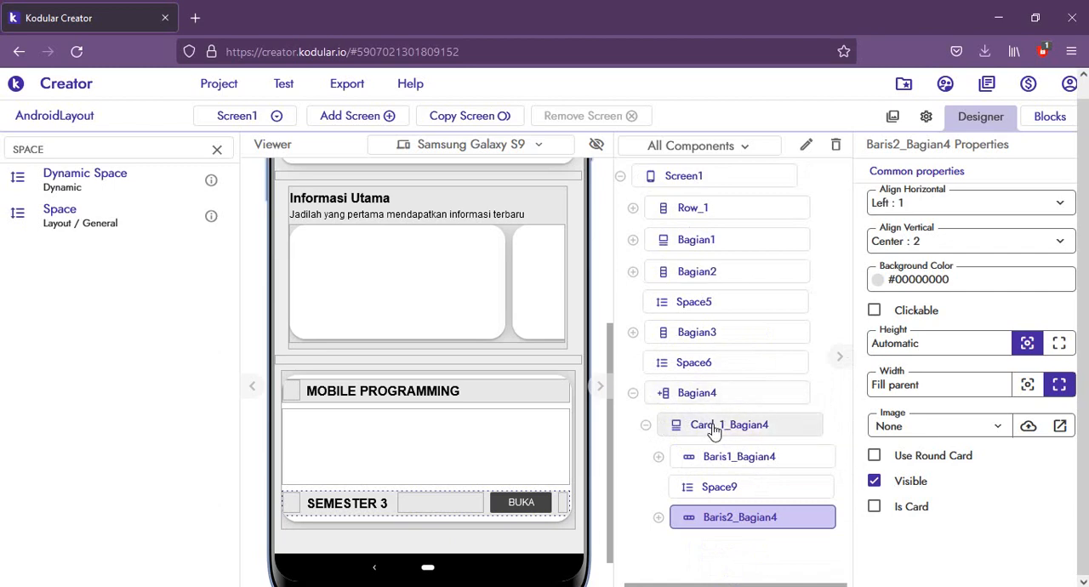
# Step: Set the background color of Card_1_Bagian4 to the muted blue #75A6B7FE
pyautogui.click(747, 425)
pyautogui.click(885, 282)
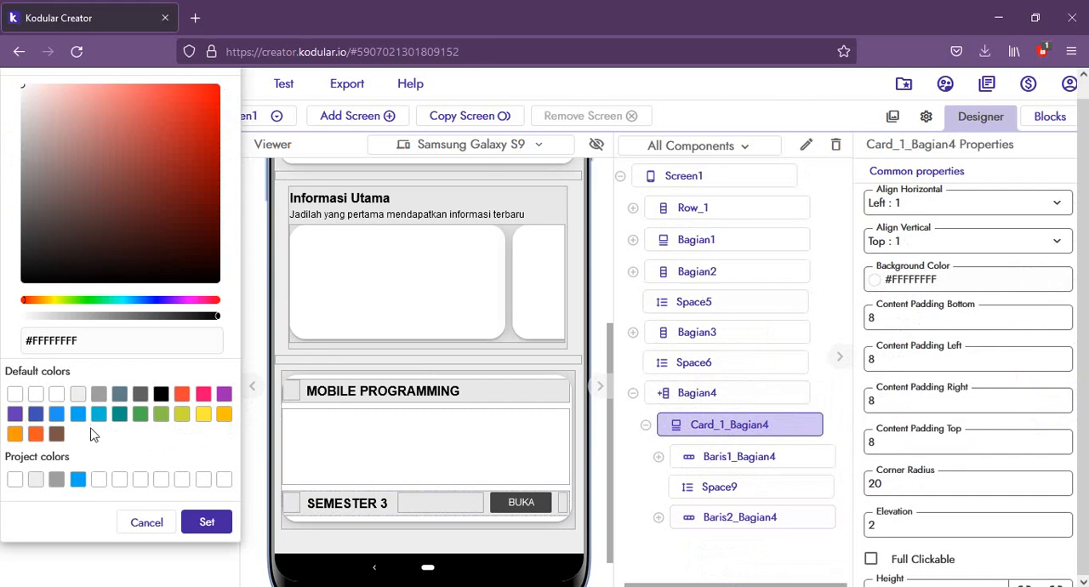
pyautogui.click(118, 395)
pyautogui.moveTo(121, 186); pyautogui.dragTo(92, 142)
pyautogui.click(206, 524)
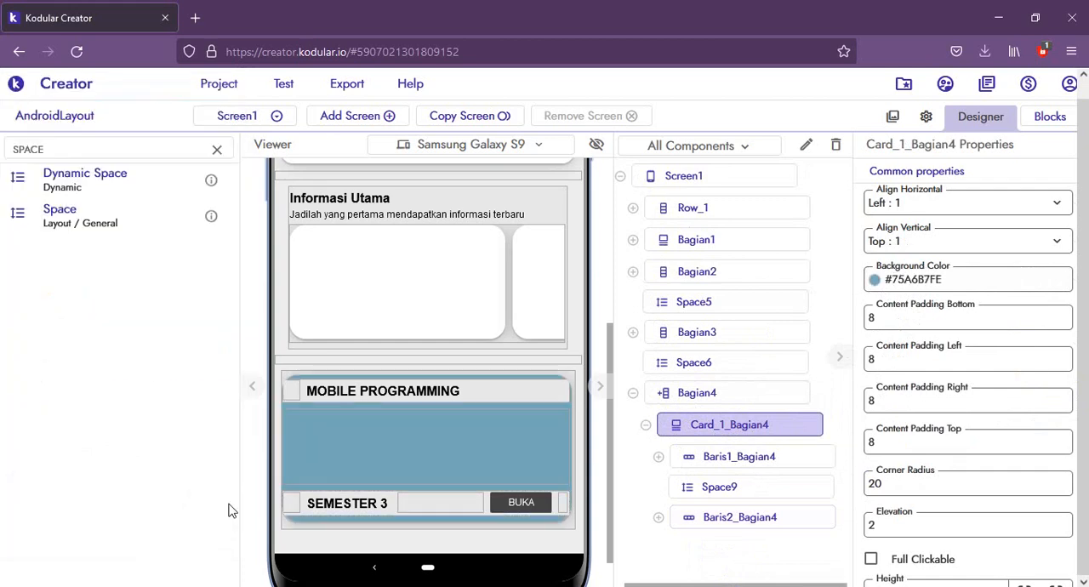
# Step: Set the text color of the MOBILE PROGRAMMING label to White
pyautogui.click(382, 390)
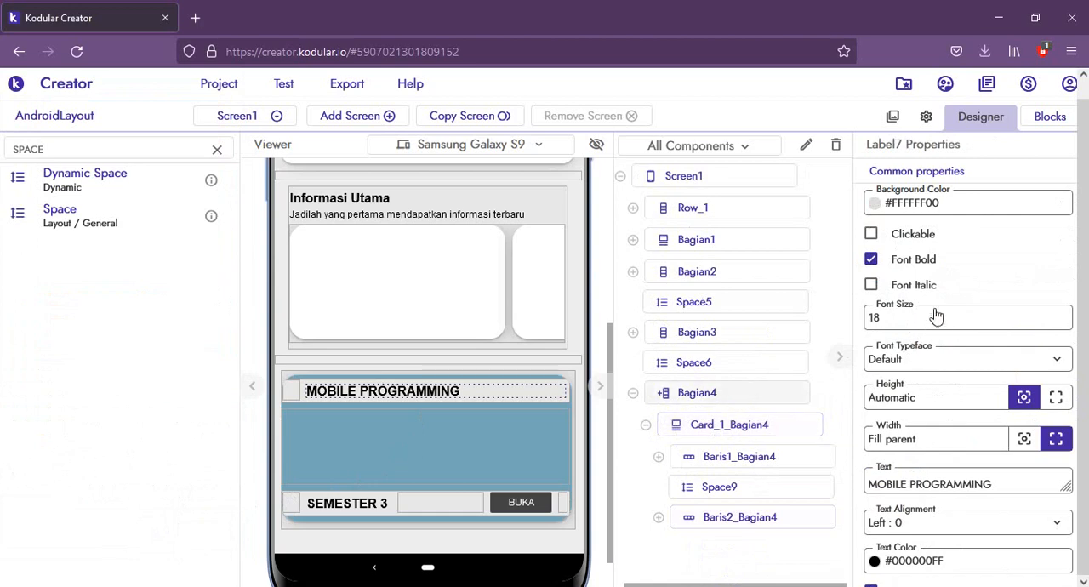
pyautogui.click(889, 559)
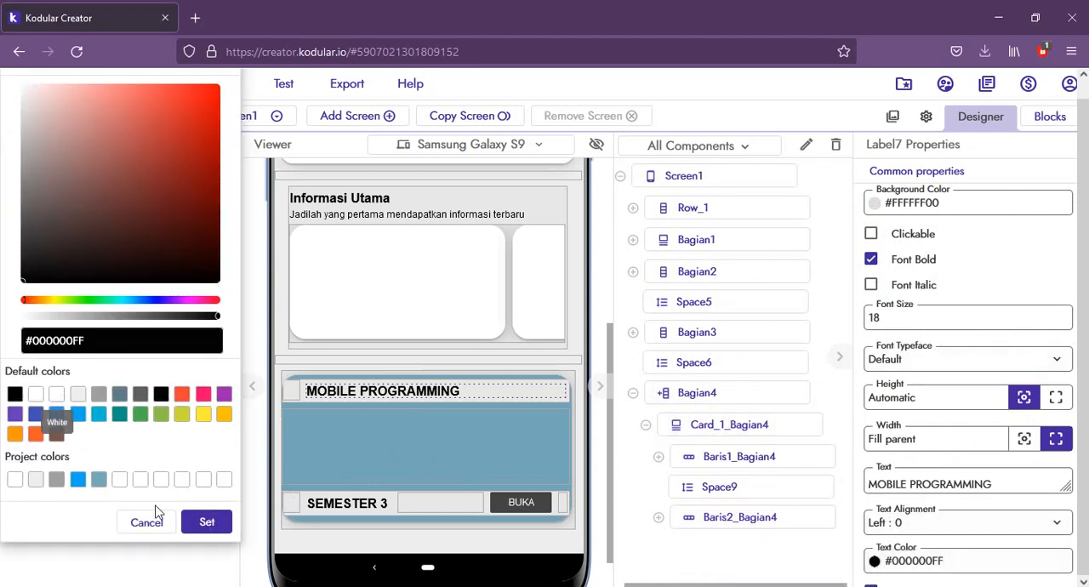
pyautogui.click(56, 393)
pyautogui.click(207, 522)
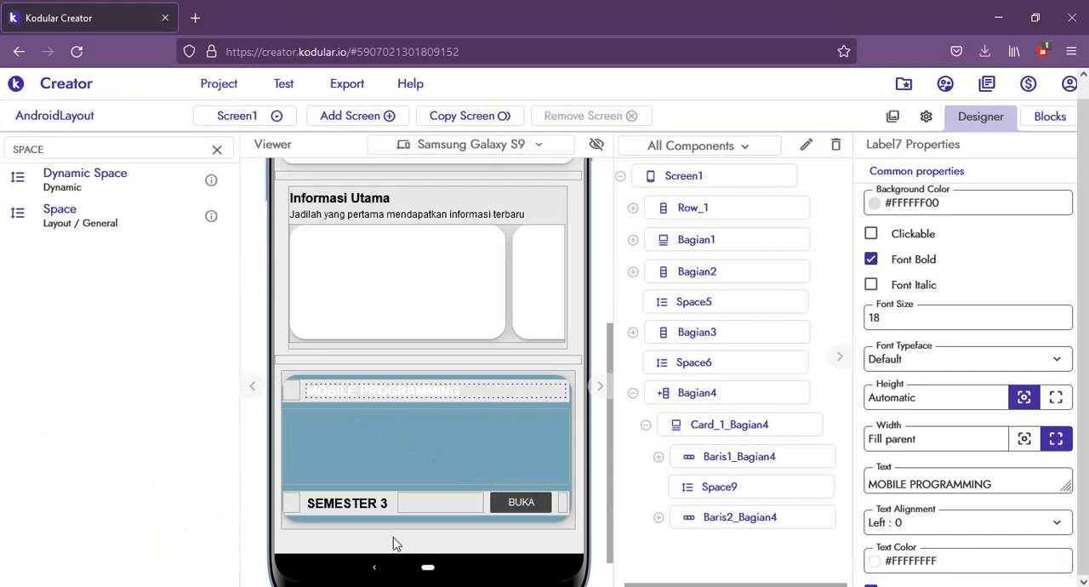
# Step: Set the text color of the SEMESTER 3 label to White
pyautogui.click(362, 502)
pyautogui.click(907, 561)
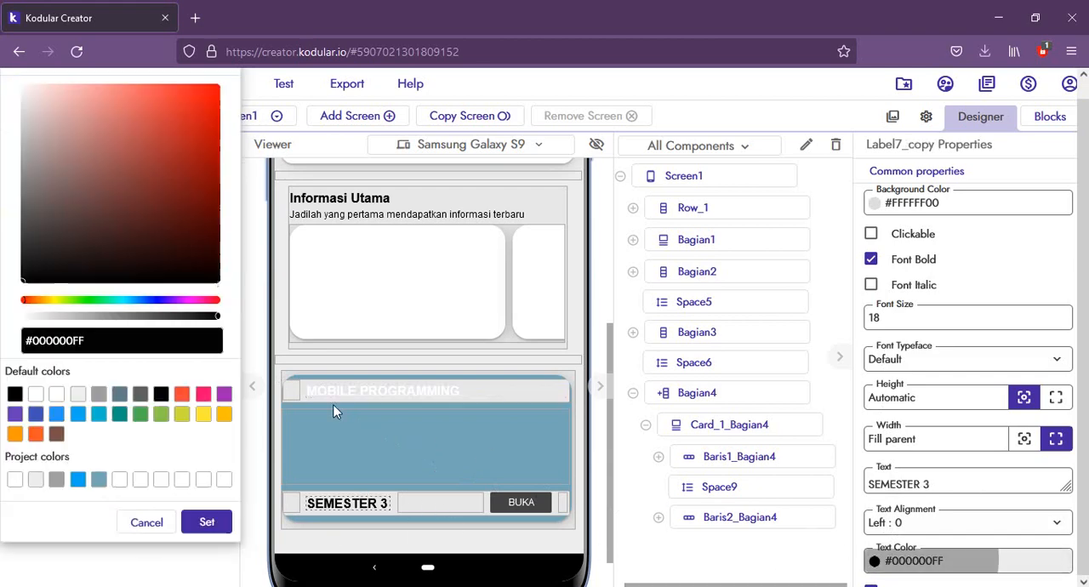
pyautogui.click(56, 393)
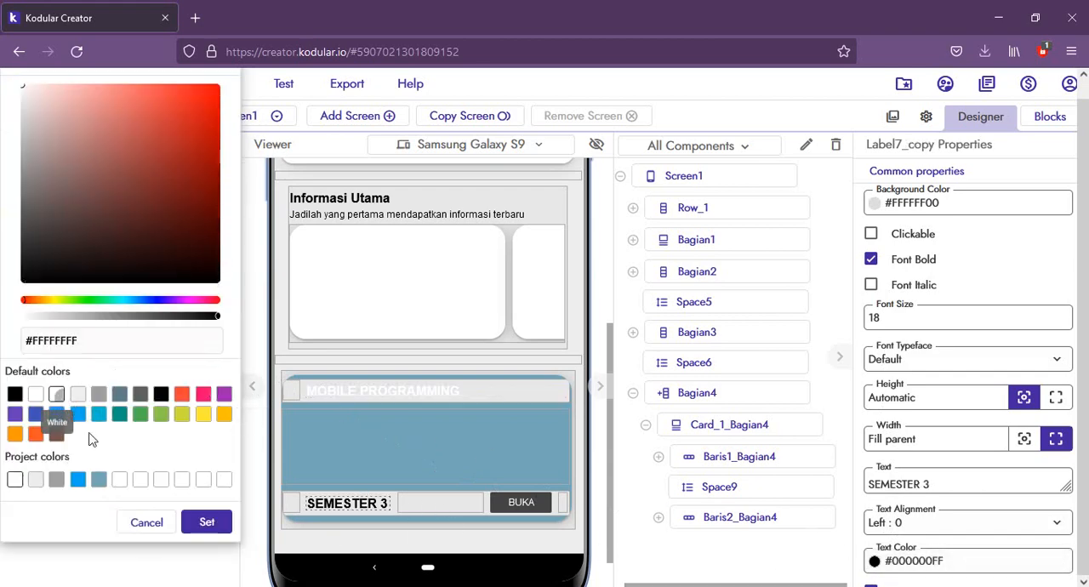
pyautogui.click(204, 522)
# Step: Set the BUKA button's background color to Orange #FE9800FF and make its text bold
pyautogui.click(536, 510)
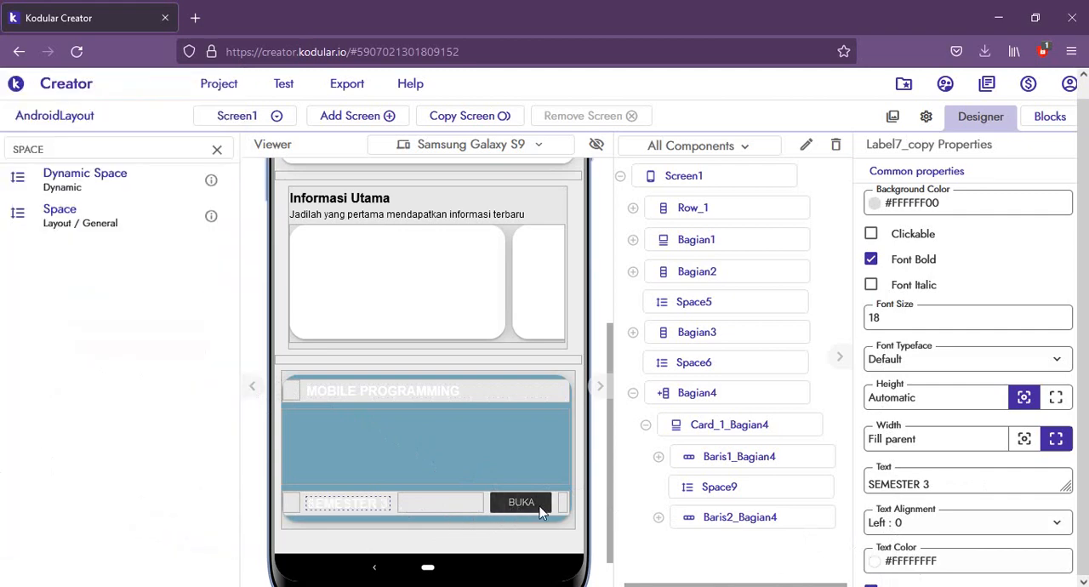
pyautogui.click(911, 205)
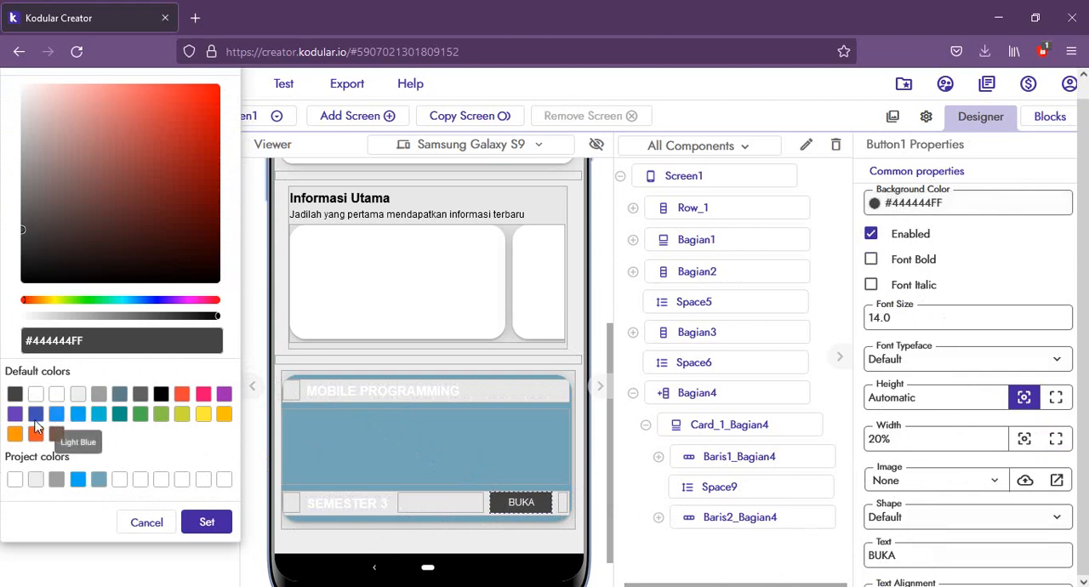
pyautogui.click(14, 435)
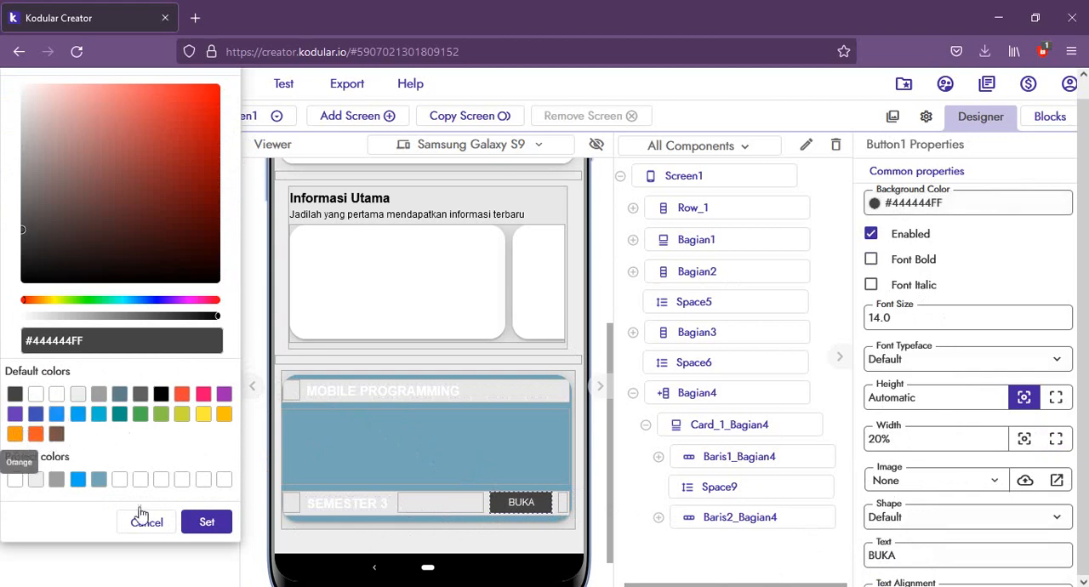
pyautogui.click(195, 532)
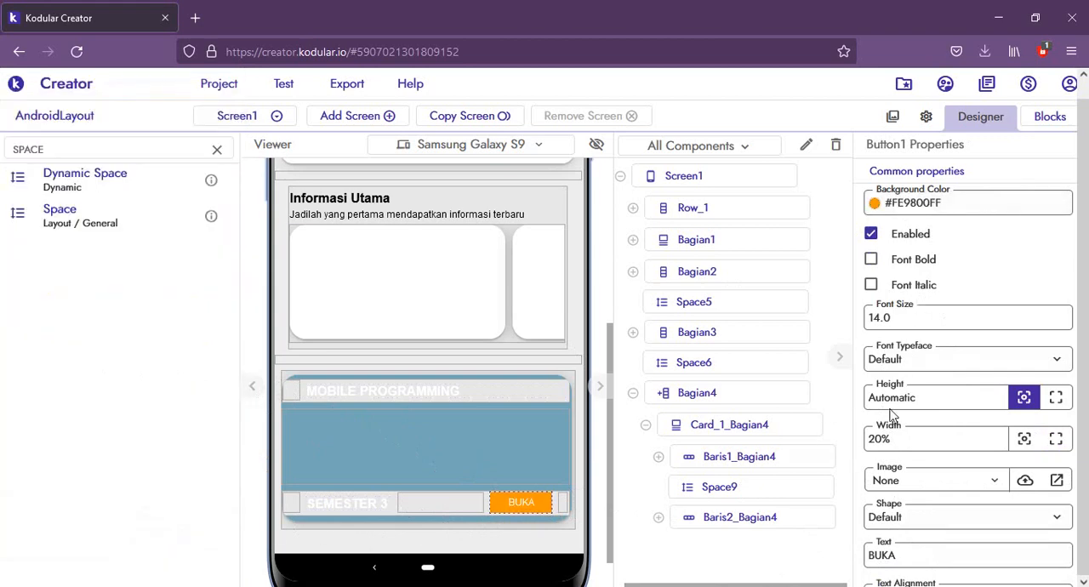
pyautogui.click(873, 259)
# Step: Set the BUKA button's text color to the dark gray #616161FF
pyautogui.scroll(-3, 894, 493)
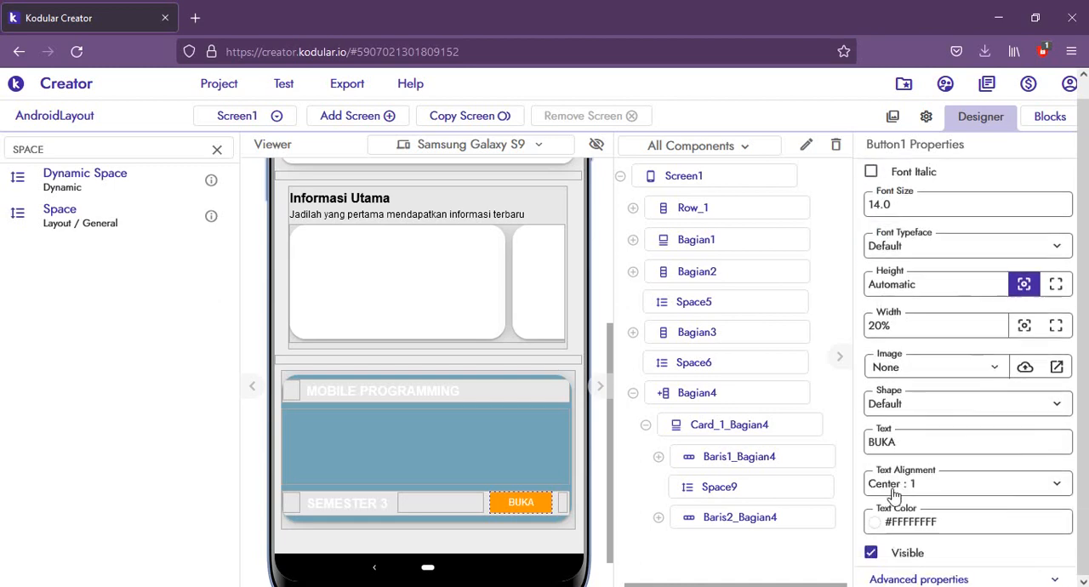
pyautogui.click(903, 522)
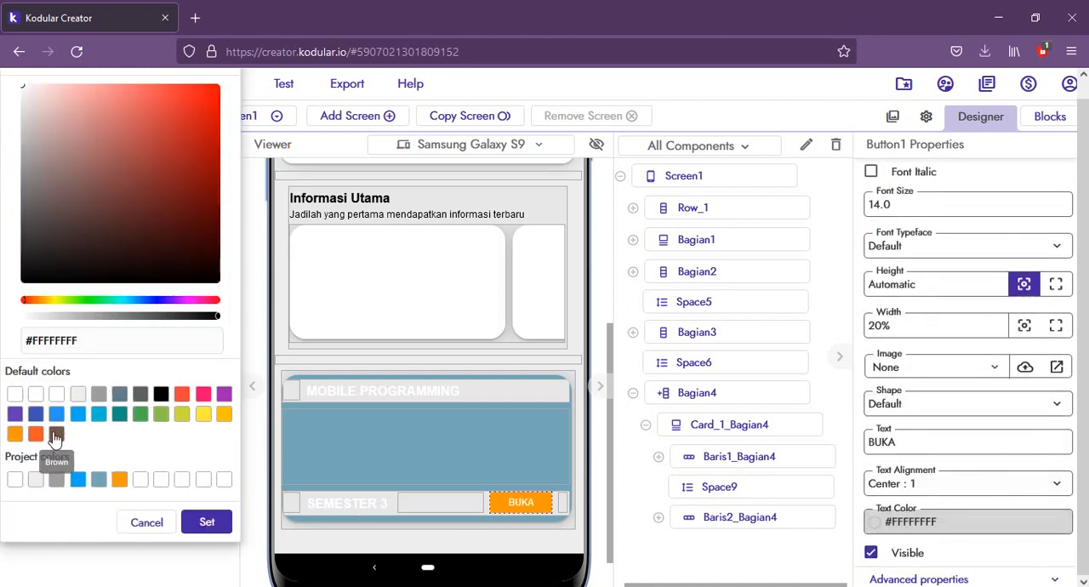
pyautogui.click(140, 393)
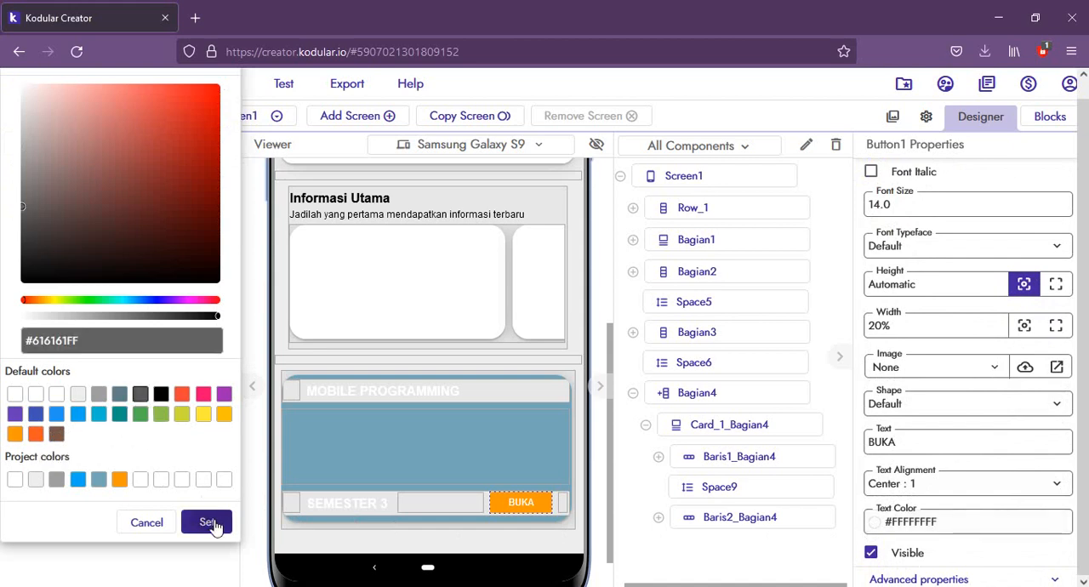
pyautogui.click(209, 523)
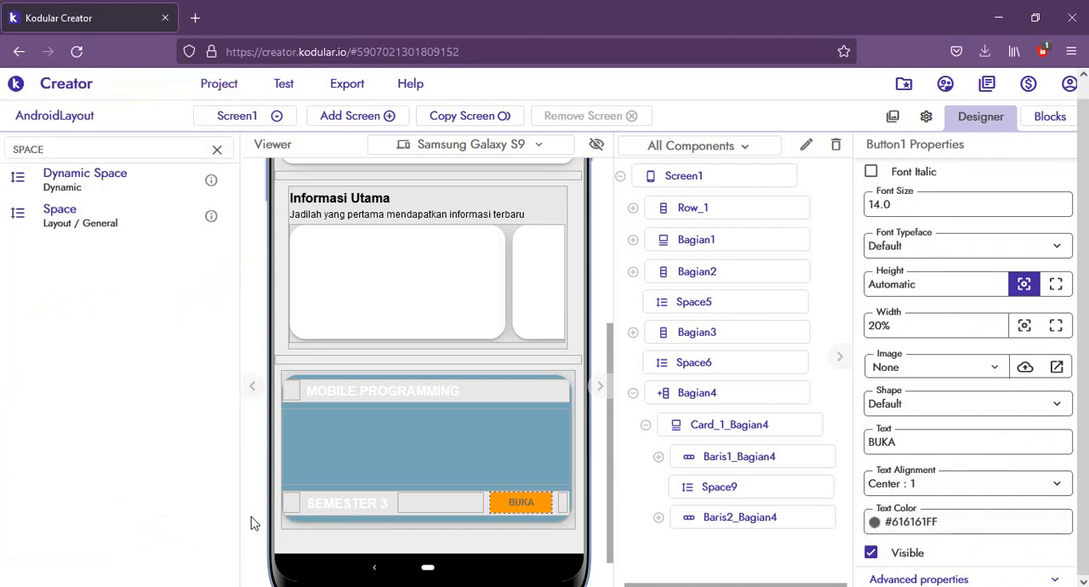
# Step: Set the background color of Card_1_Bagian4 to the bright blue #03A9F3FF and check the phone preview
pyautogui.click(428, 434)
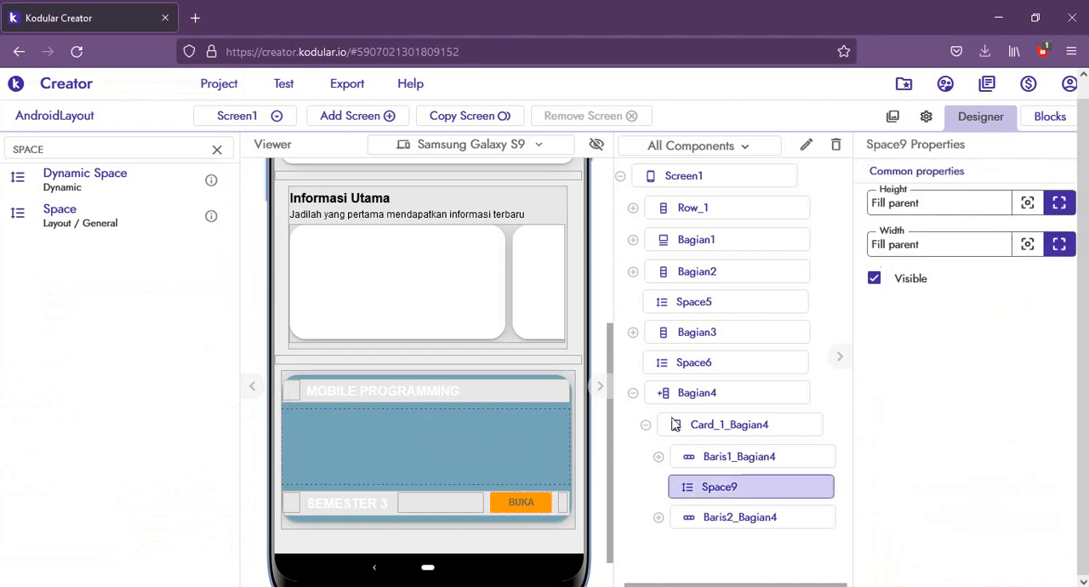
pyautogui.click(760, 427)
pyautogui.click(901, 286)
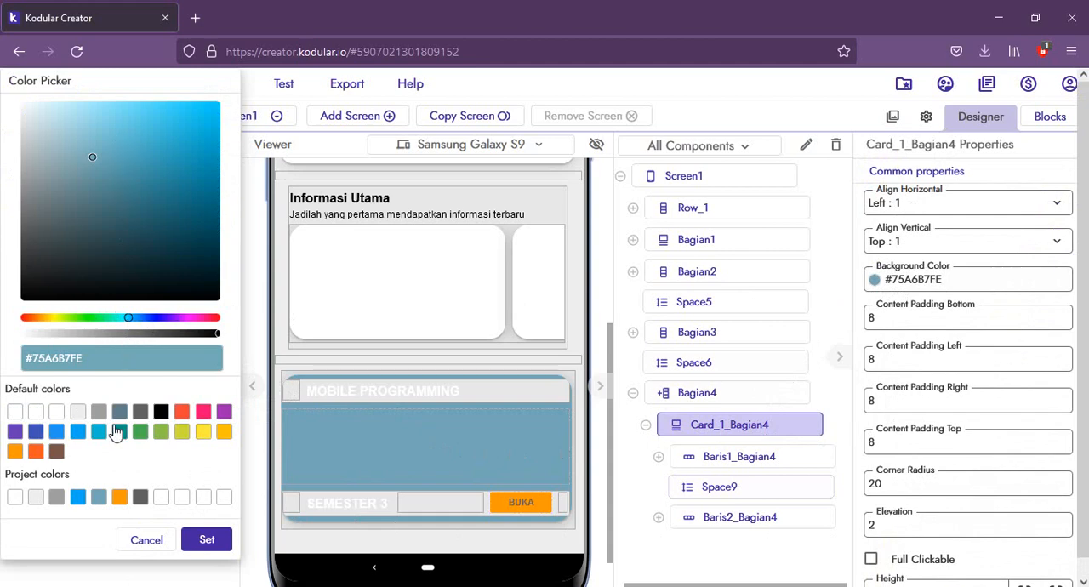
pyautogui.click(78, 497)
pyautogui.click(207, 539)
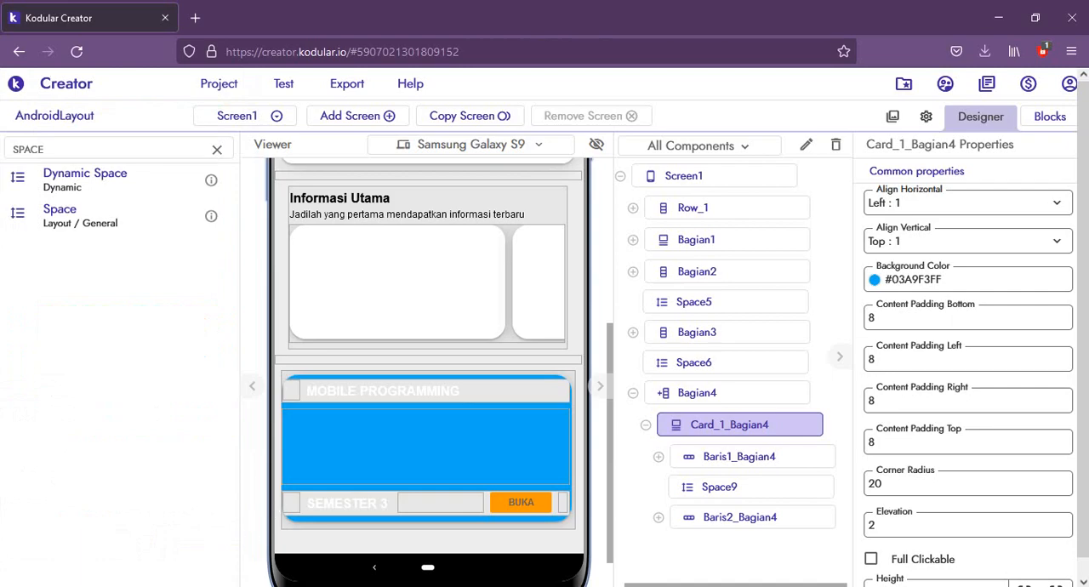
pyautogui.click(223, 586)
pyautogui.click(275, 532)
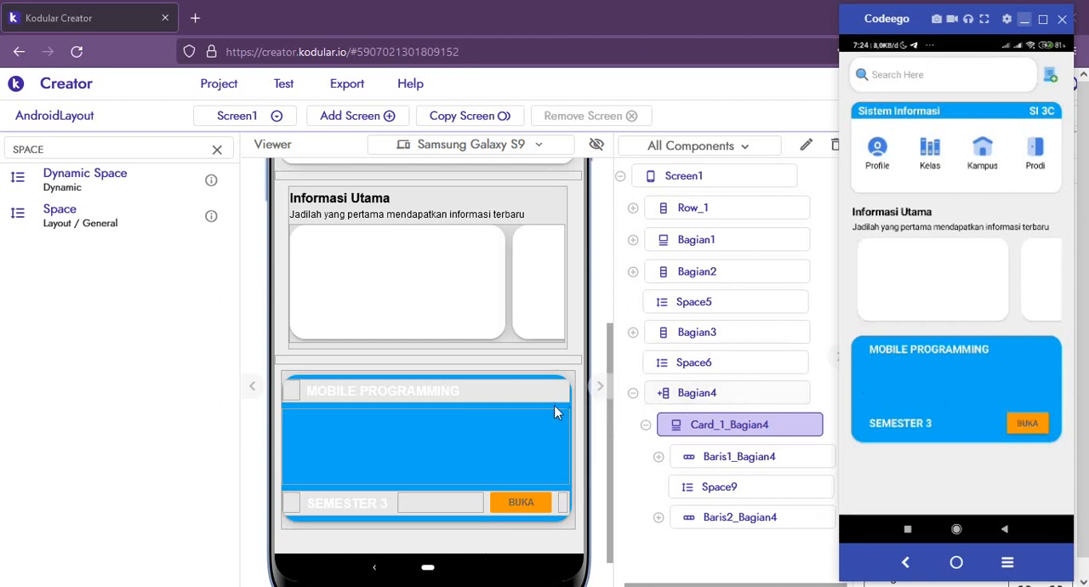
# Step: Collapse Card_1_Bagian4 in the component tree, copy it and paste the copy inside Bagian4
pyautogui.click(704, 424)
pyautogui.click(646, 427)
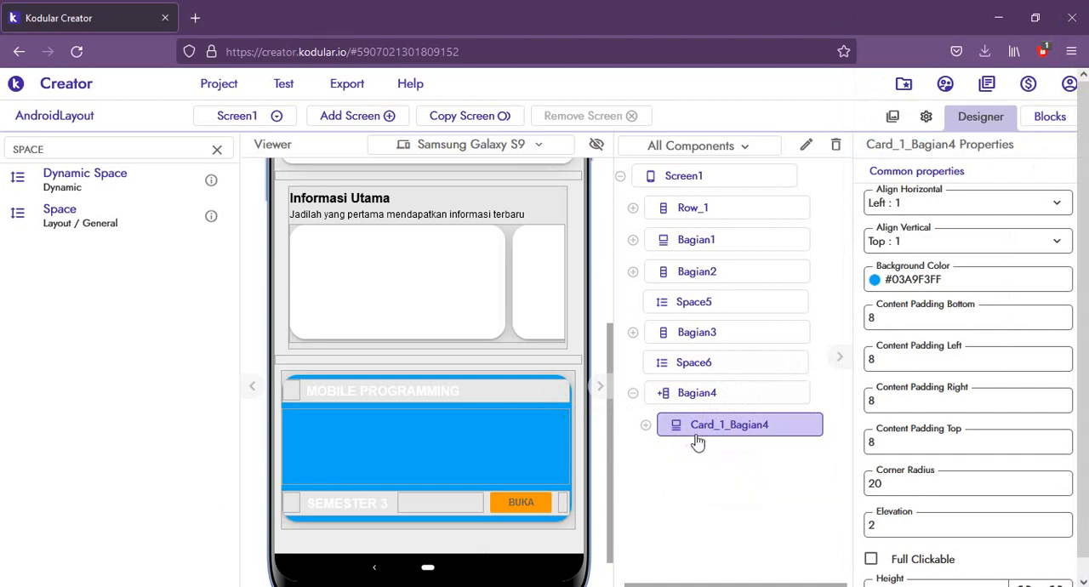
pyautogui.rightClick(547, 385)
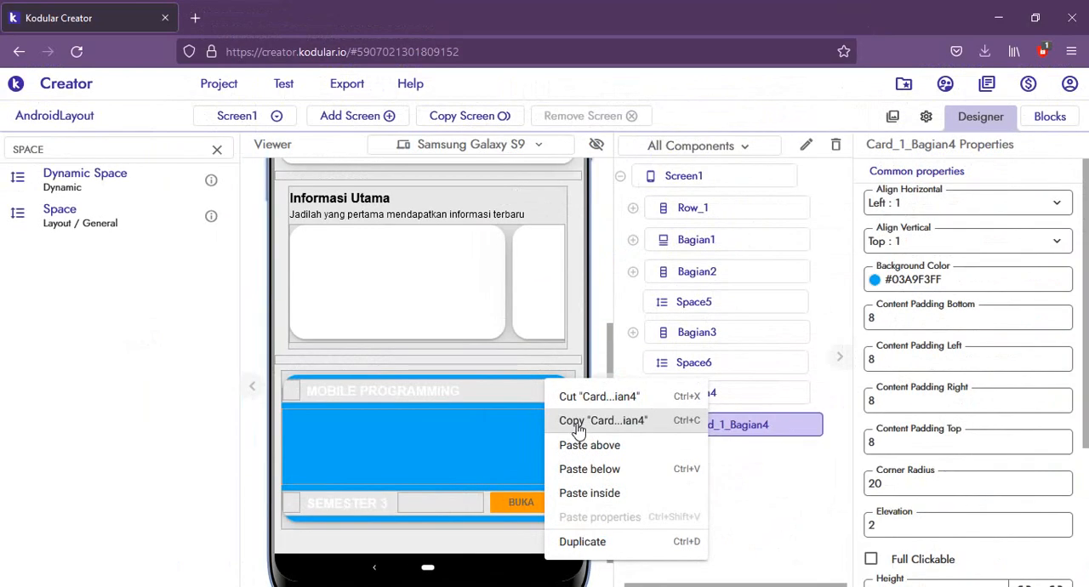
pyautogui.click(578, 428)
pyautogui.click(570, 531)
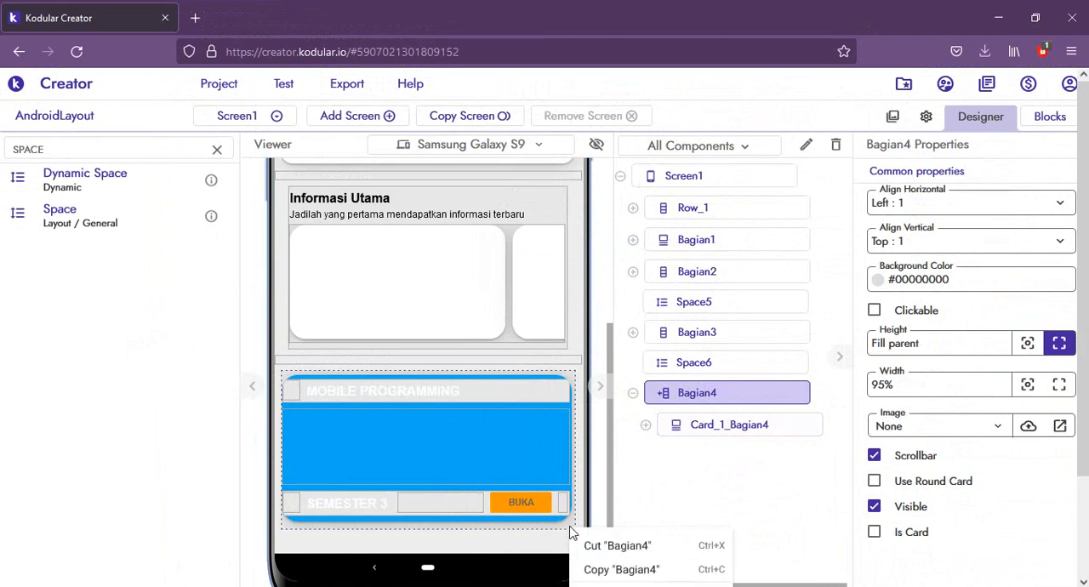
pyautogui.click(574, 525)
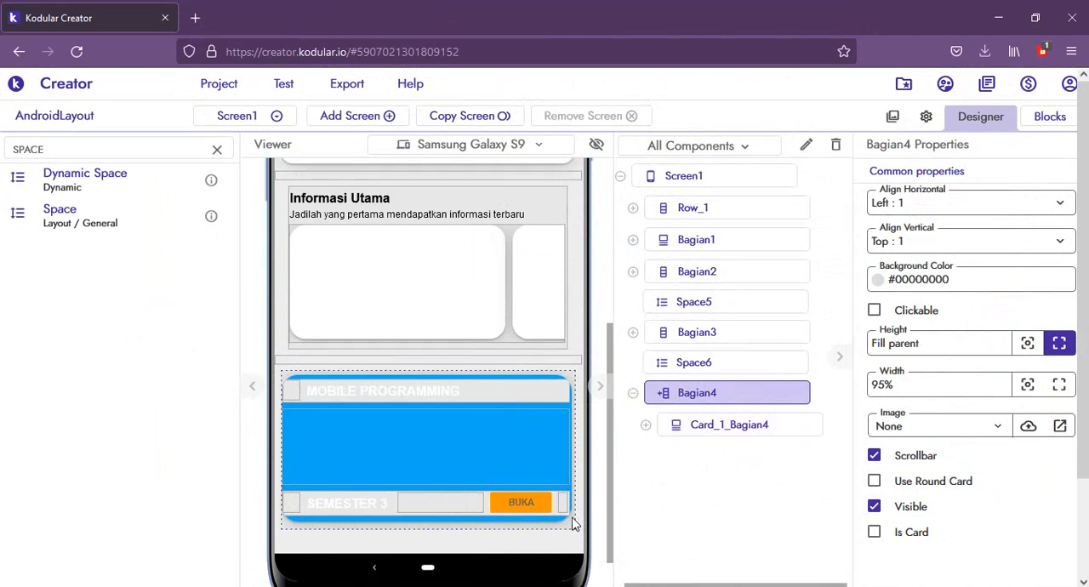
pyautogui.rightClick(574, 525)
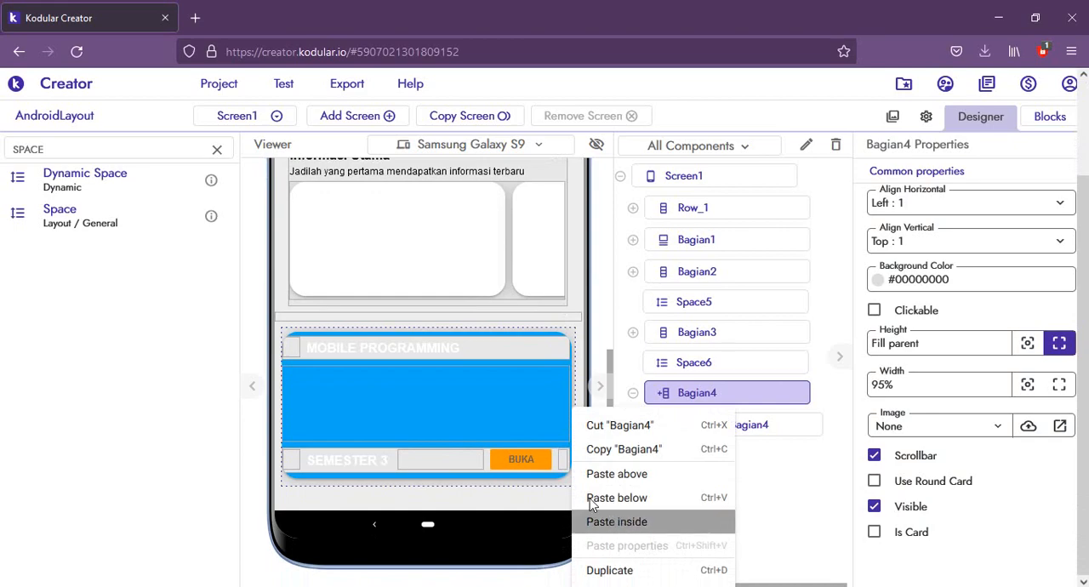
pyautogui.click(623, 525)
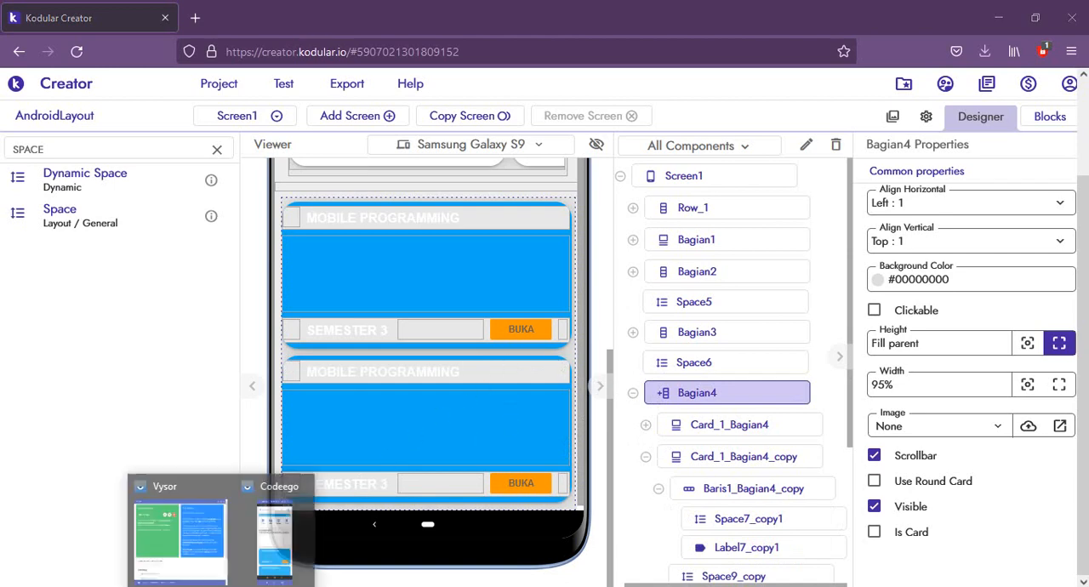
# Step: Examine the two stacked course cards and the page scrolling in the phone preview
pyautogui.click(280, 566)
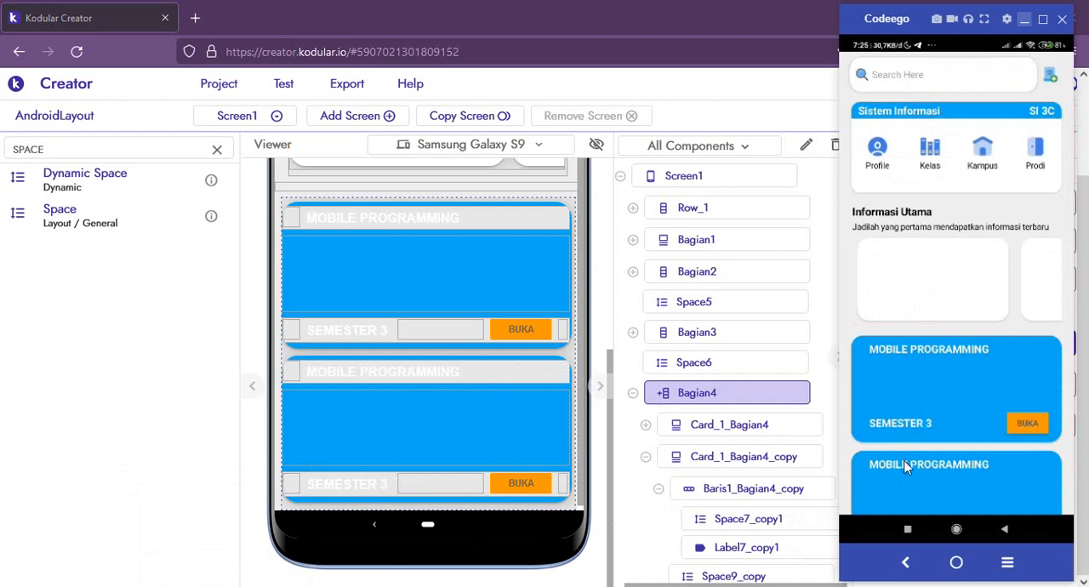
pyautogui.scroll(-1, 906, 467)
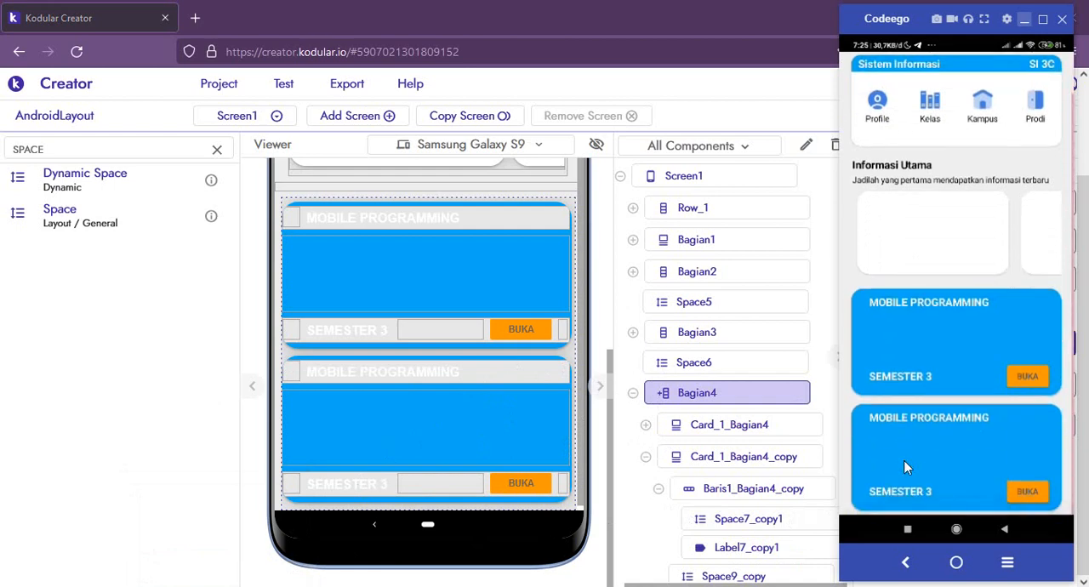
pyautogui.scroll(1, 906, 467)
pyautogui.scroll(-1, 907, 467)
pyautogui.scroll(1, 906, 466)
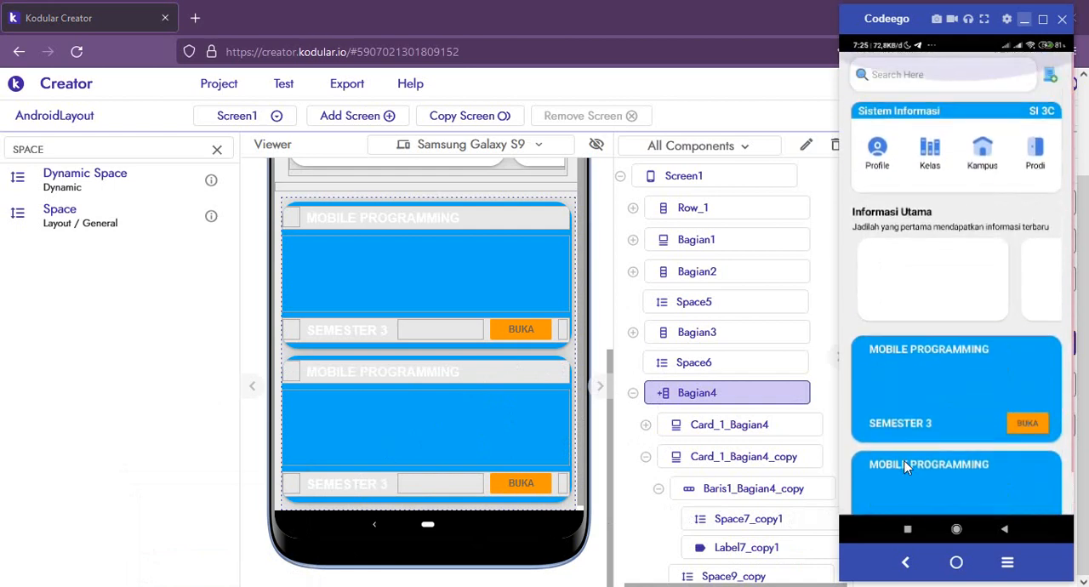
pyautogui.scroll(-1, 907, 467)
pyautogui.scroll(1, 906, 466)
pyautogui.scroll(-1, 907, 467)
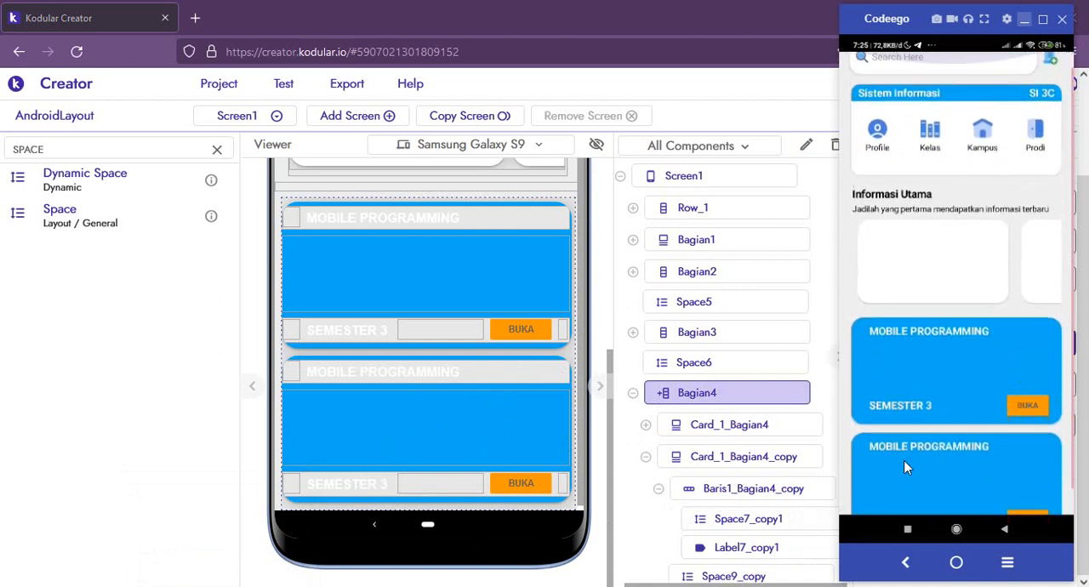
pyautogui.scroll(1, 906, 466)
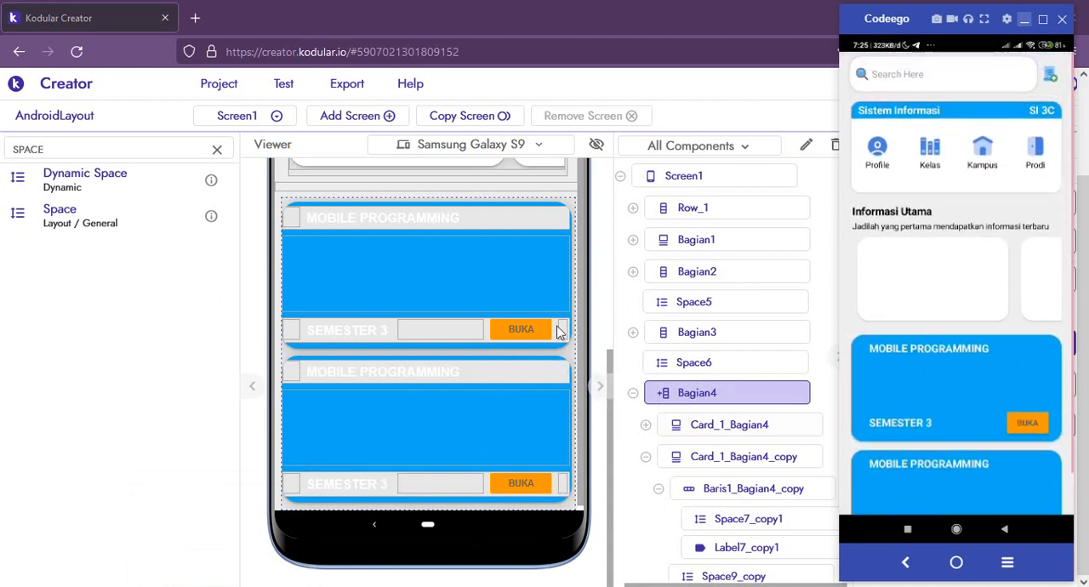
# Step: Collapse Bagian4 in the component tree and make Bagian2 visible
pyautogui.click(635, 393)
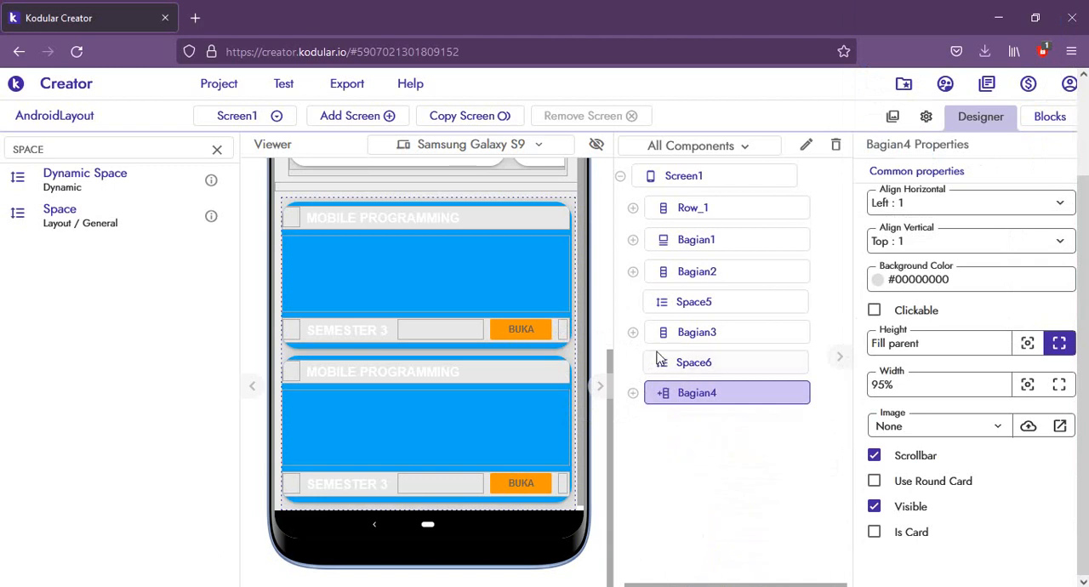
pyautogui.click(721, 245)
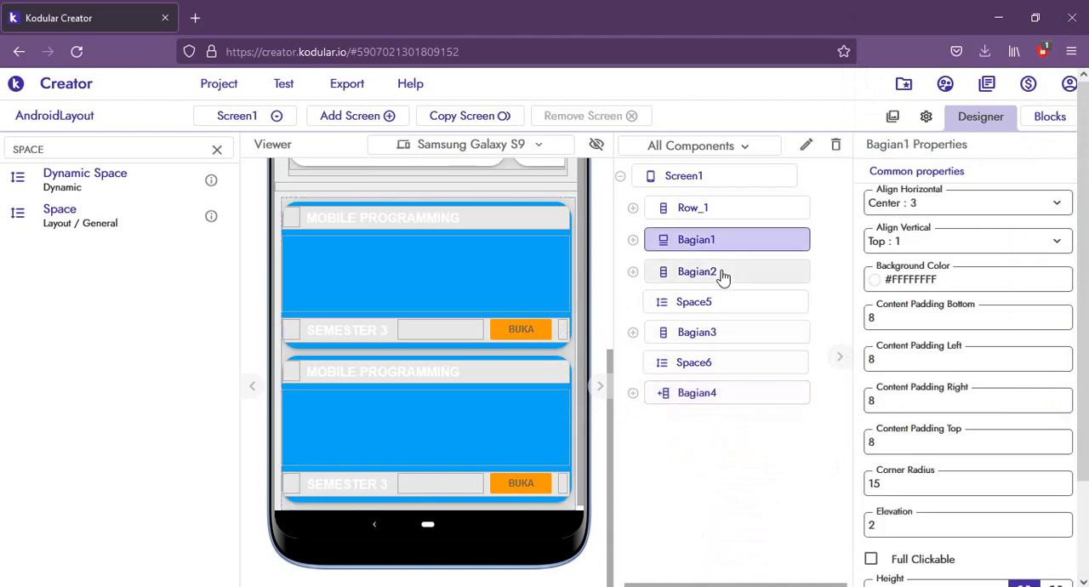
pyautogui.click(721, 274)
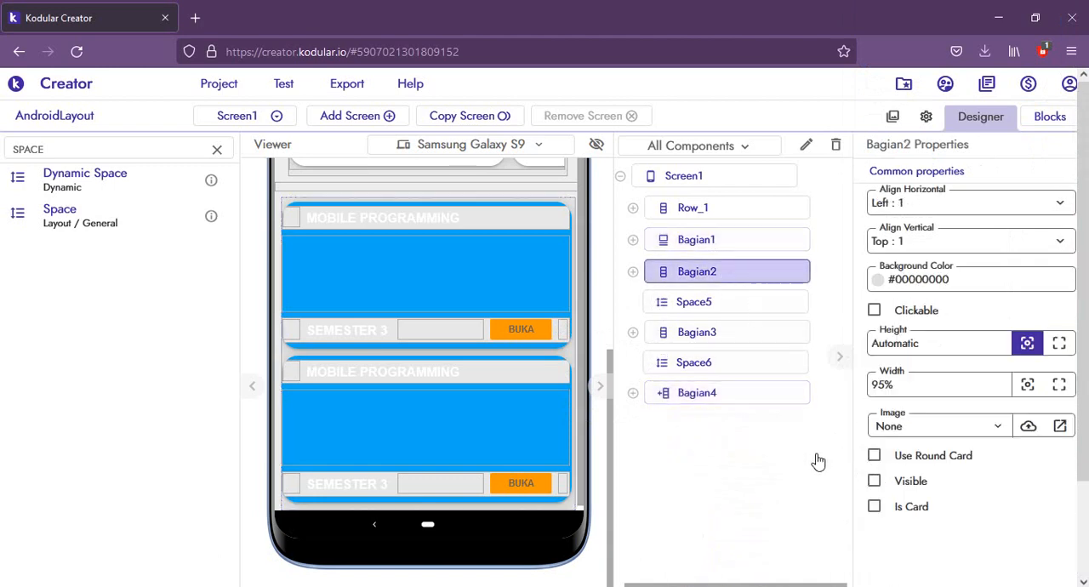
pyautogui.click(865, 482)
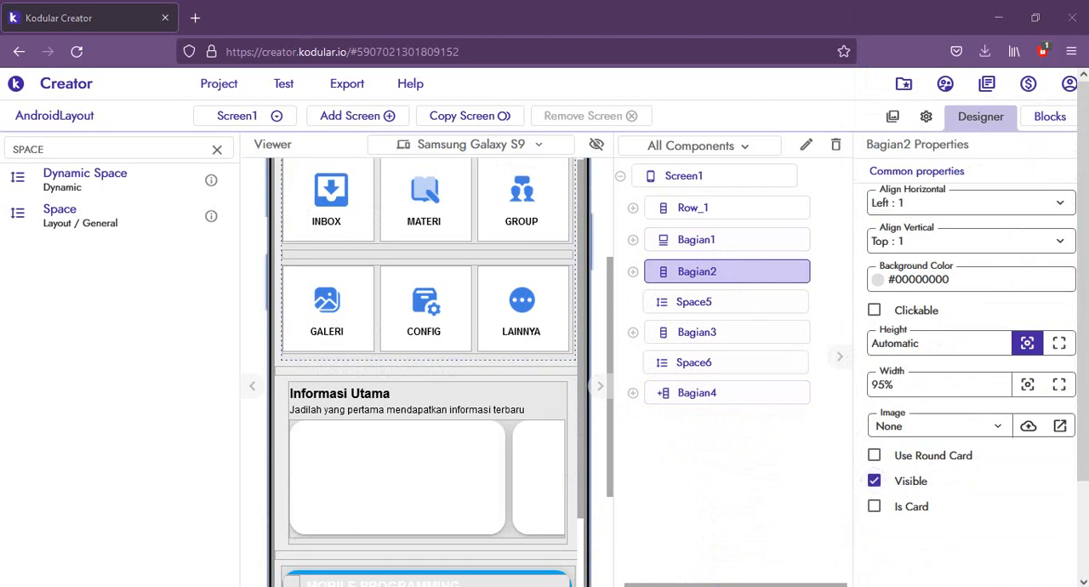
# Step: Examine the complete Screen1 layout in the phone preview, from the search bar down to the course cards
pyautogui.moveTo(213, 585)
pyautogui.click(271, 545)
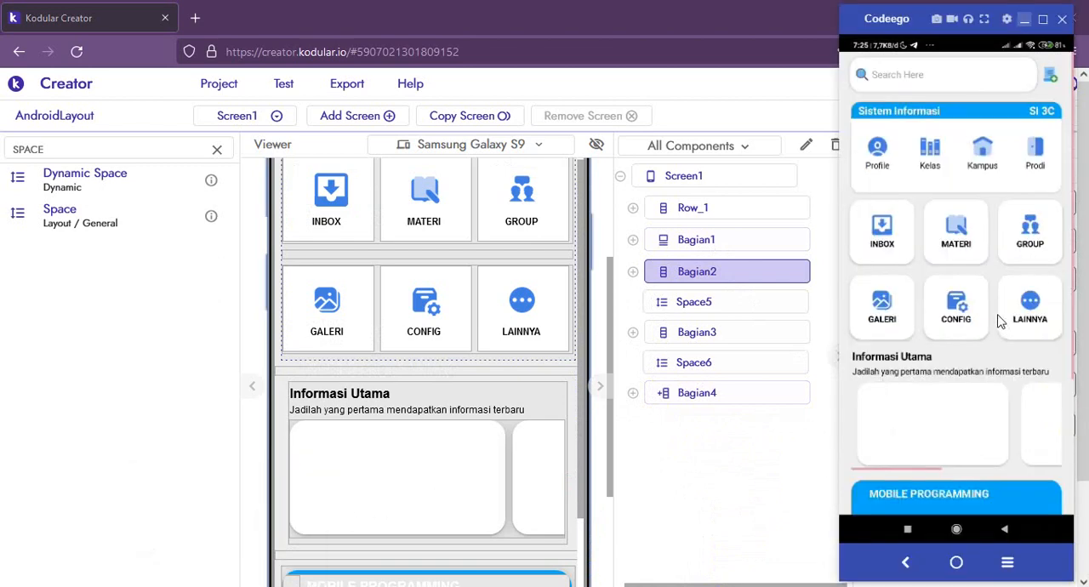
pyautogui.scroll(-3, 1001, 321)
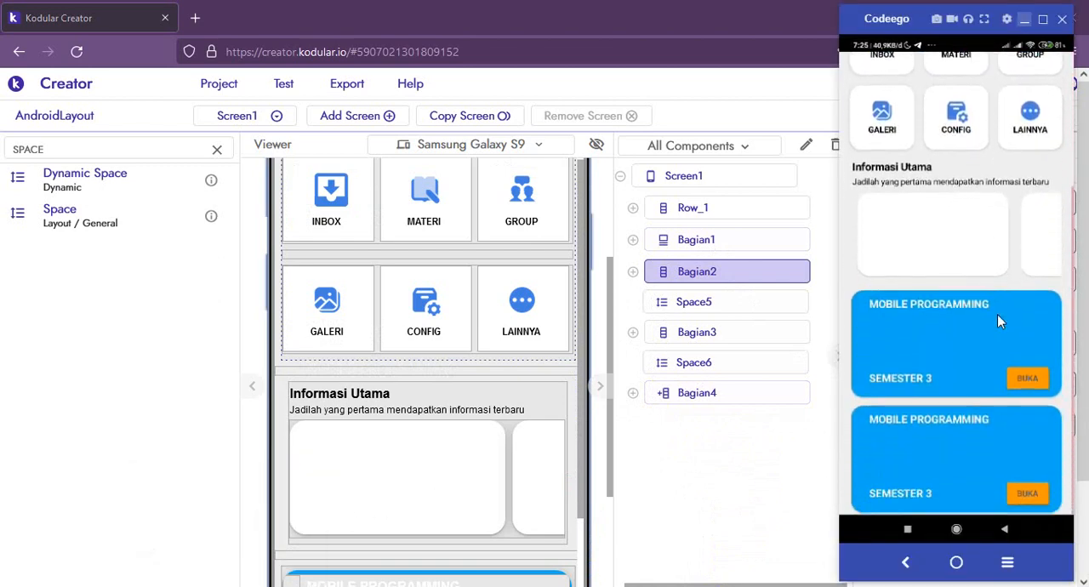
pyautogui.scroll(3, 1000, 321)
pyautogui.scroll(-3, 1000, 321)
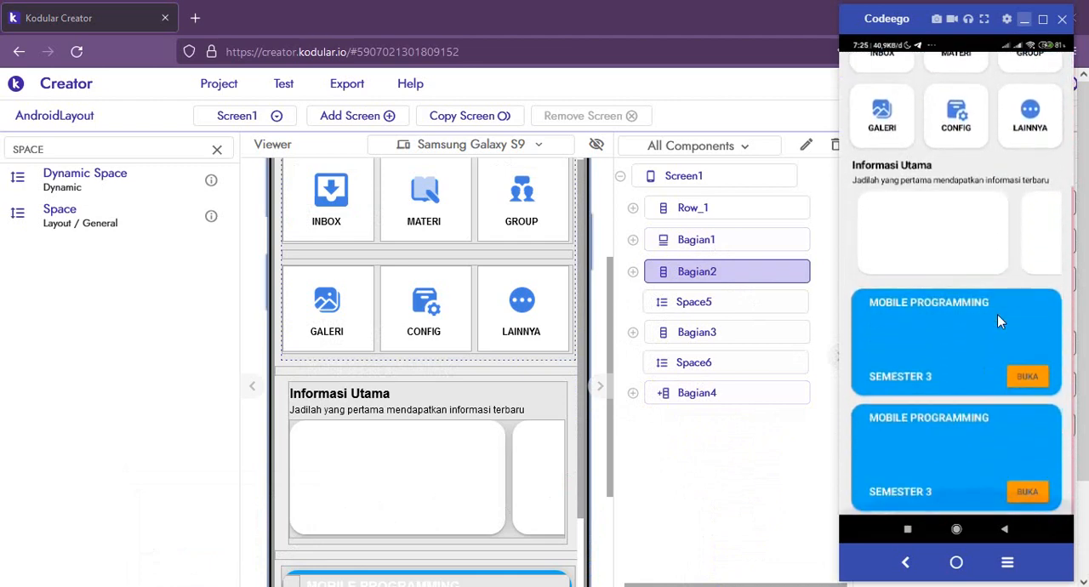
pyautogui.scroll(3, 1000, 321)
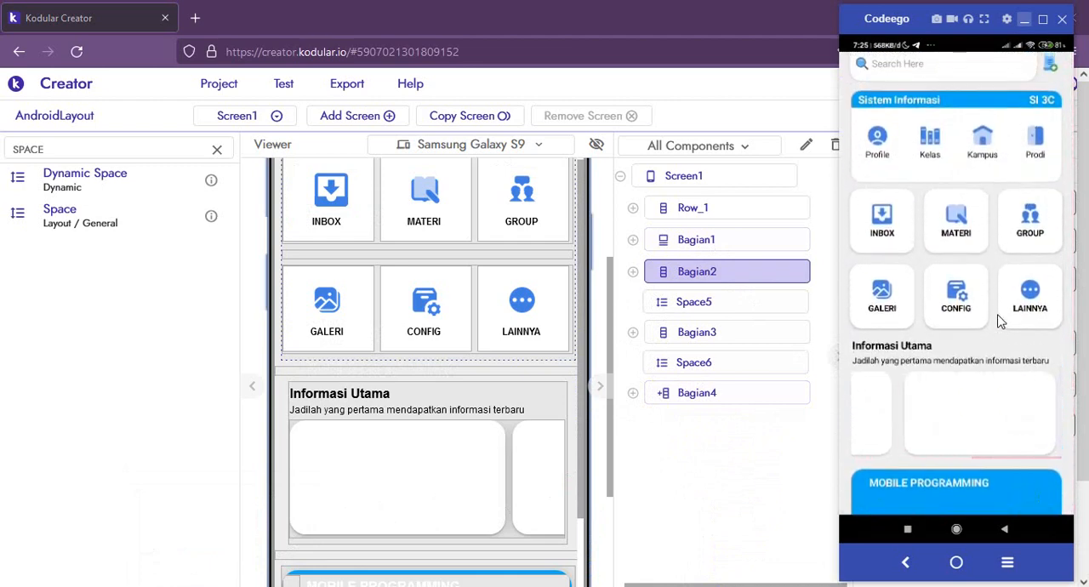
pyautogui.scroll(1, 1001, 321)
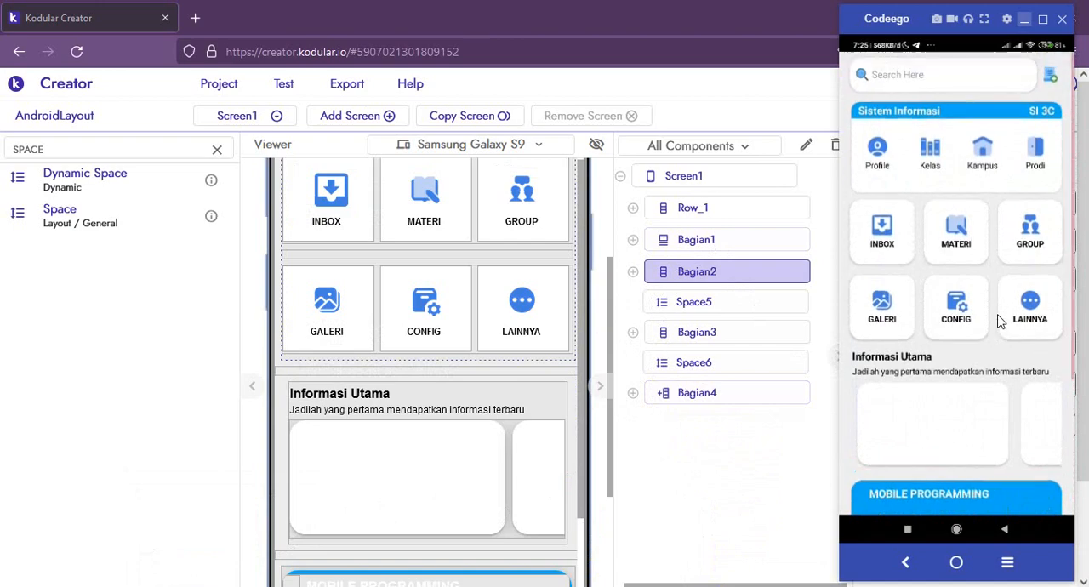
pyautogui.scroll(-3, 1000, 320)
pyautogui.scroll(3, 1000, 320)
pyautogui.scroll(-3, 1000, 320)
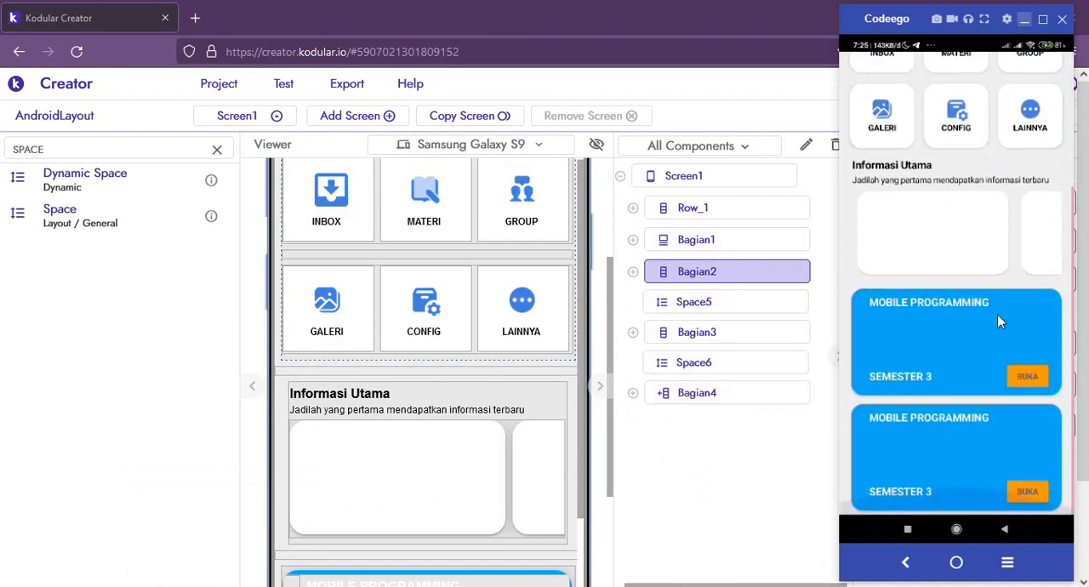
pyautogui.scroll(3, 998, 314)
pyautogui.scroll(-3, 997, 314)
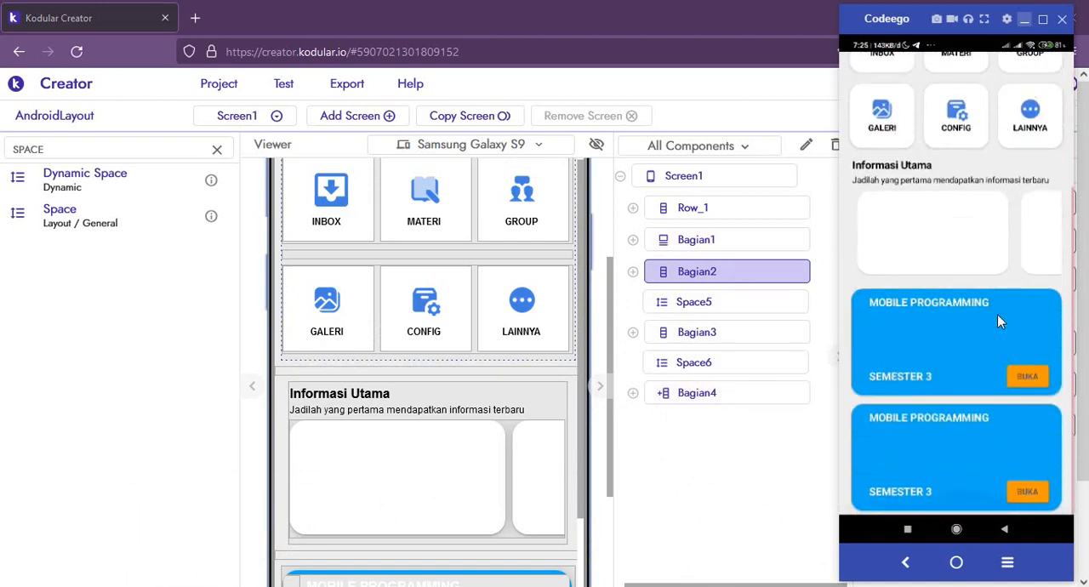
pyautogui.scroll(3, 998, 314)
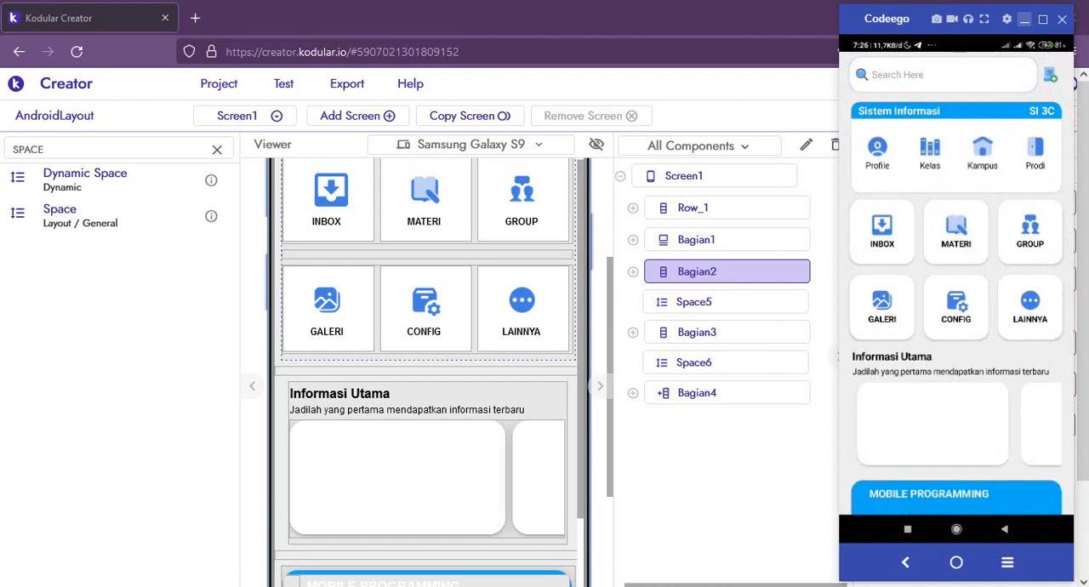
# Step: Switch to the LAYOUT ANDROID presentation in PowerPoint and start the slide show from the title slide
pyautogui.click(166, 553)
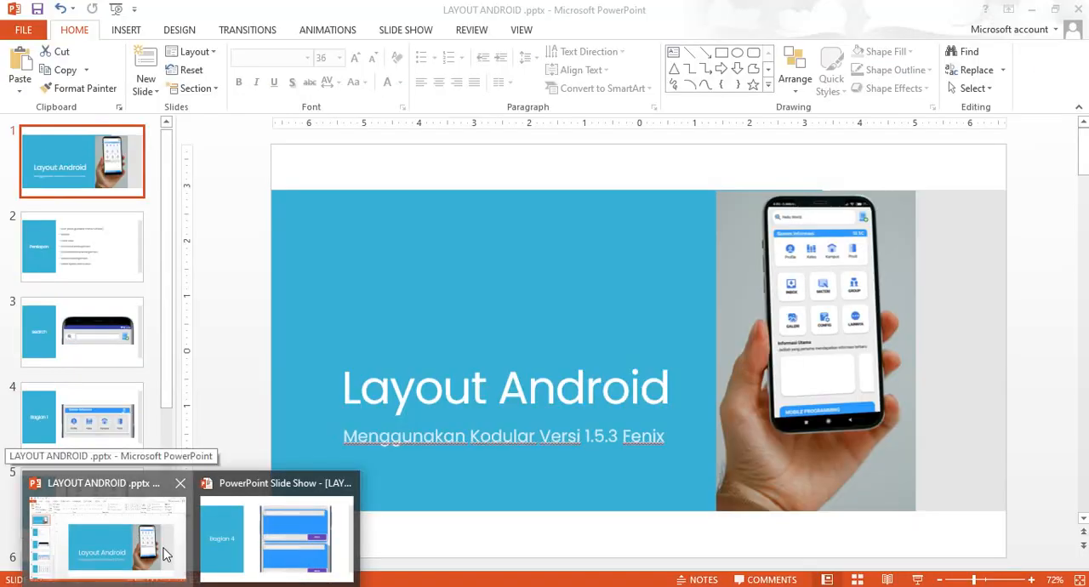
pyautogui.click(166, 553)
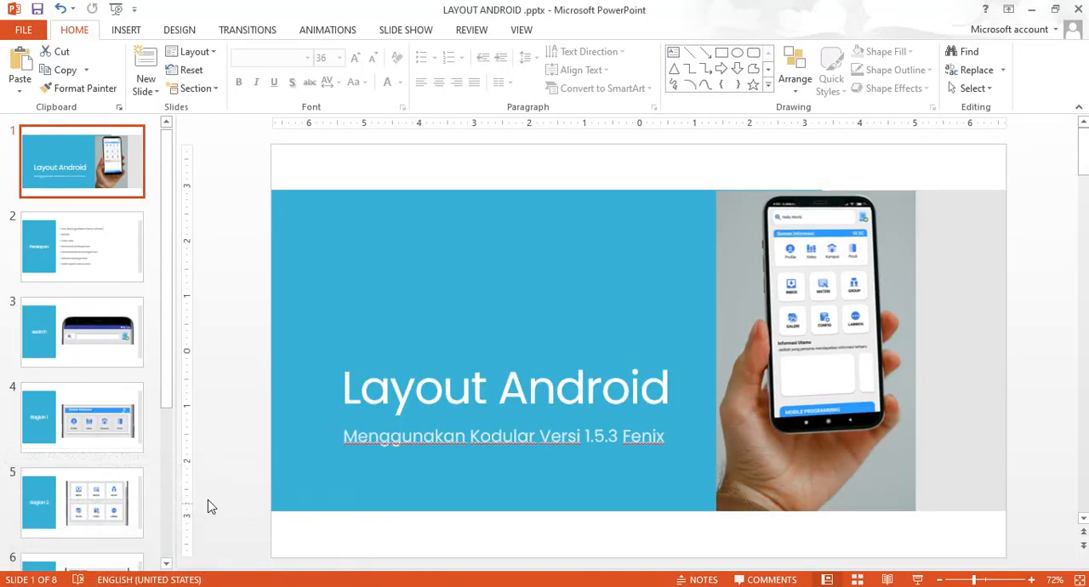
pyautogui.click(916, 579)
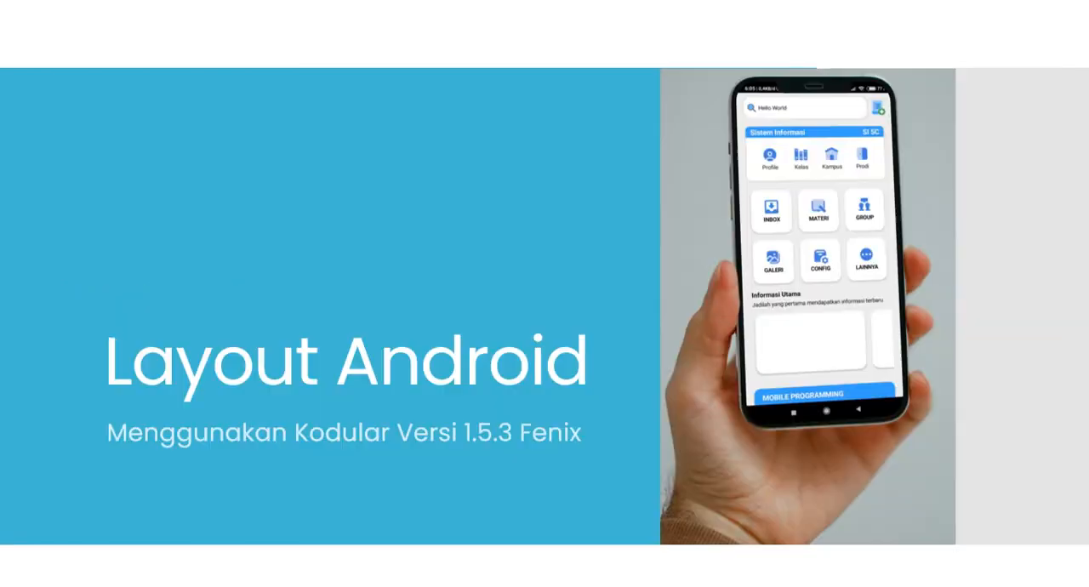